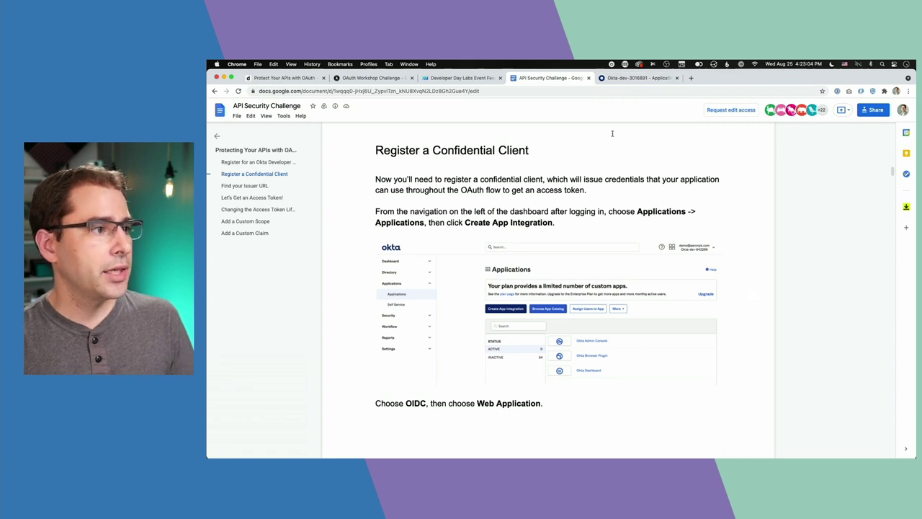
Start a new app integration in the Okta admin console with OIDC - OpenID Connect sign-in and the Web Application type.
left_click(633, 80)
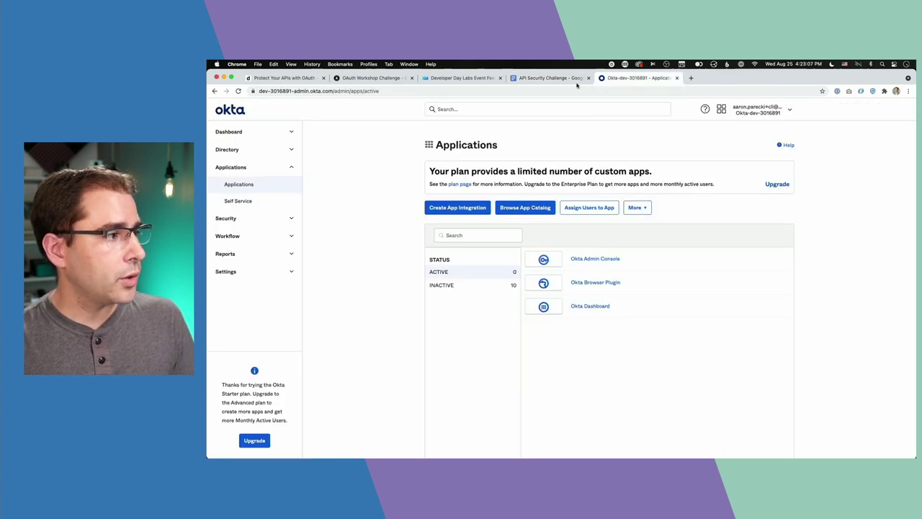
left_click(242, 187)
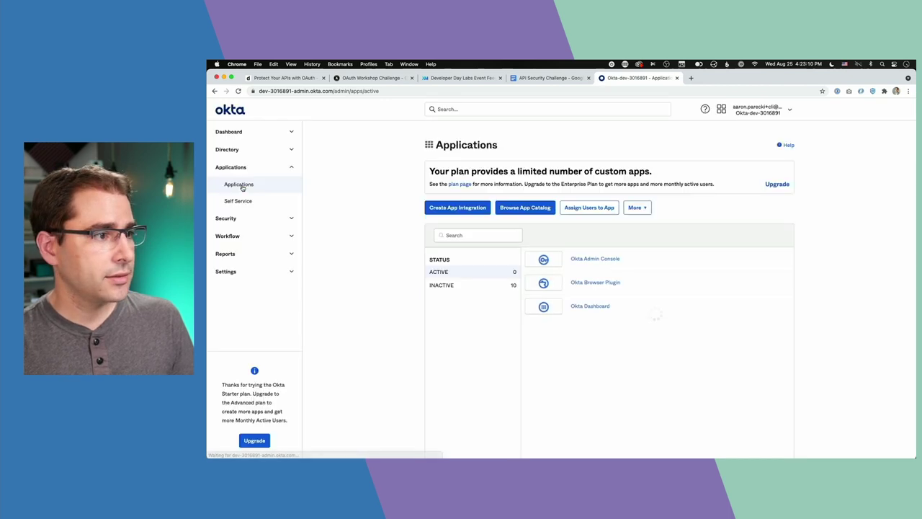
left_click(458, 208)
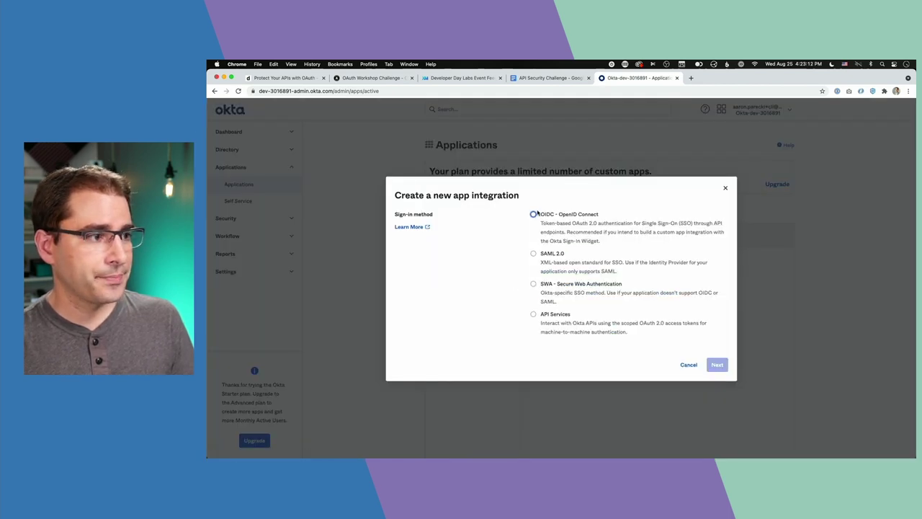
left_click(533, 214)
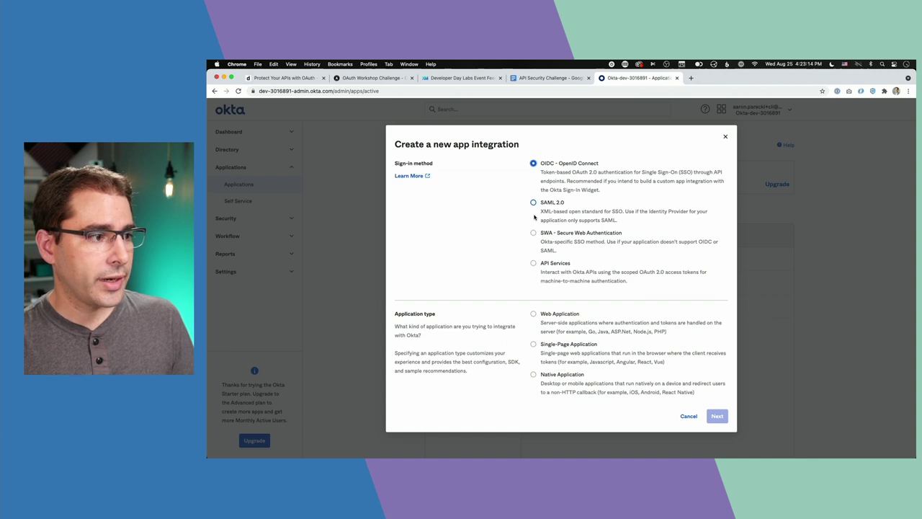
left_click(533, 313)
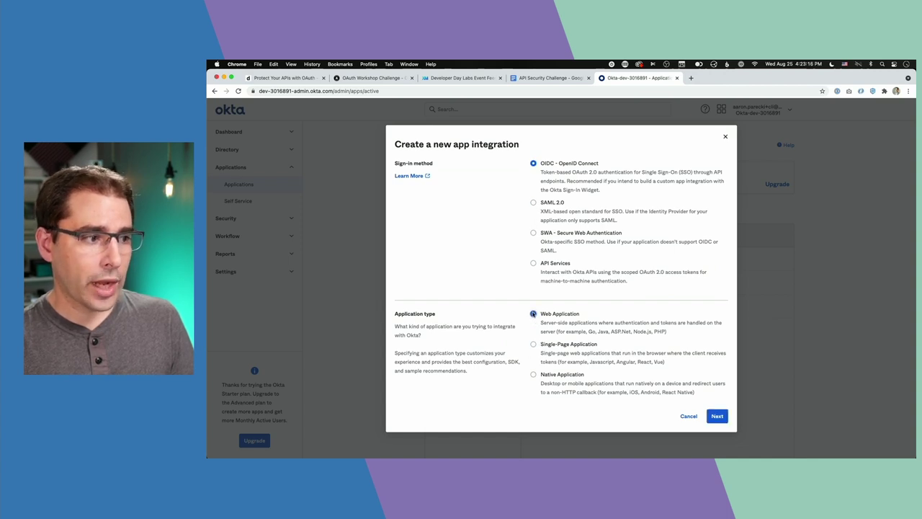
mouse_move(550, 334)
left_mouse_down()
mouse_move(679, 333)
mouse_move(541, 324)
left_mouse_up()
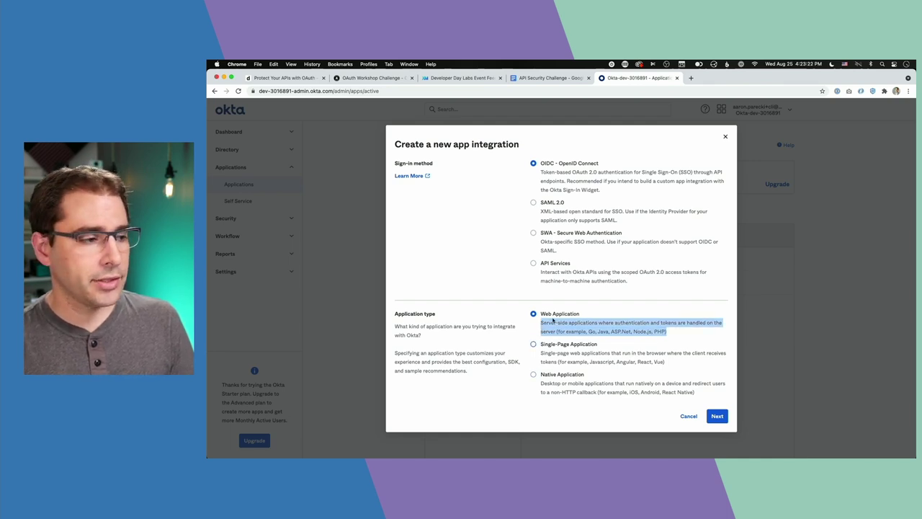
left_click(555, 315)
left_click(716, 415)
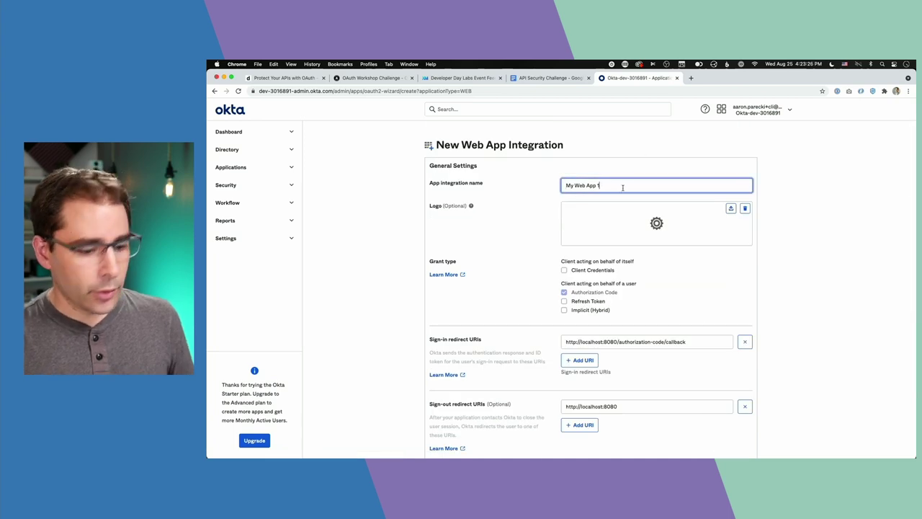
Name the new web app integration Challenge App.
key("super+a")
type("Challe")
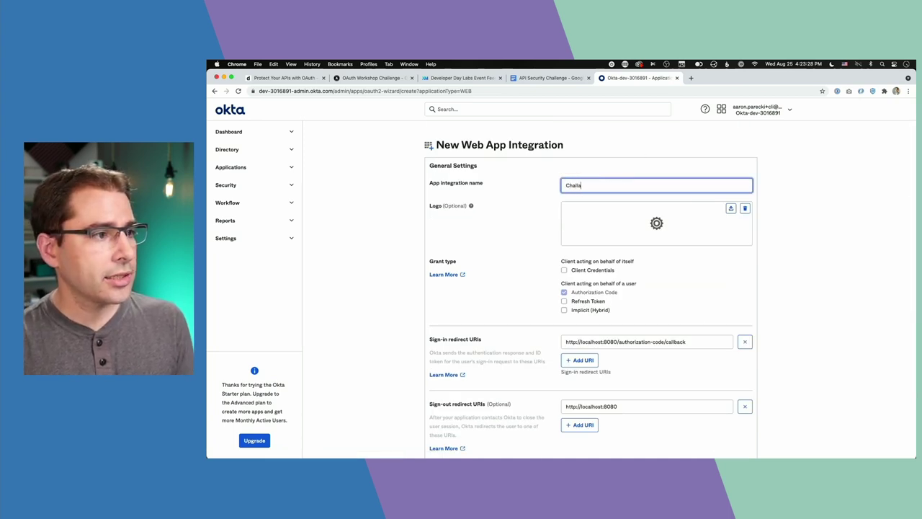
type("nge App")
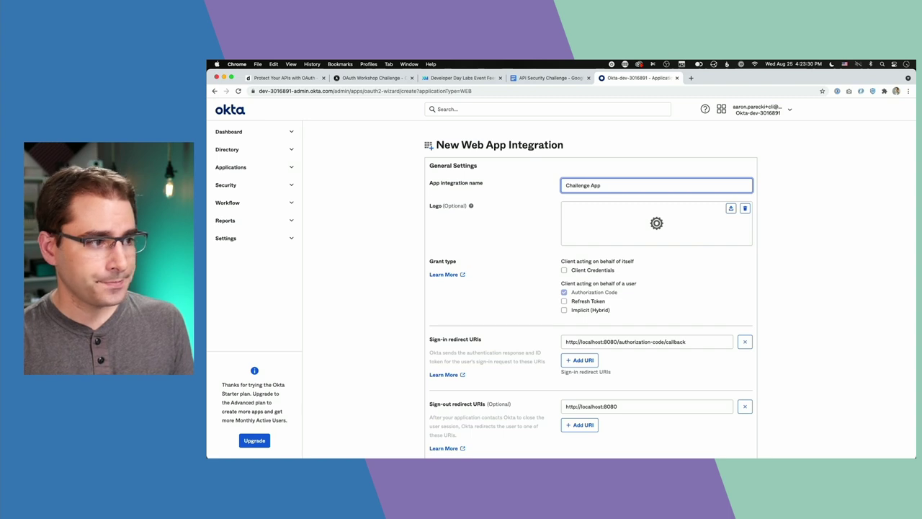
scroll(564, 295, "down", 3)
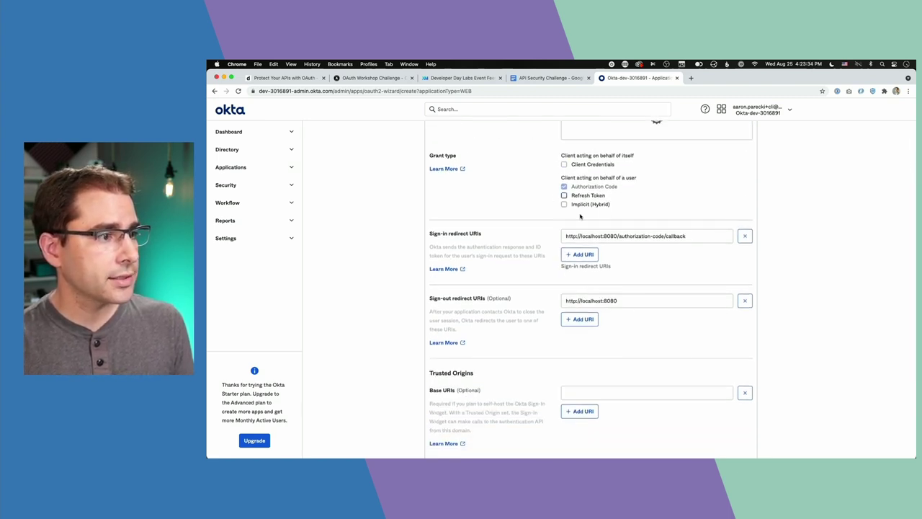
triple_click(706, 235)
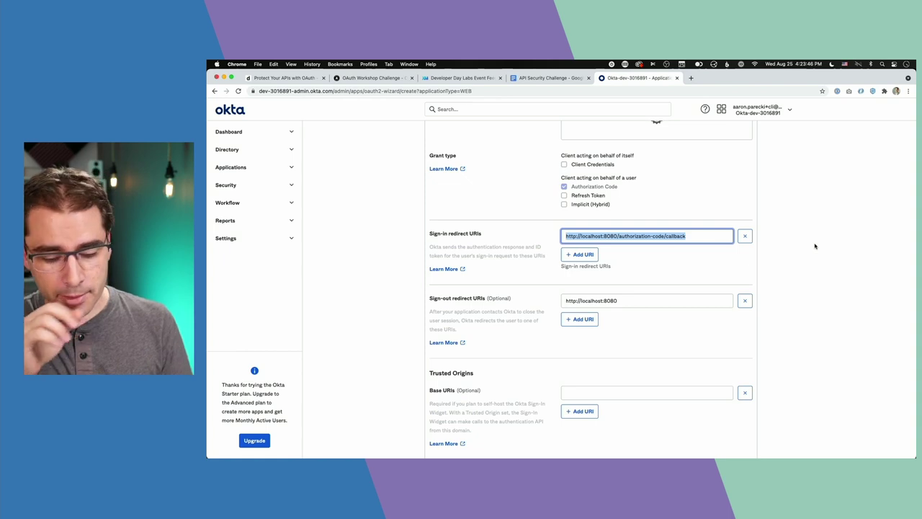
key("super+3")
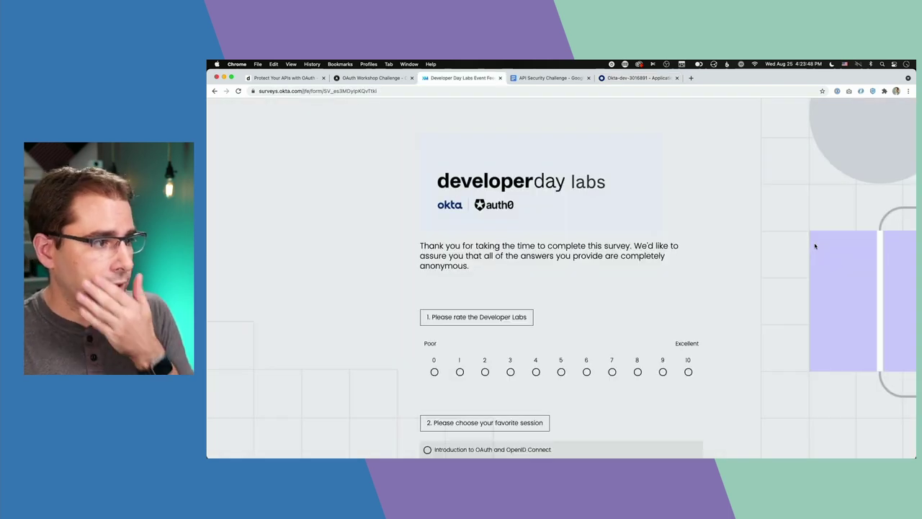
key("super+4")
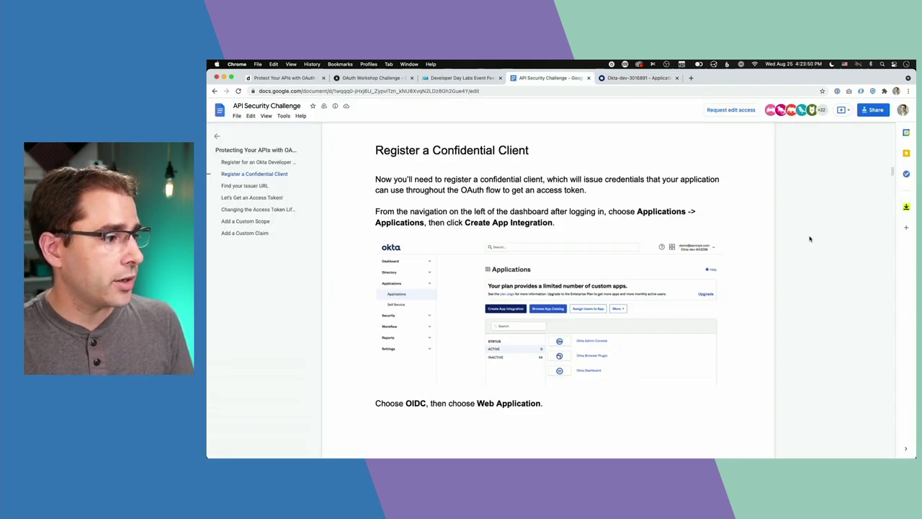
scroll(750, 341, "down", 10)
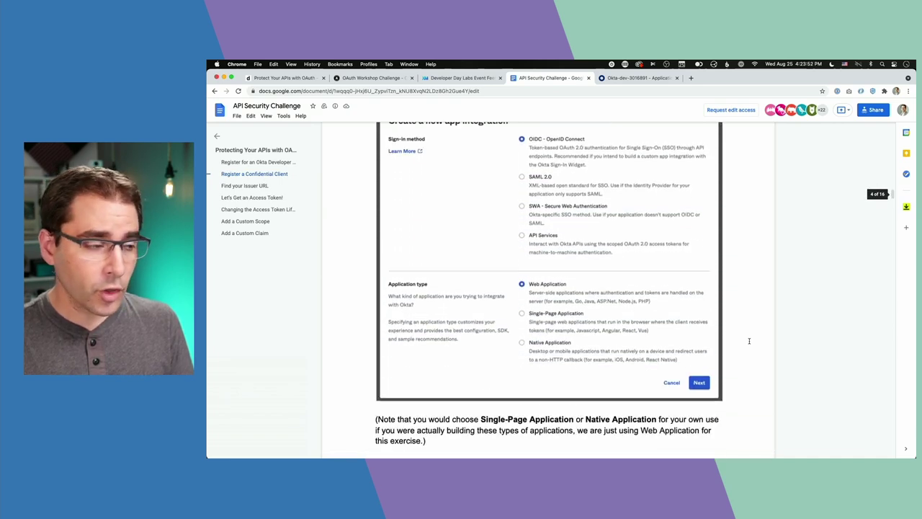
scroll(750, 340, "down", 2)
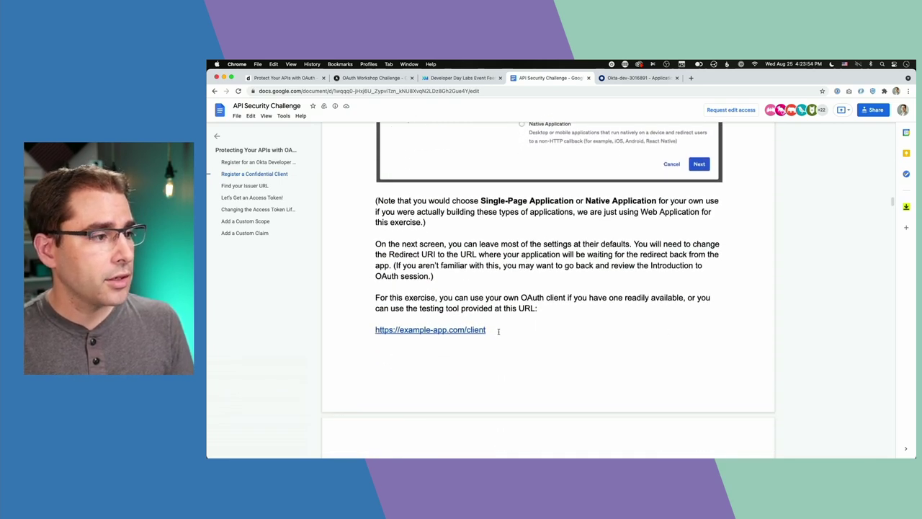
left_click_drag(492, 329, 374, 332)
key("ctrl+c")
left_click(445, 303)
key("ctrl+t")
key("ctrl+v")
key("Return")
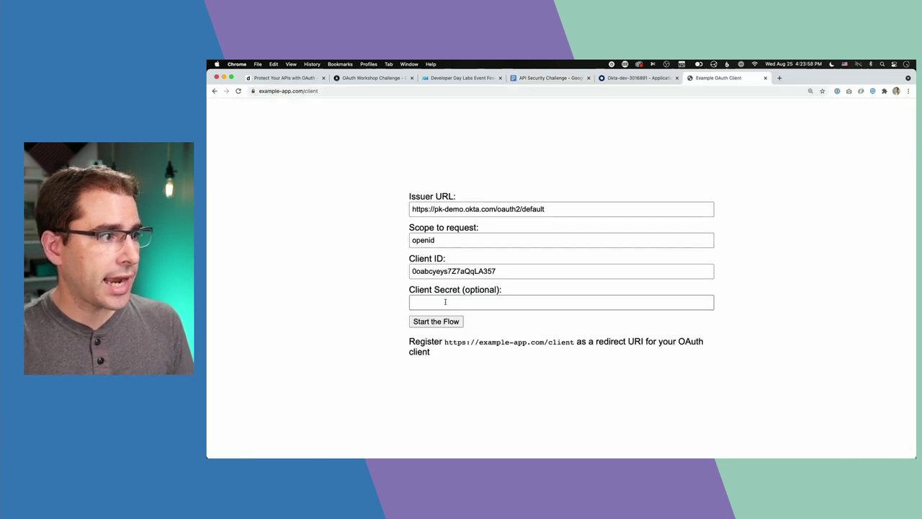
Clear the prefilled Issuer URL, scope and Client ID values in the example OAuth client's form.
left_click(542, 209)
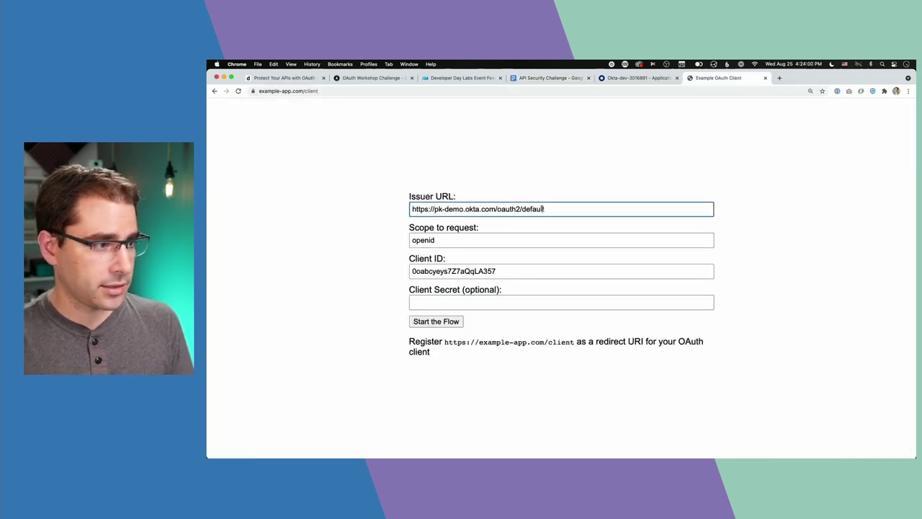
key("super+a")
key("BackSpace")
key("Tab")
key("BackSpace")
key("Tab")
key("BackSpace")
left_click(592, 150)
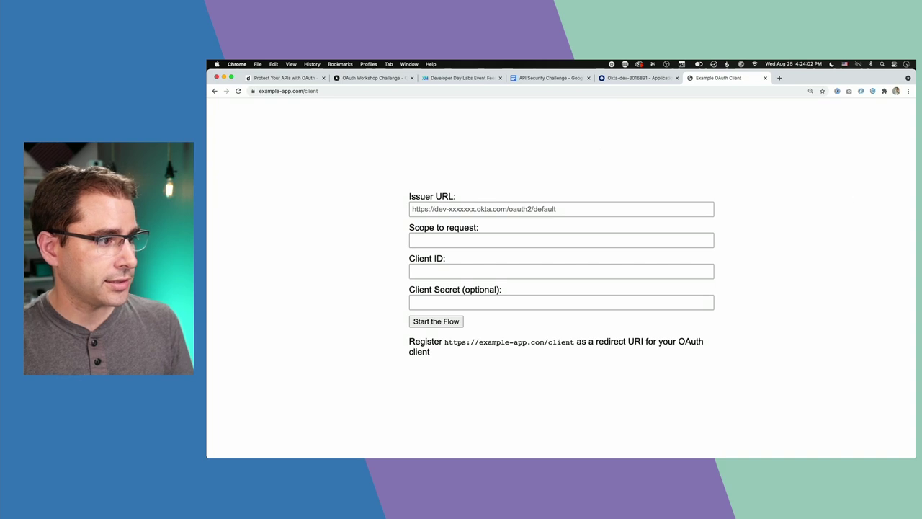
key("super+Tab")
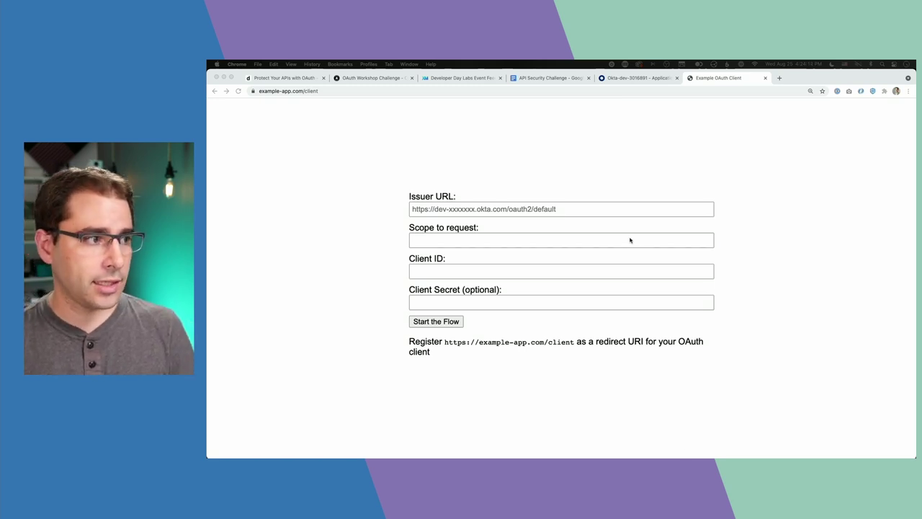
left_click(431, 208)
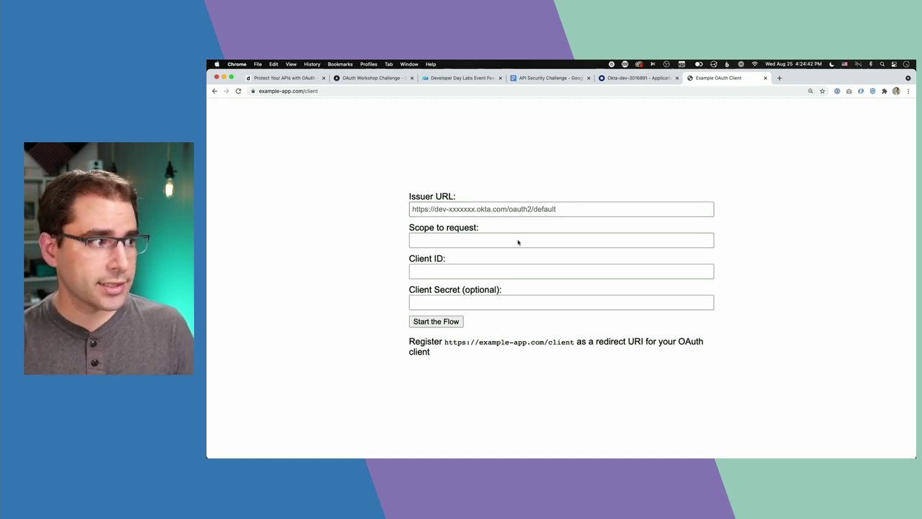
left_click(437, 208)
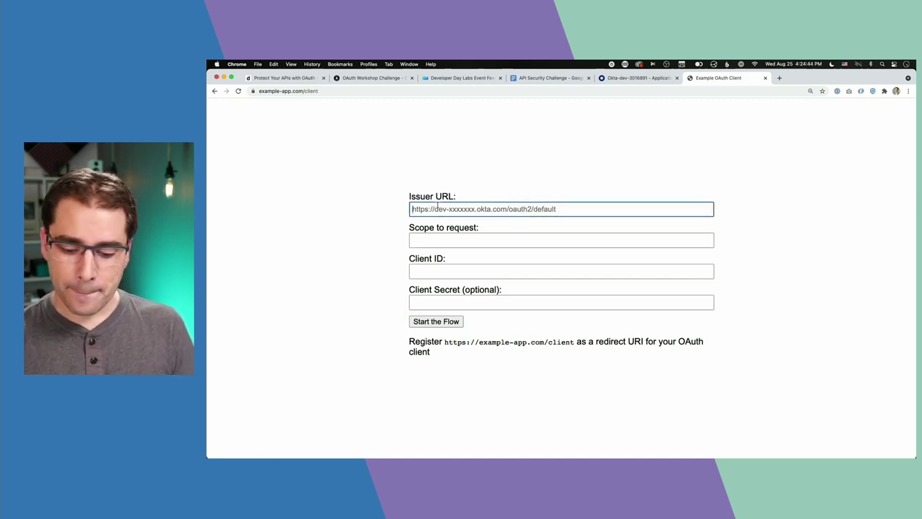
left_click(468, 271)
left_click(801, 275)
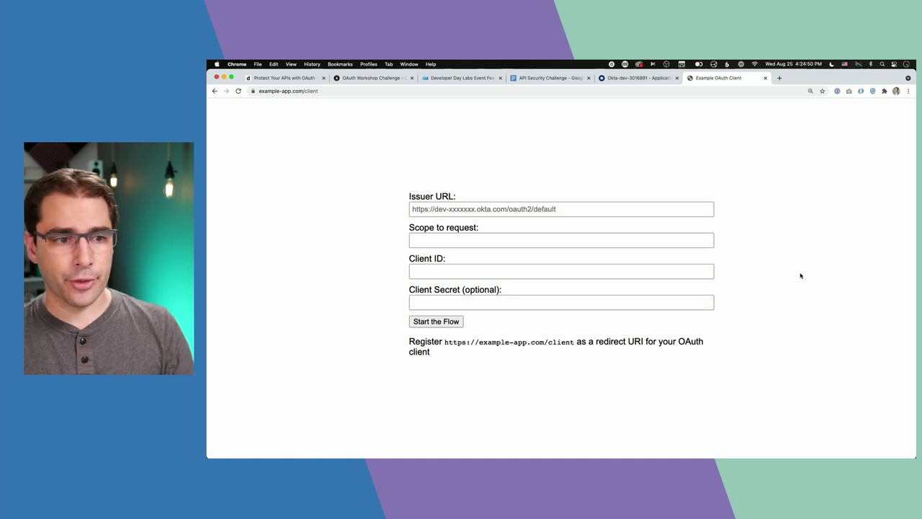
key("ctrl+shift+Tab")
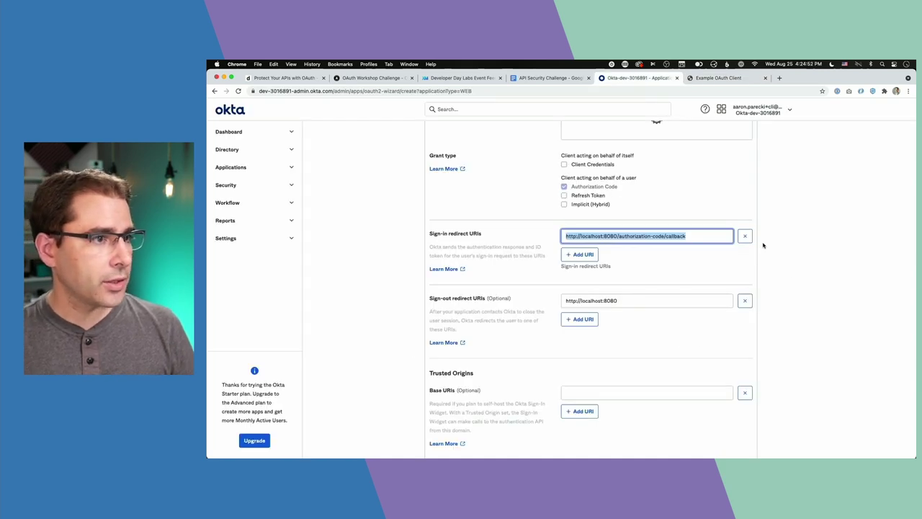
key("ctrl+Tab")
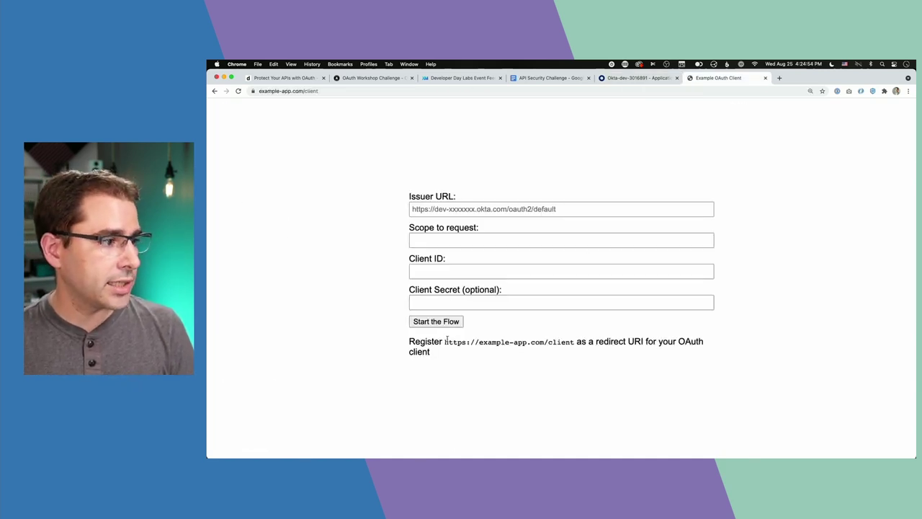
left_click_drag(444, 341, 575, 339)
key("super+c")
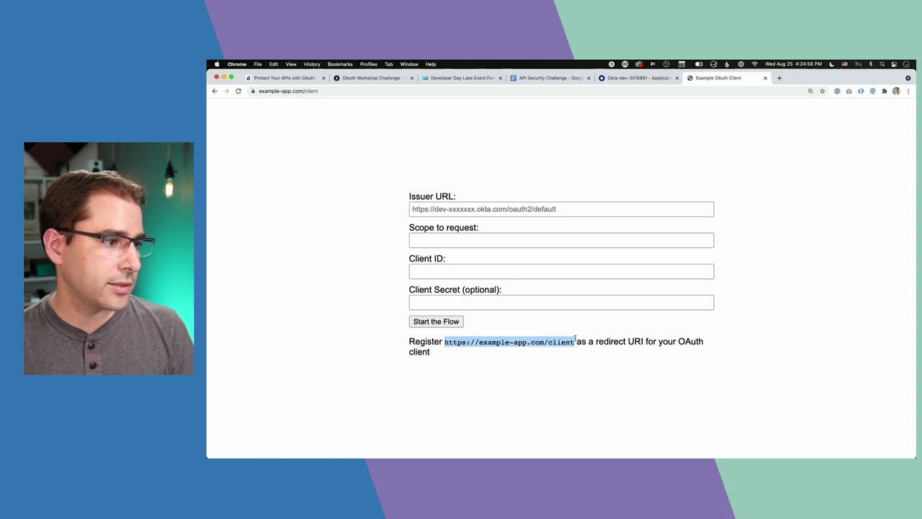
left_click(626, 351)
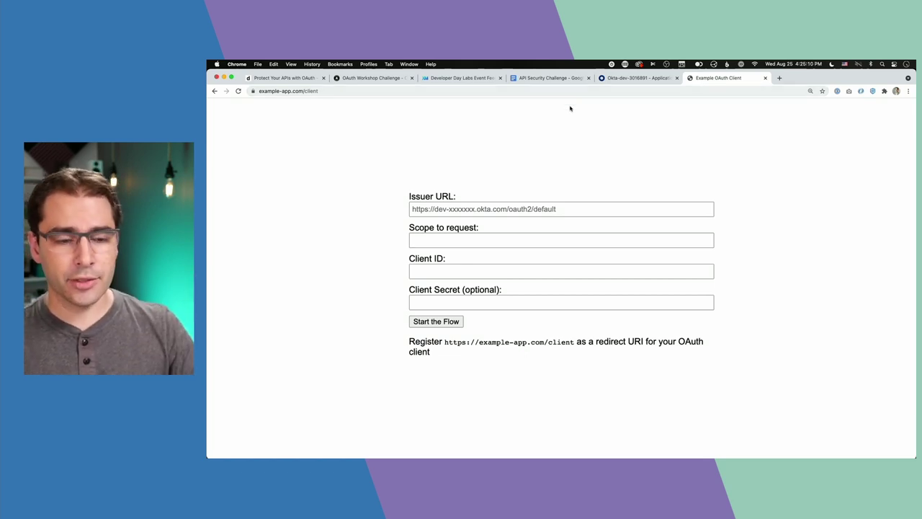
left_click(635, 78)
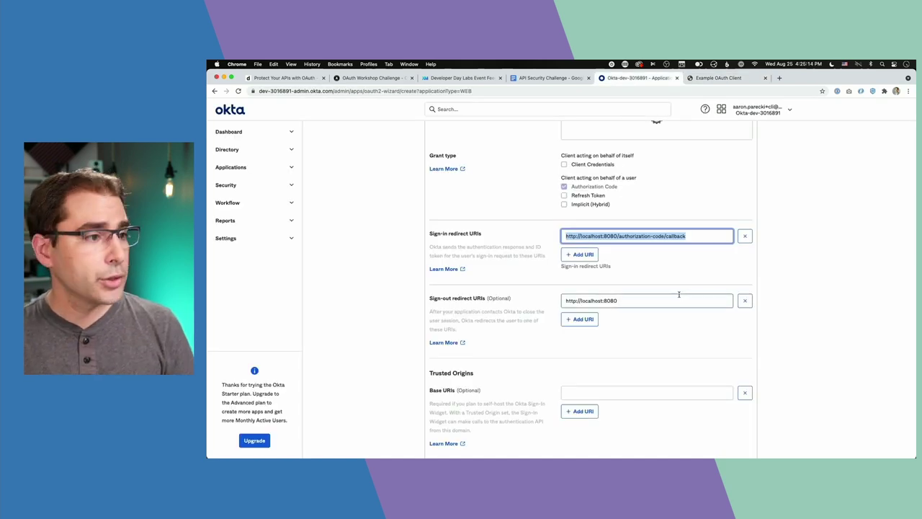
key("super+v")
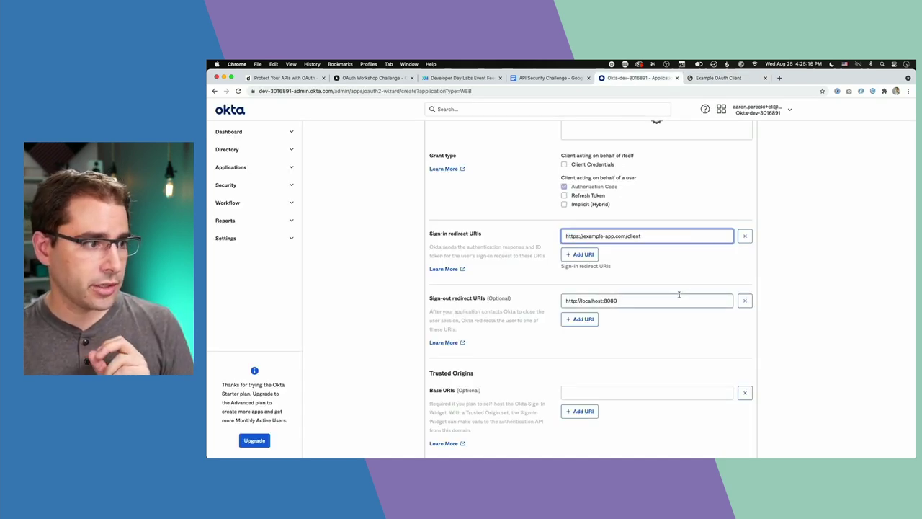
Allow everyone in the organization to access the app integration and save it.
scroll(678, 294, "down", 5)
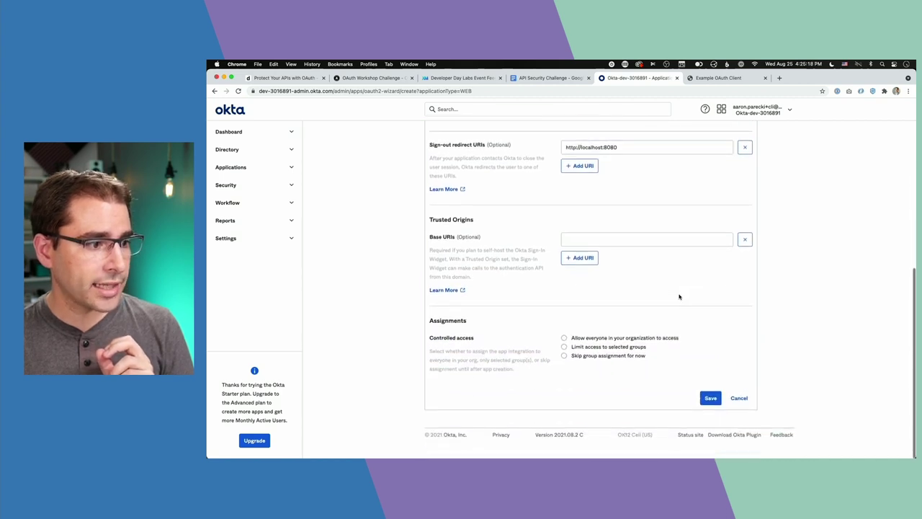
left_click(564, 338)
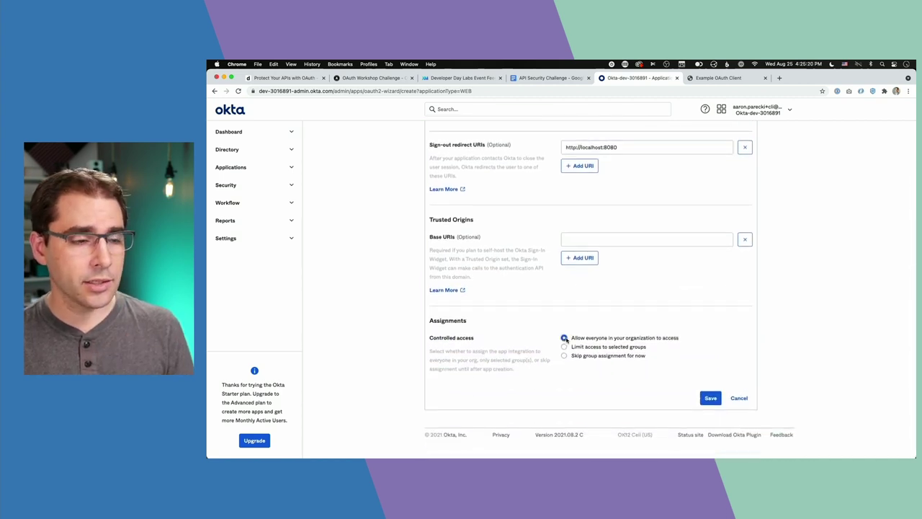
left_click(710, 399)
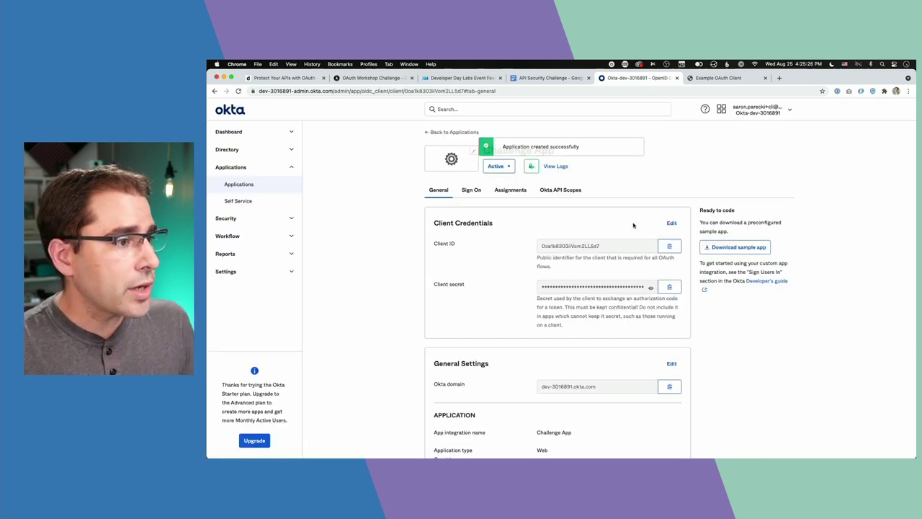
Copy the Challenge App's client ID from Okta into the Client ID field of the example OAuth client.
left_click(670, 246)
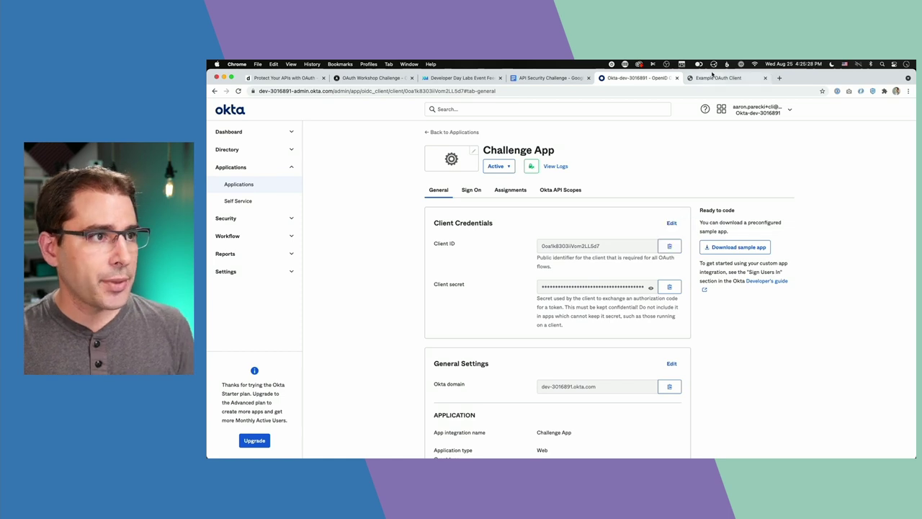
left_click(713, 78)
left_click(526, 269)
key("super+v")
key("Tab")
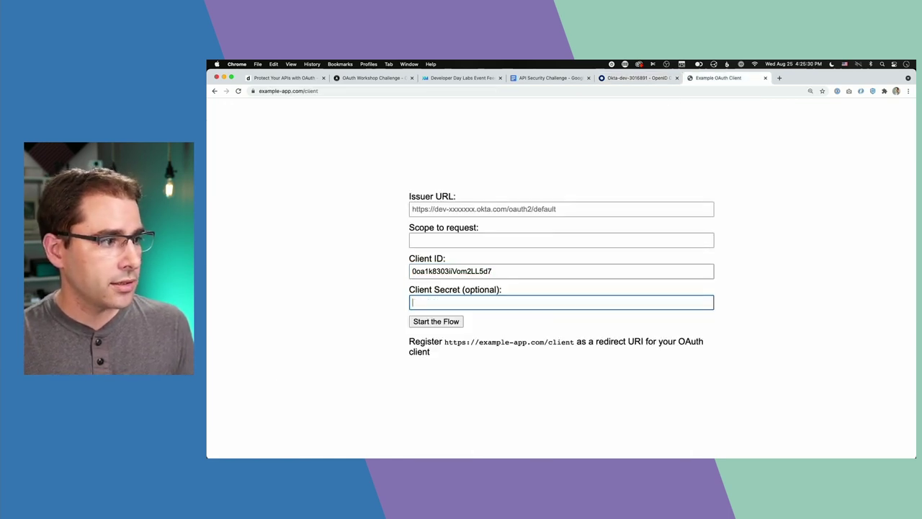
Copy the Challenge App's client secret from Okta into the Client Secret field of the example OAuth client.
key("ctrl+shift+Tab")
left_click(670, 288)
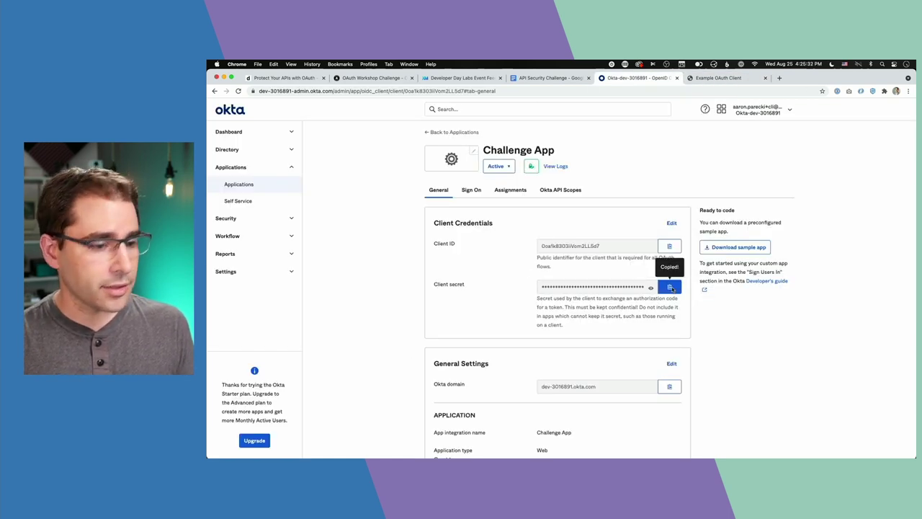
key("ctrl+Tab")
key("super+v")
Read the workshop document's instructions for finding the issuer URL of the Okta authorization server.
left_click(641, 239)
left_click(640, 211)
key("ctrl+shift+Tab")
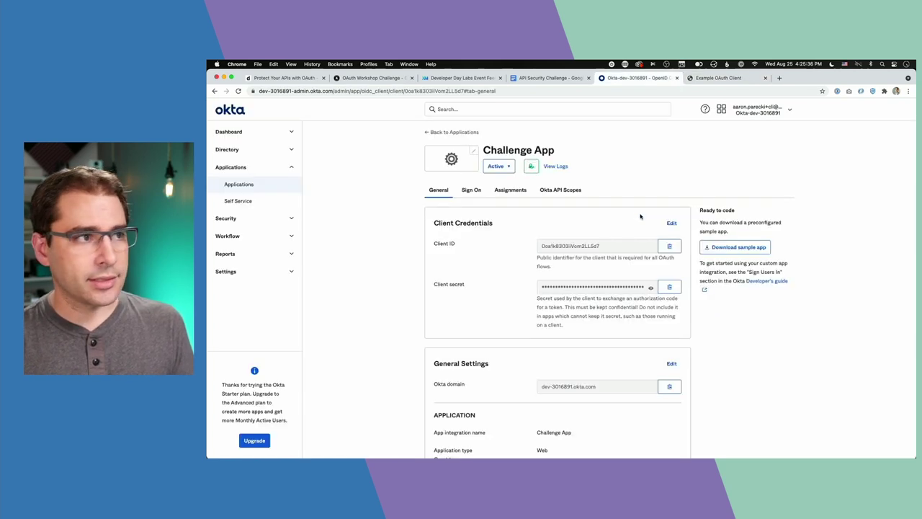
left_click(225, 218)
key("ctrl+shift+Tab")
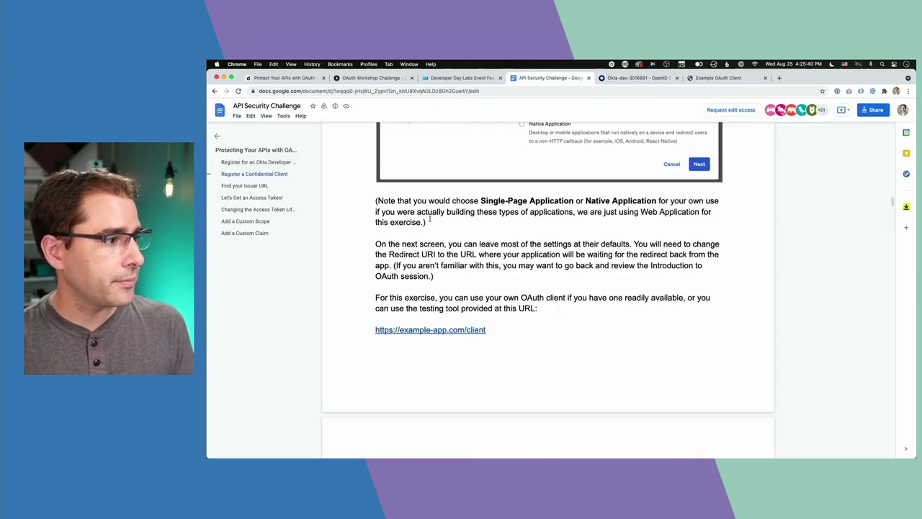
scroll(585, 388, "down", 10)
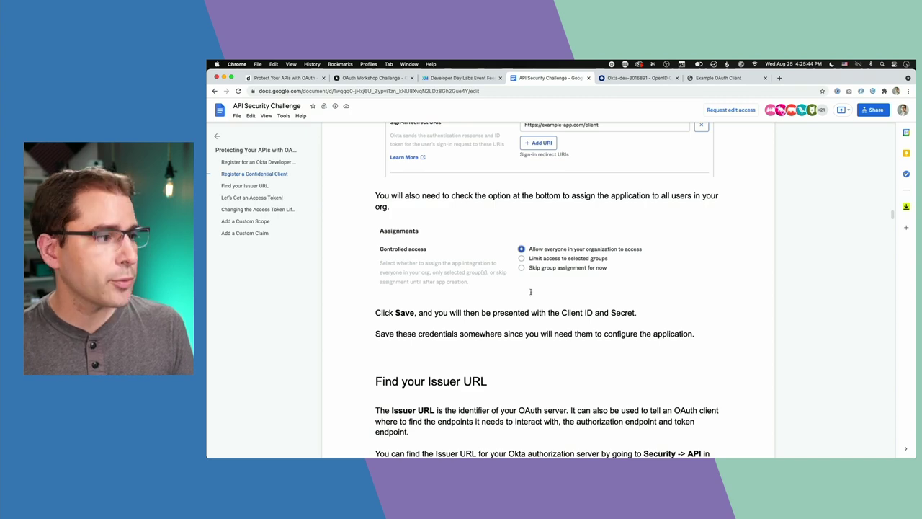
scroll(557, 323, "down", 2)
scroll(557, 323, "down", 5)
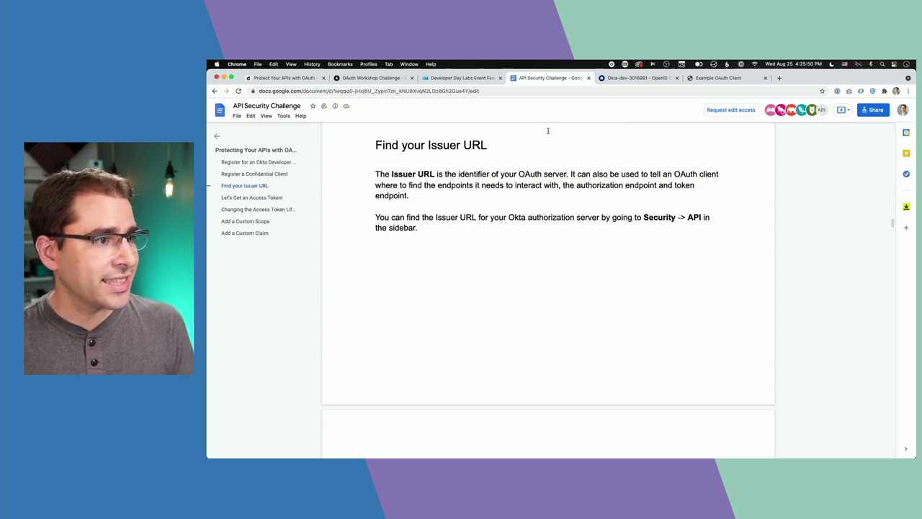
scroll(603, 307, "down", 5)
Copy the default authorization server's issuer URI from Okta's API security settings into the Issuer URL field of the example OAuth client.
left_click(625, 77)
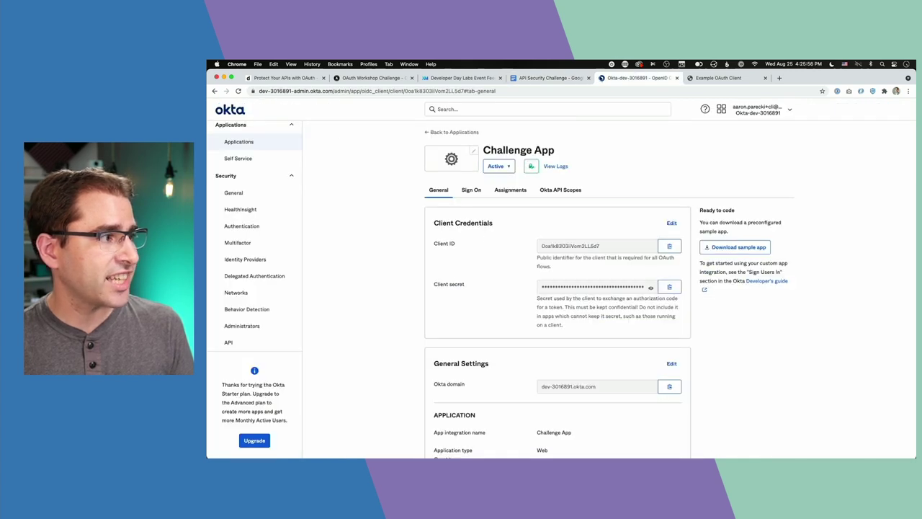
left_click(243, 346)
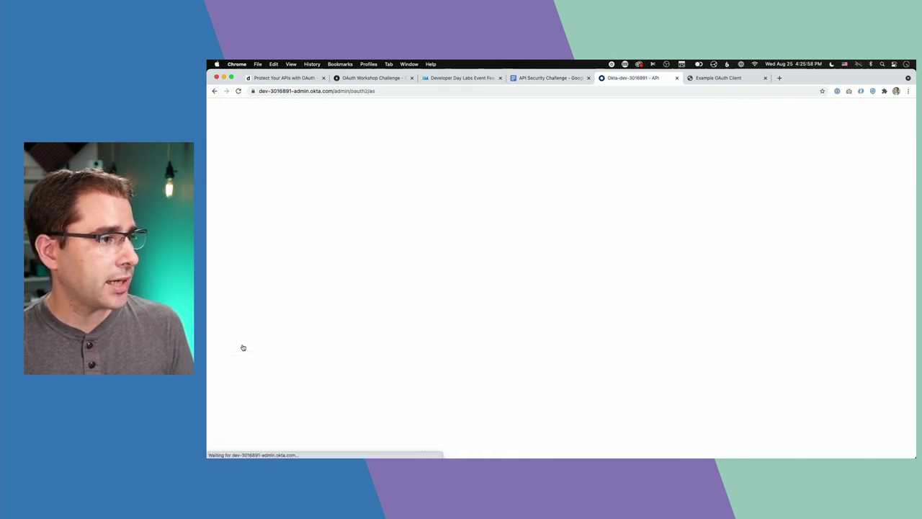
left_click_drag(524, 229, 670, 233)
key("super+c")
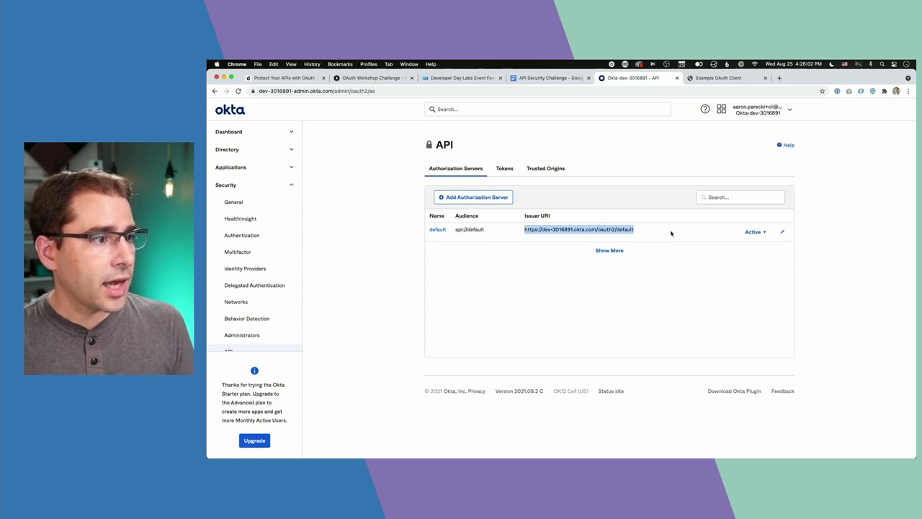
left_click(671, 232)
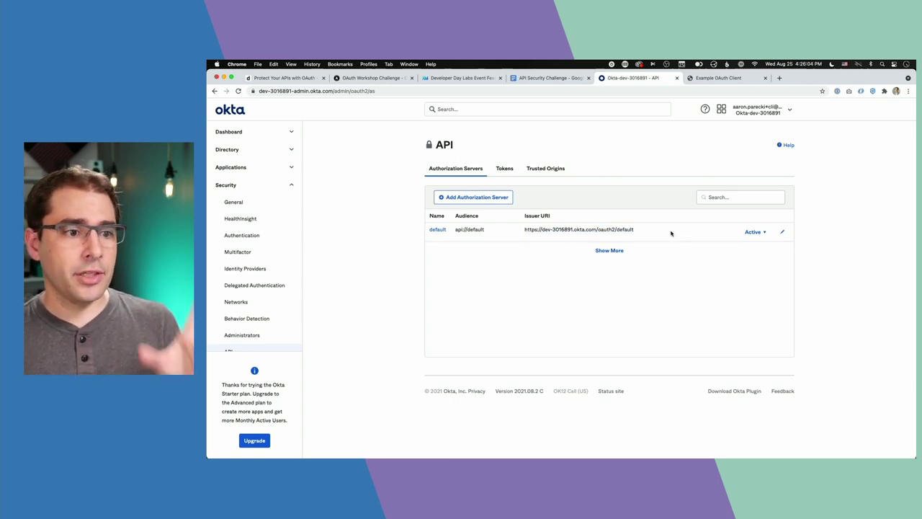
left_click(431, 230)
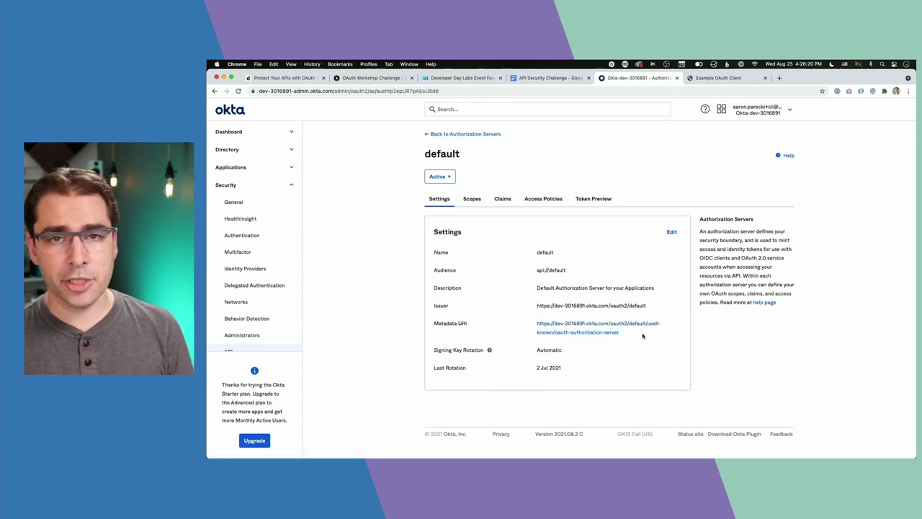
left_click(703, 78)
key("super+v")
left_click(595, 159)
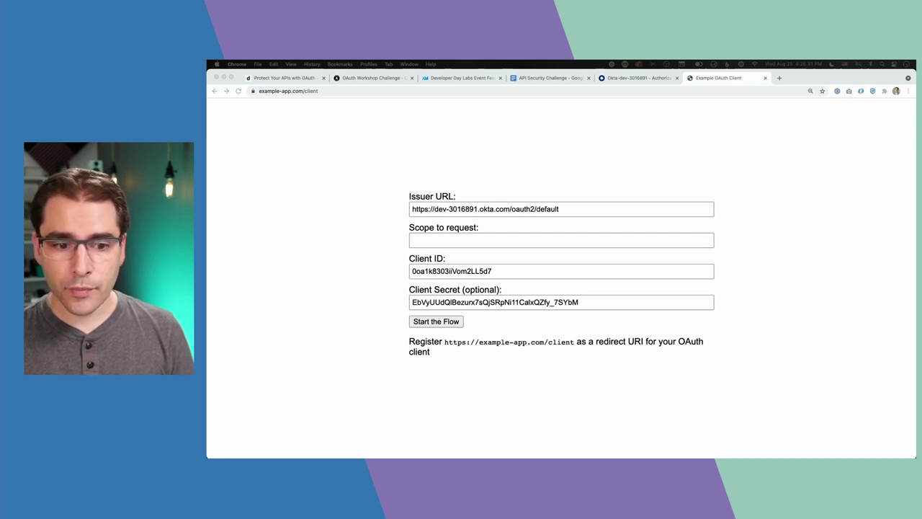
Look up the required scope in the workshop document, set the example client's scope to openid, and start the flow.
left_click(624, 241)
left_click(652, 240)
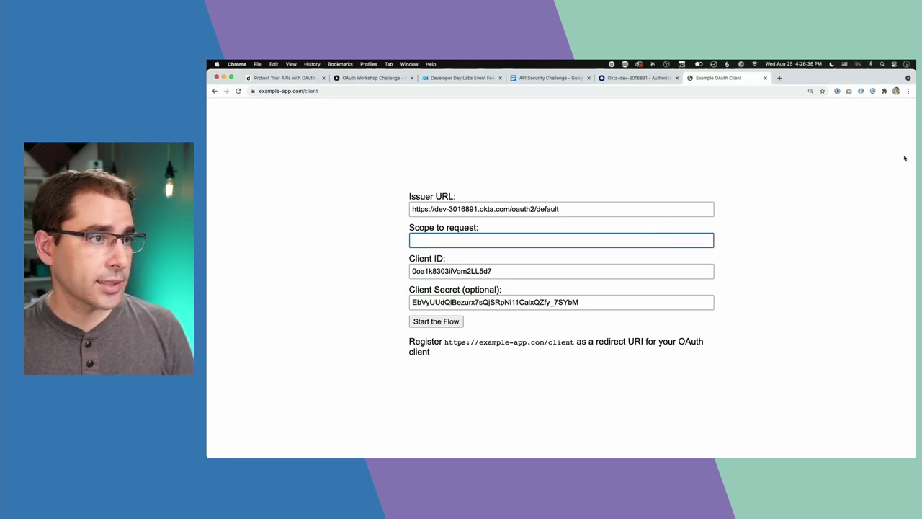
left_click(535, 78)
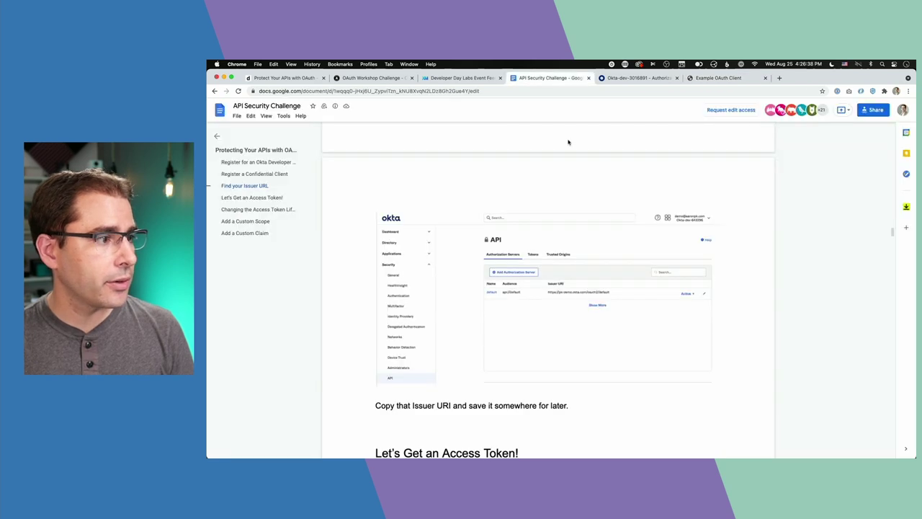
scroll(647, 306, "down", 5)
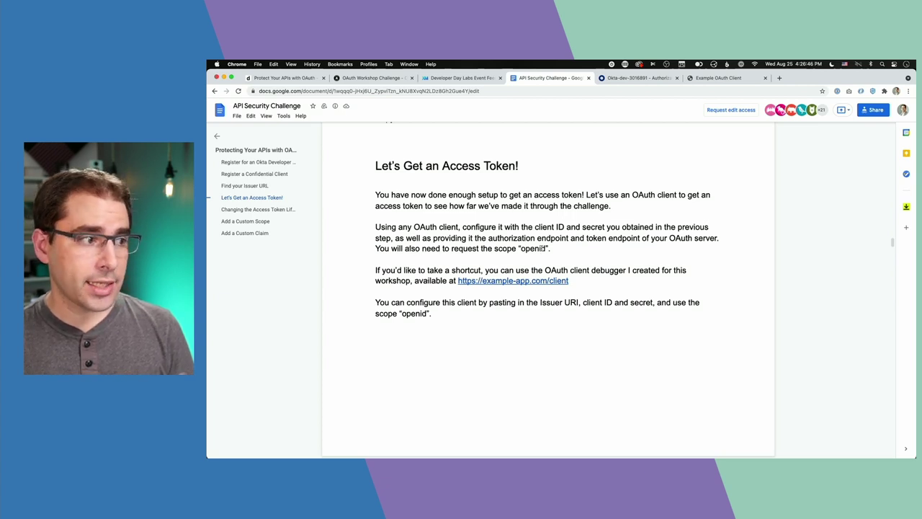
left_click(716, 78)
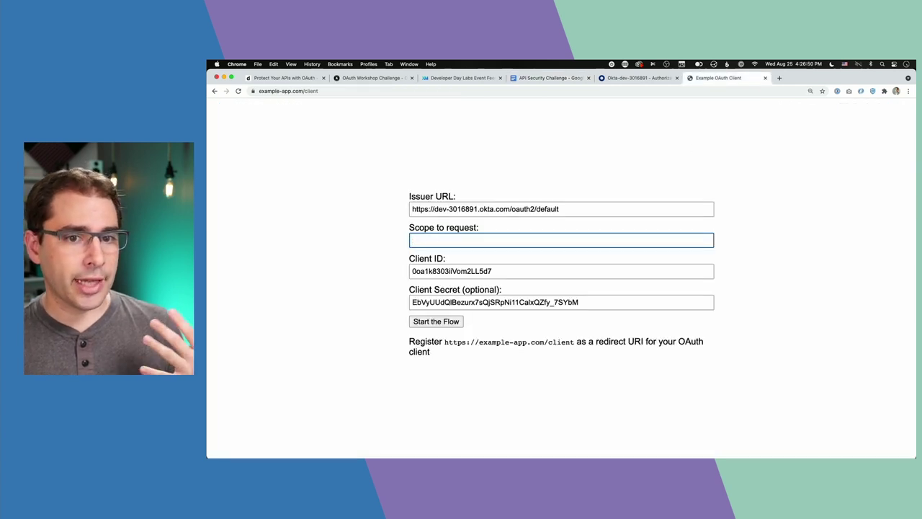
key("super+Tab")
left_click(583, 233)
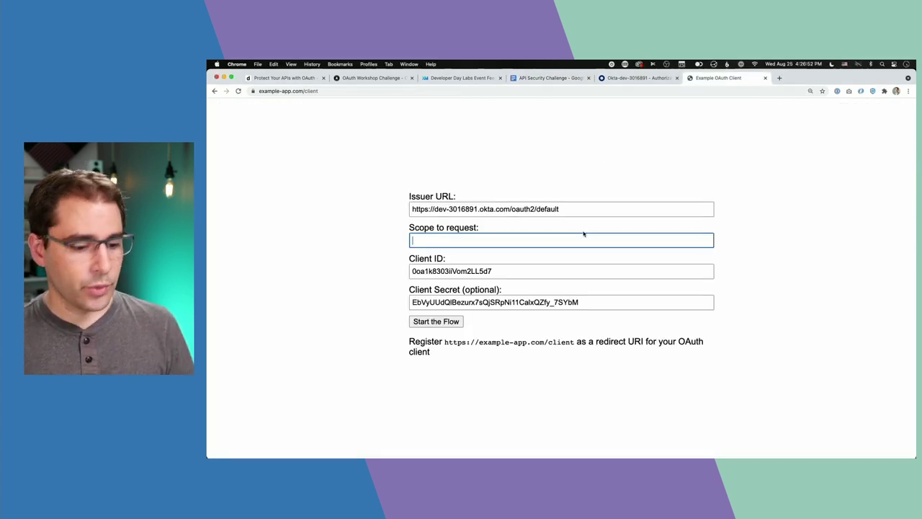
type("openid")
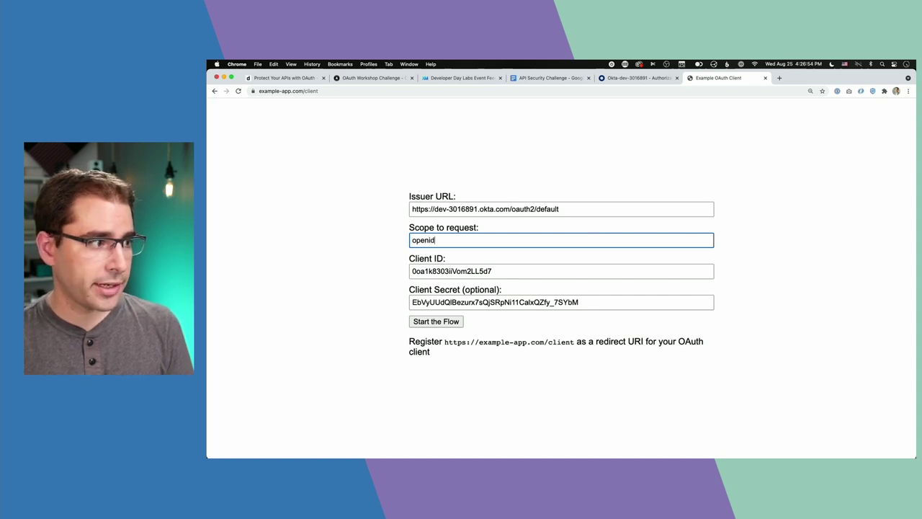
key("super+a")
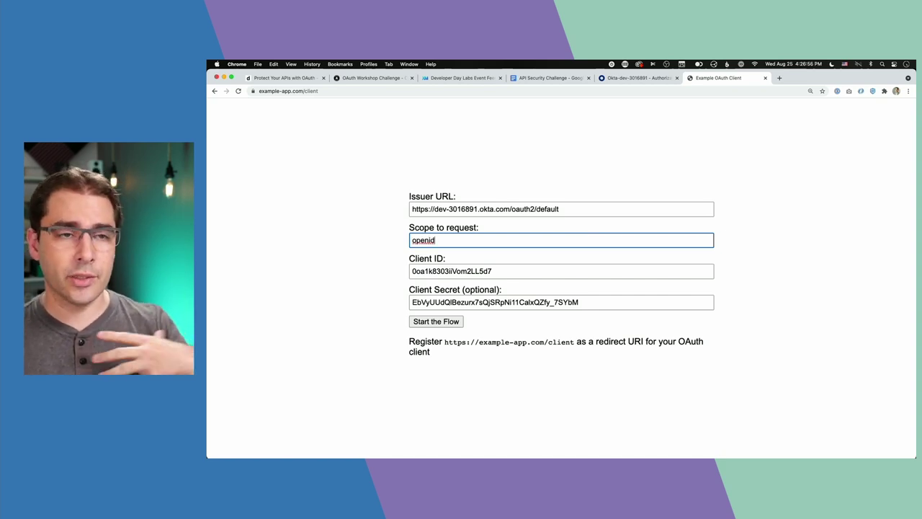
left_click(443, 322)
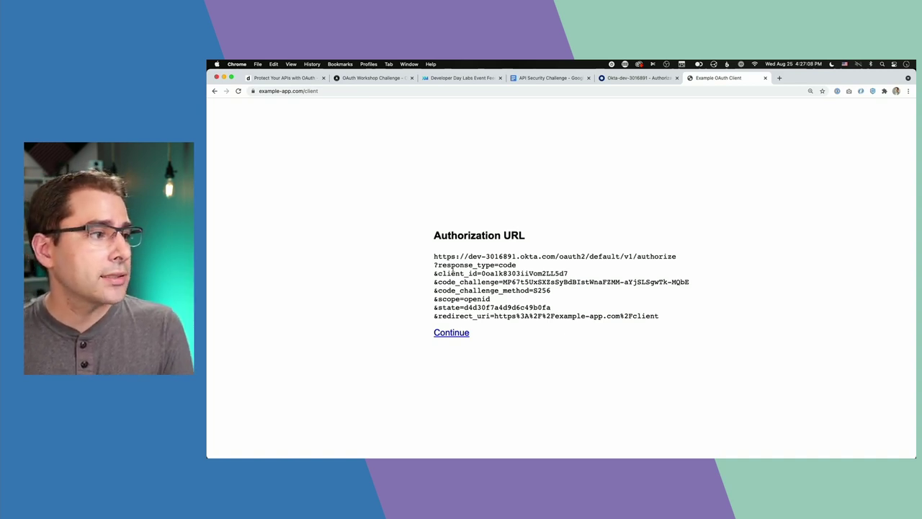
Examine the authorization URL's endpoint, its query parameters and the code challenge.
left_click_drag(434, 256, 597, 330)
left_click(596, 330)
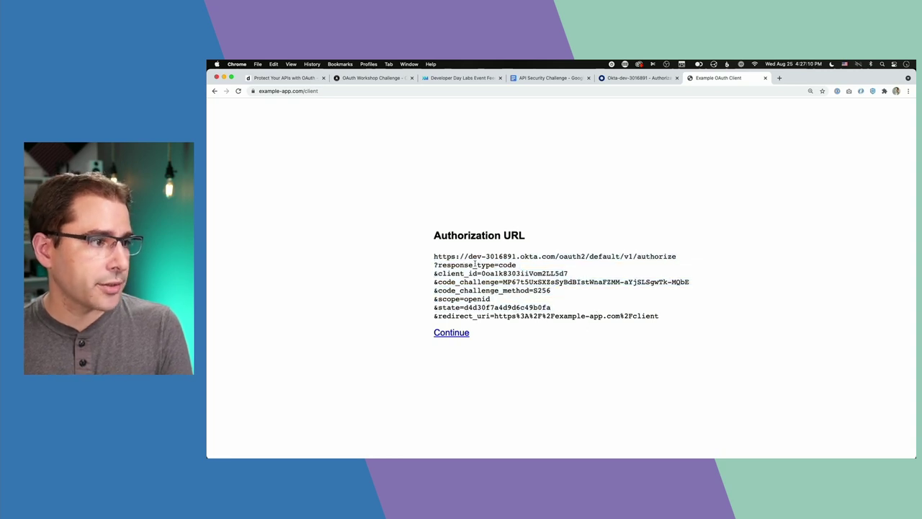
left_click_drag(434, 257, 679, 258)
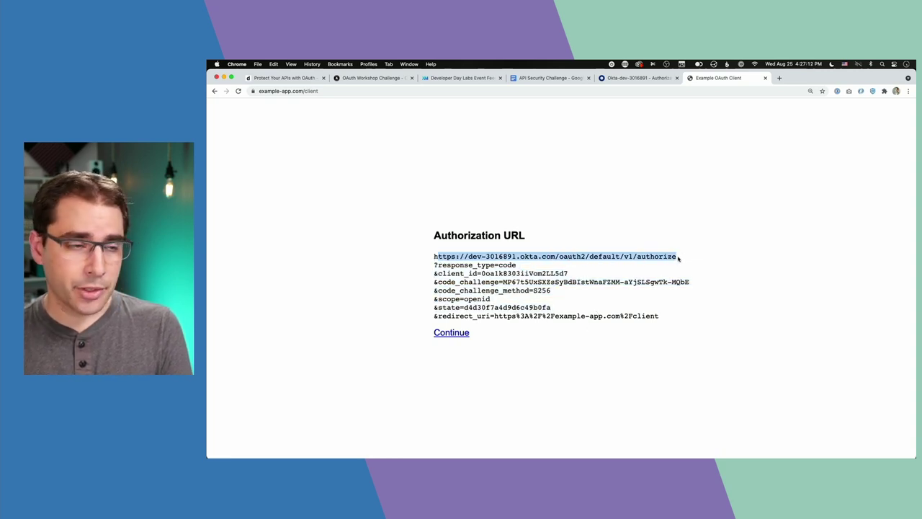
left_click_drag(434, 265, 554, 316)
left_click(495, 282)
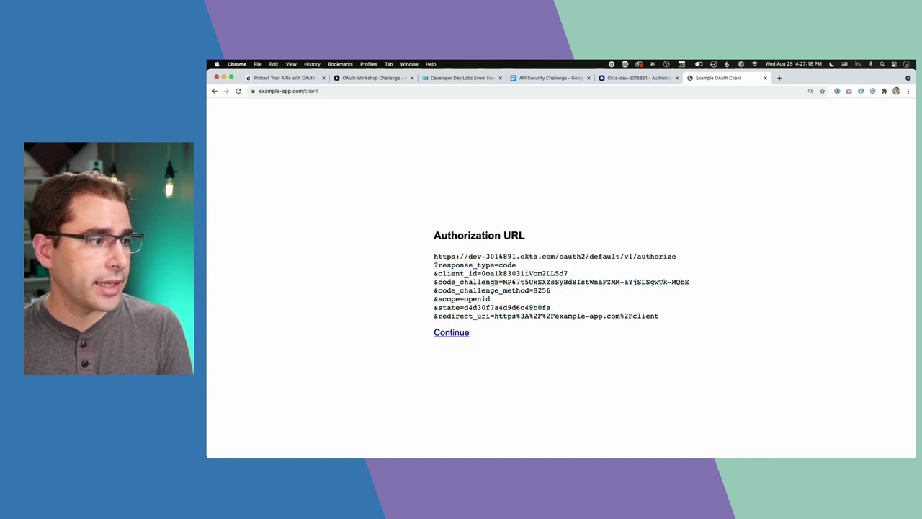
left_click_drag(502, 281, 689, 281)
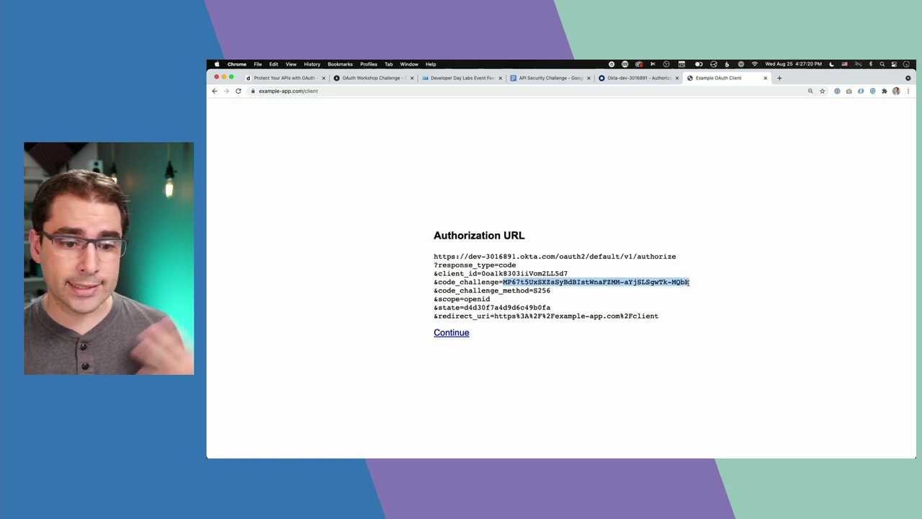
left_click(689, 282)
left_click_drag(503, 282, 692, 282)
left_click(692, 282)
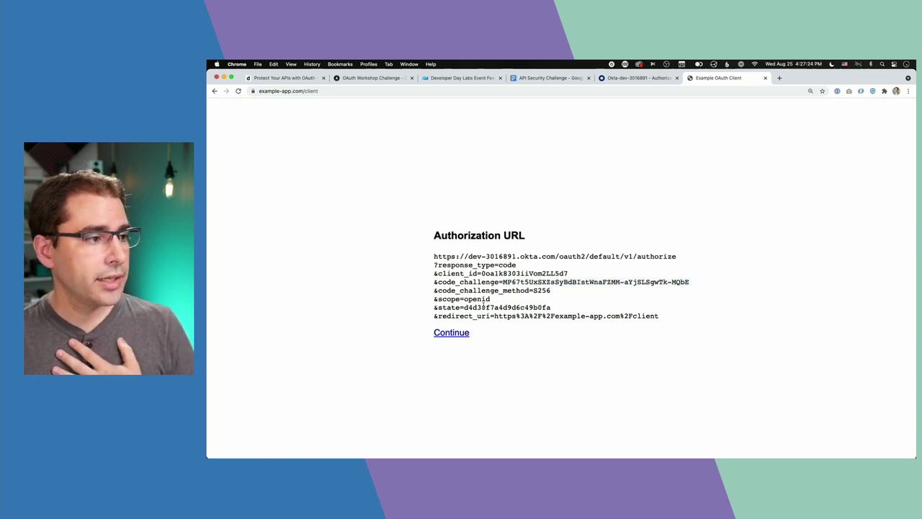
Examine the state, redirect URI and scope parameters, then review the complete authorization URL.
left_click_drag(464, 307, 710, 315)
left_click(544, 307)
left_click(708, 316)
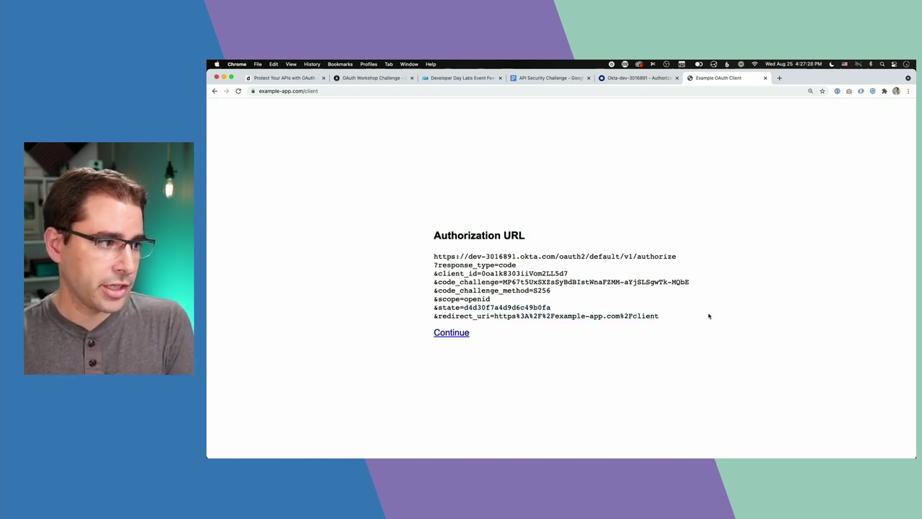
left_click_drag(463, 298, 540, 274)
left_click(494, 299)
left_click(541, 274)
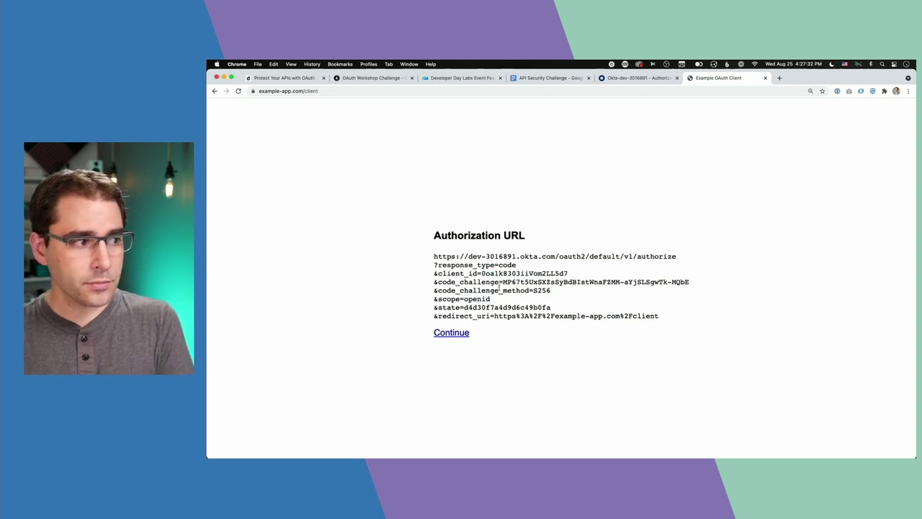
left_click_drag(435, 257, 665, 316)
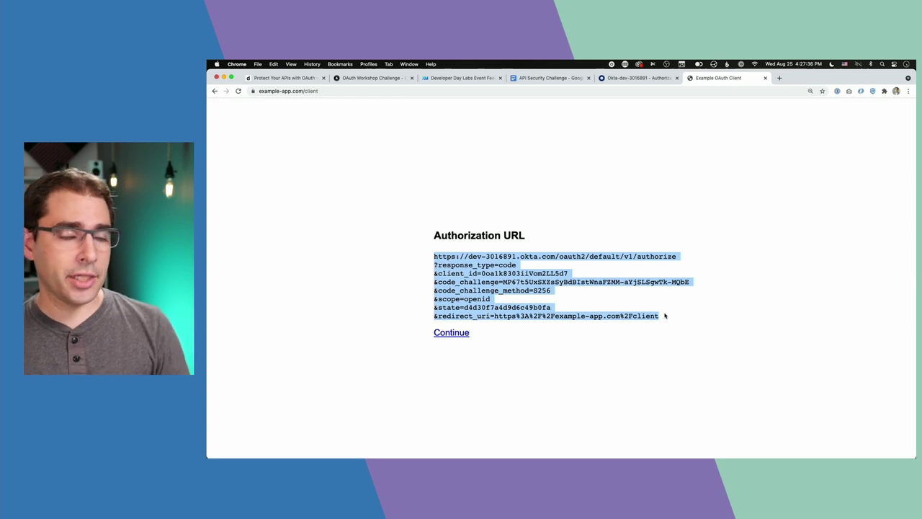
left_click(664, 315)
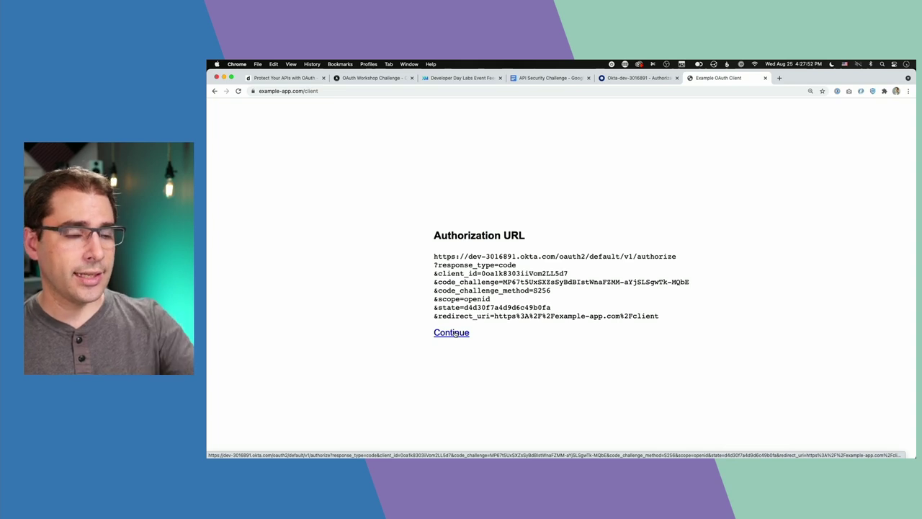
Continue to the authorization server and inspect the authorization code returned in the redirect to the example client.
left_click(453, 333)
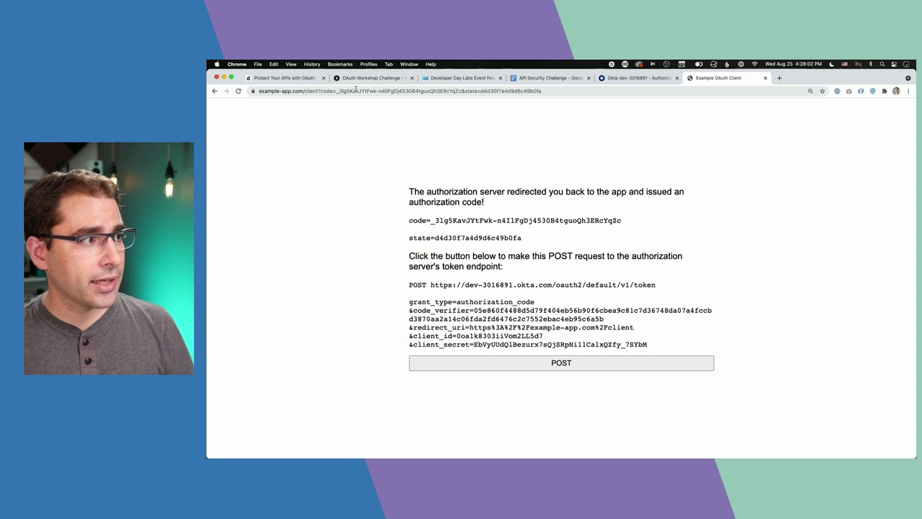
left_click_drag(335, 92, 462, 88)
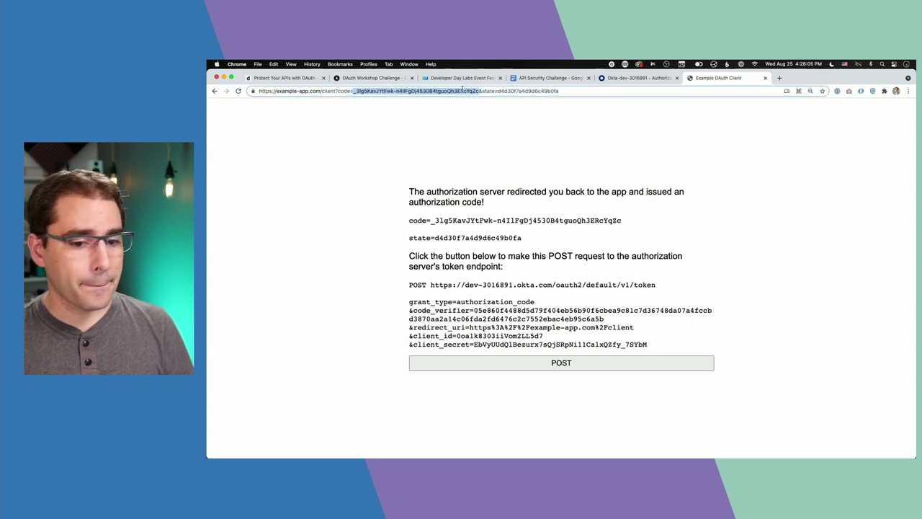
left_click(447, 220)
left_click(553, 202)
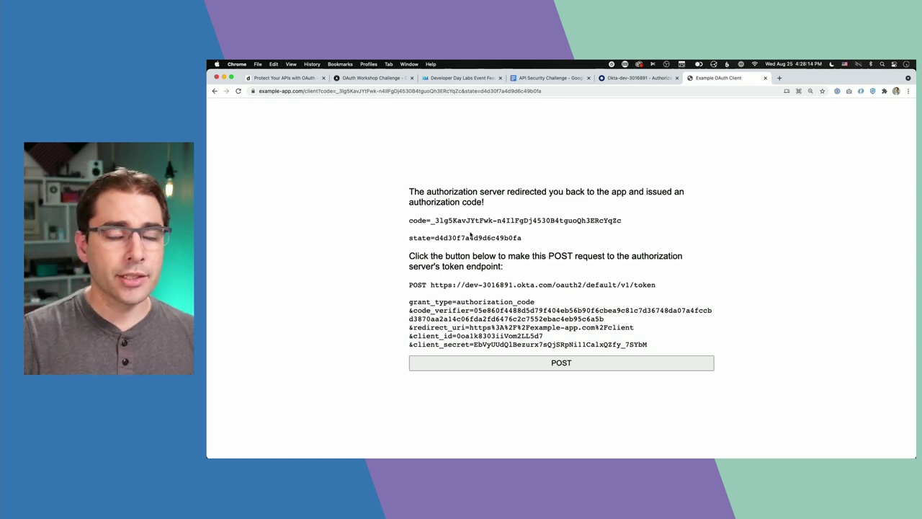
Examine the prepared token request, including its POST method, token endpoint, code verifier, redirect URI and client credentials.
double_click(417, 284)
left_click_drag(431, 285, 656, 285)
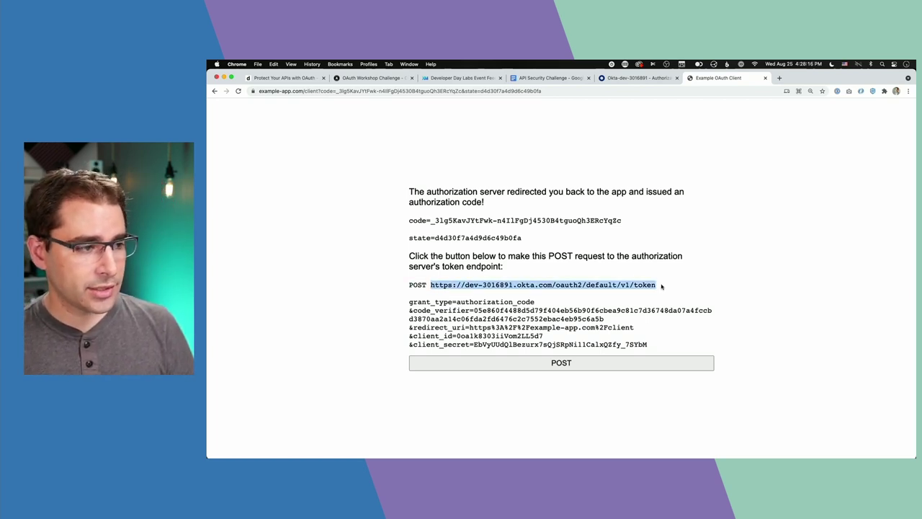
left_click(606, 280)
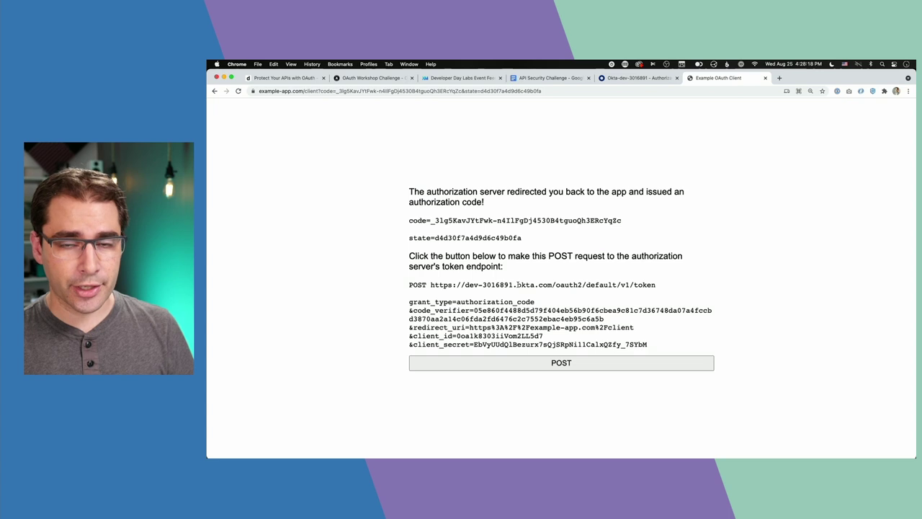
left_click_drag(409, 301, 663, 341)
left_click(466, 309)
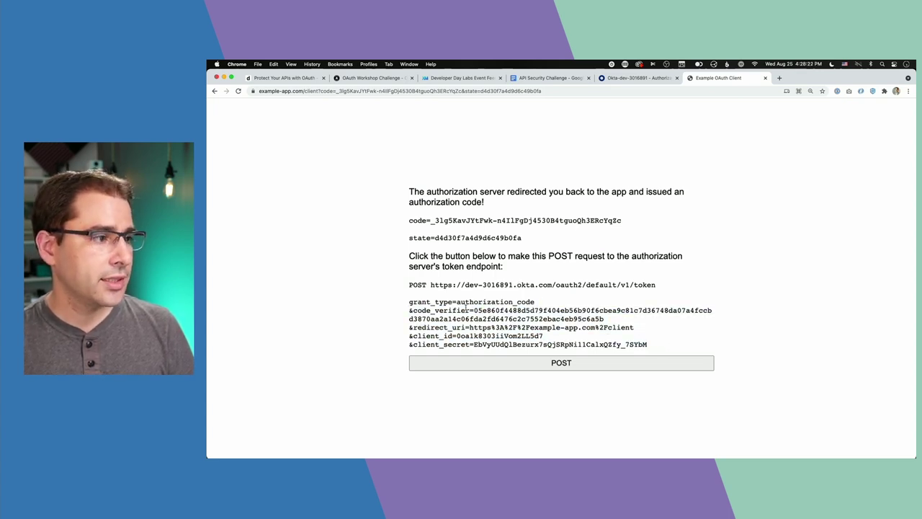
left_click_drag(414, 310, 606, 321)
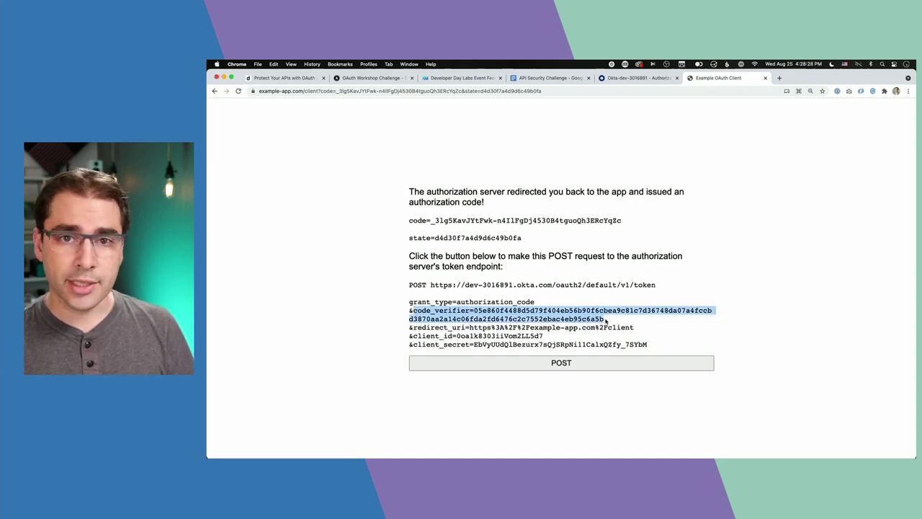
left_click_drag(493, 327, 534, 327)
left_click(480, 336)
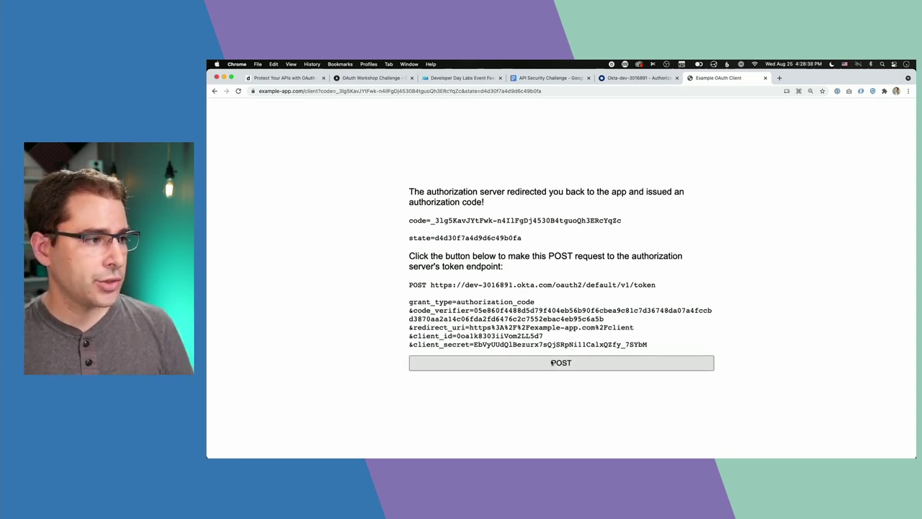
Send the POST request to the authorization server's token endpoint and look over the token response.
left_click(540, 364)
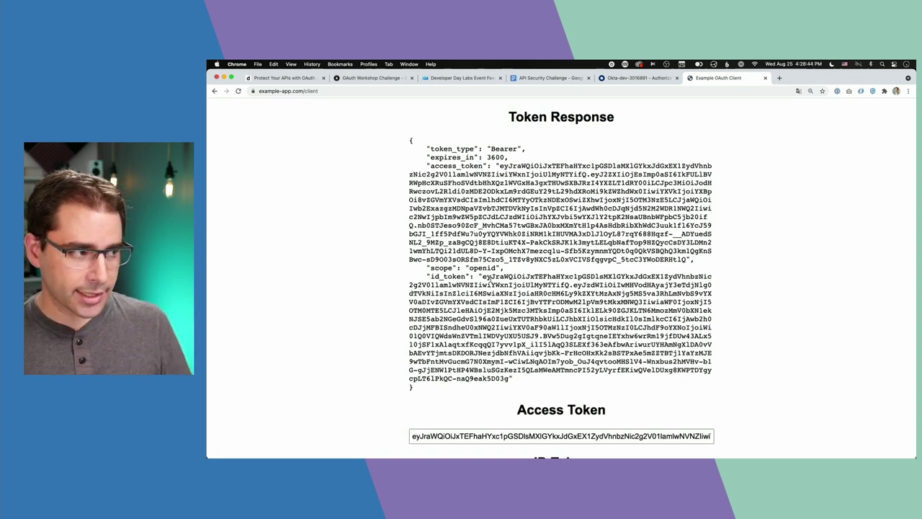
double_click(483, 267)
left_click(481, 268)
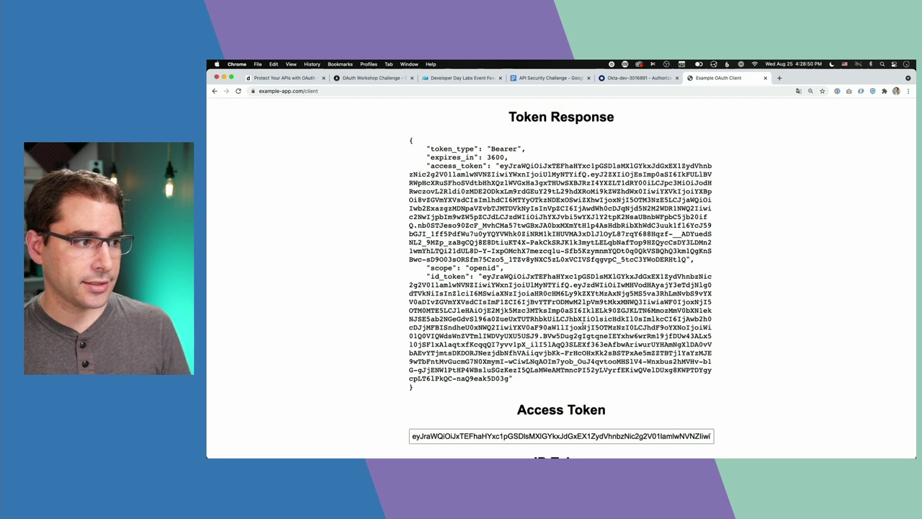
Copy the access token from the example client, paste it into the OAuth Workshop Challenge's access token field and validate it.
left_click(562, 436)
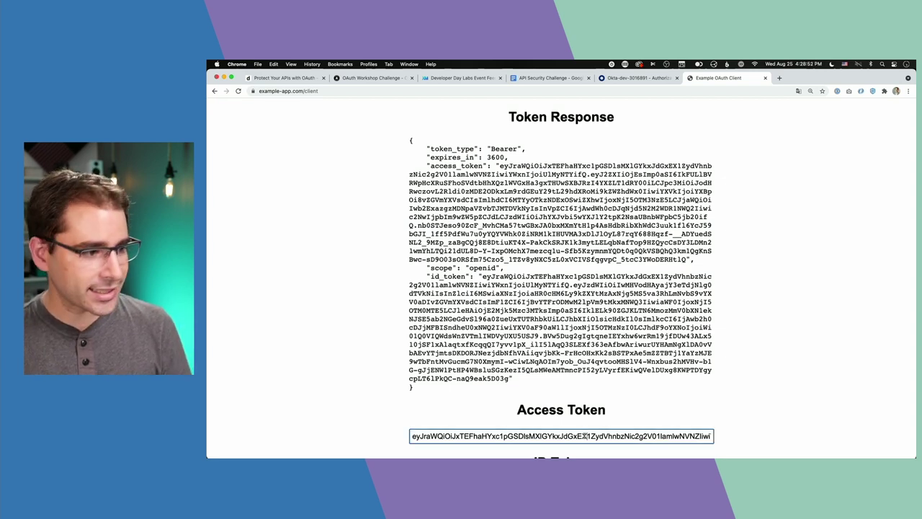
key("super+a")
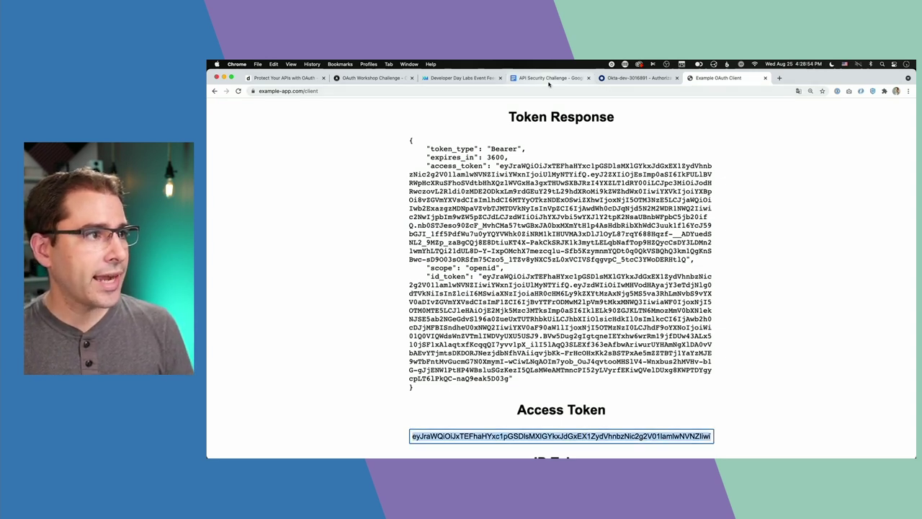
left_click(371, 77)
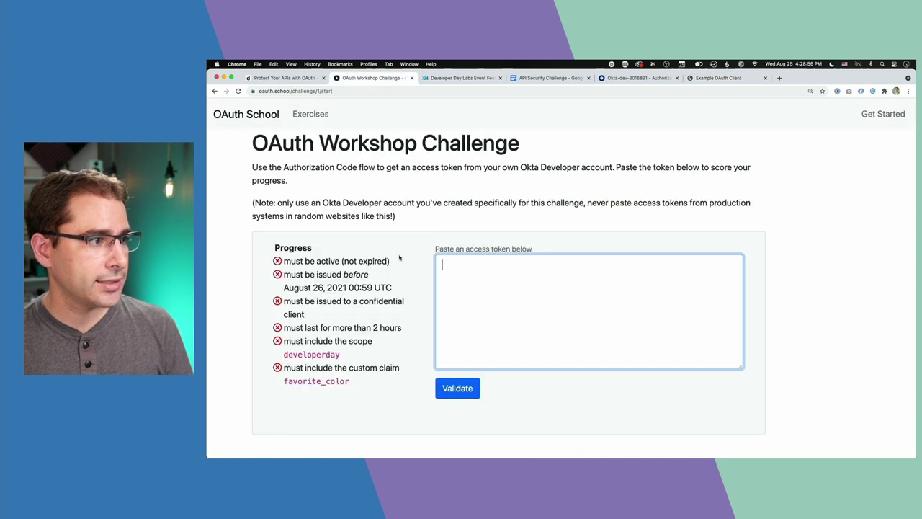
key("super+v")
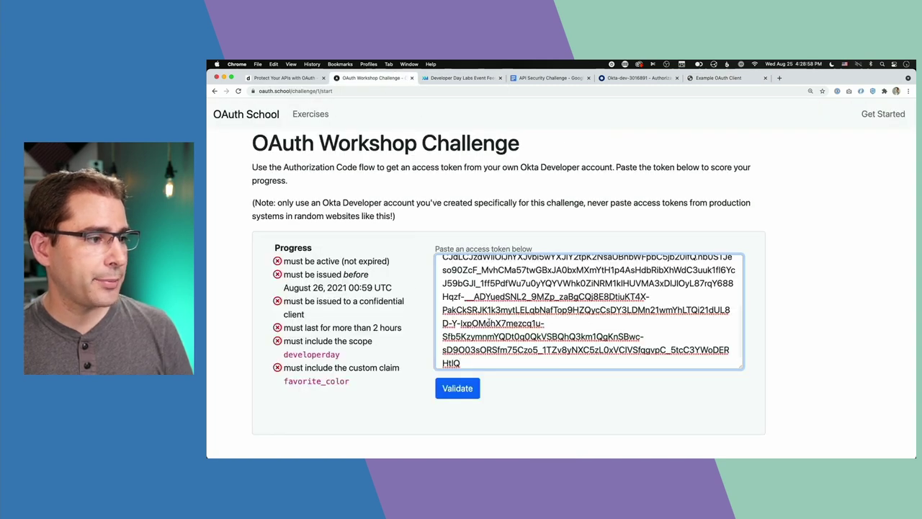
left_click(457, 389)
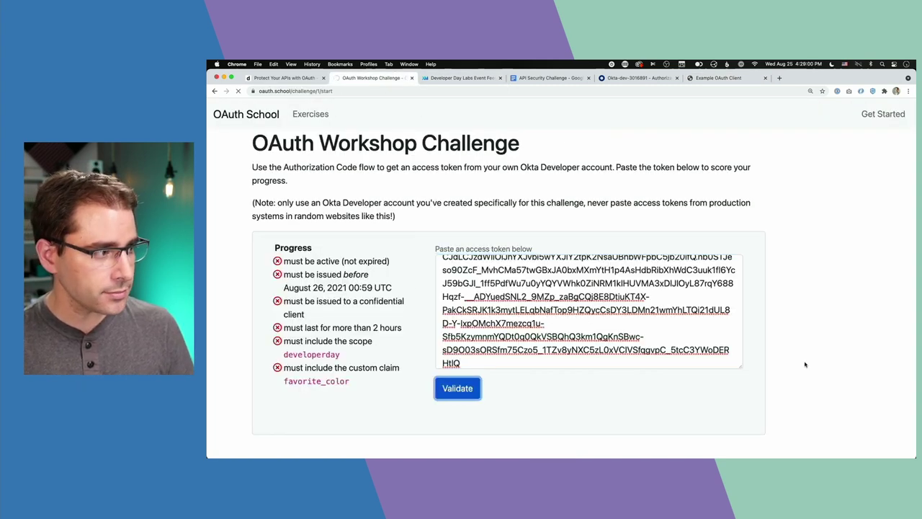
Review the challenge's progress checklist, from the token's active status to the lifetime, scope and custom claim requirements.
left_click_drag(287, 264, 398, 264)
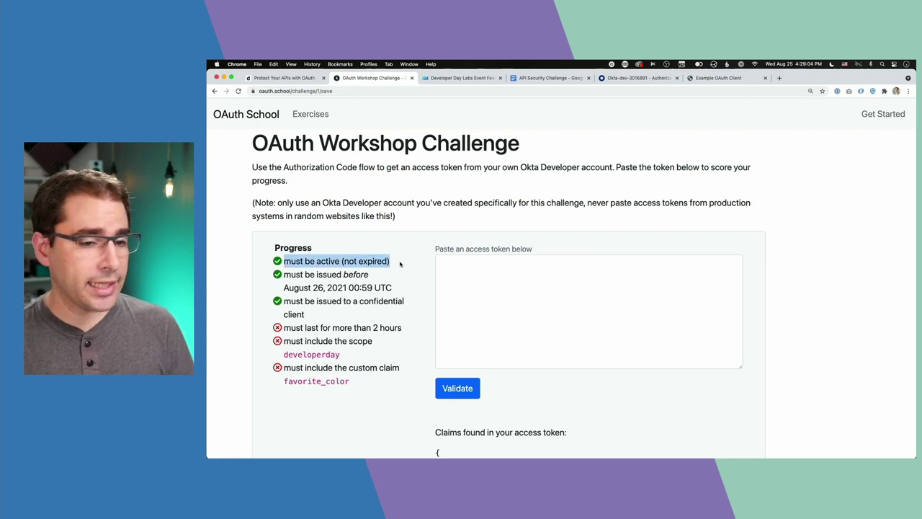
left_click_drag(284, 273, 400, 290)
left_click(401, 289)
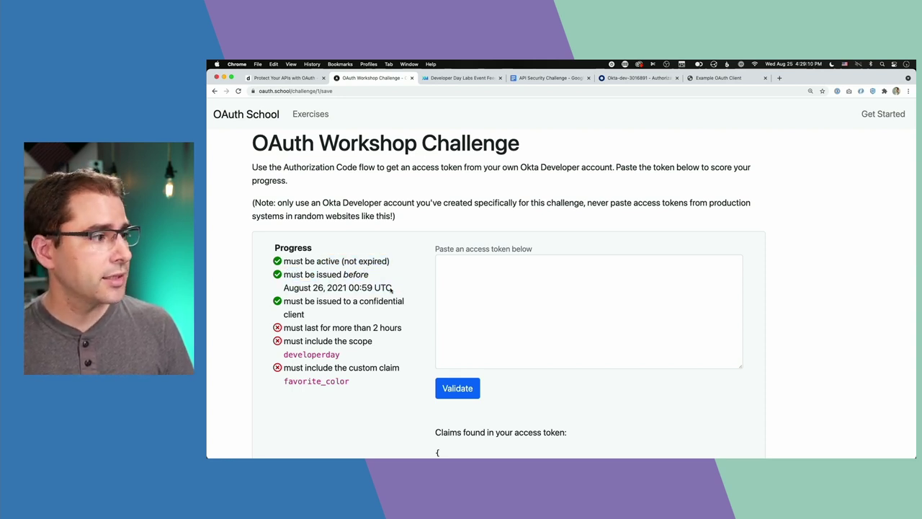
left_click_drag(285, 302, 320, 315)
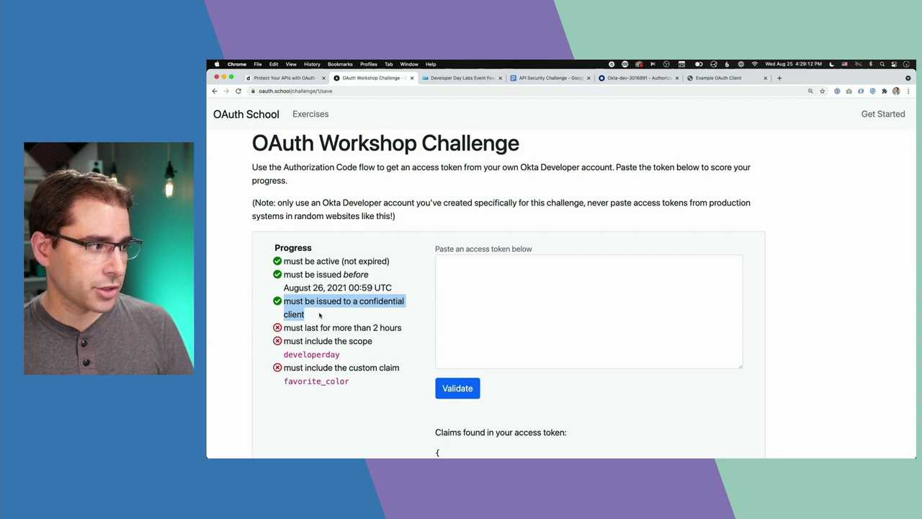
left_click(319, 314)
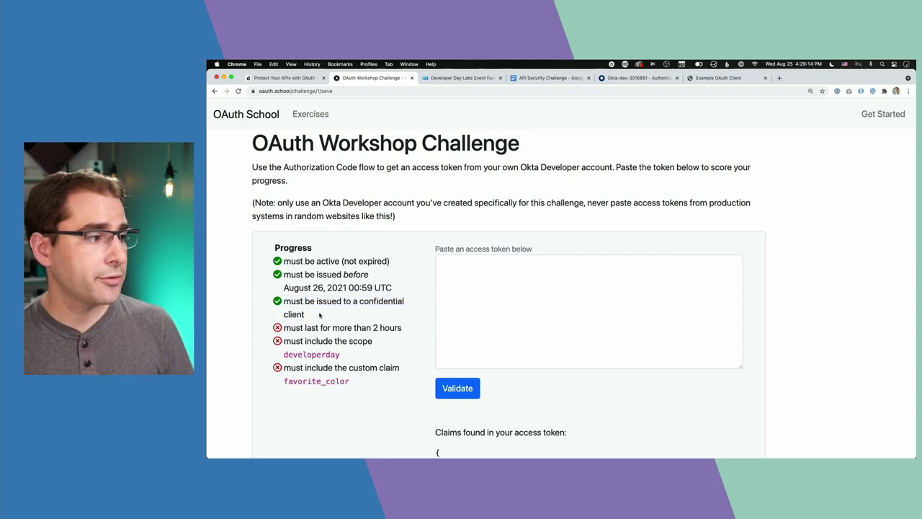
left_click_drag(283, 327, 366, 383)
left_click(366, 383)
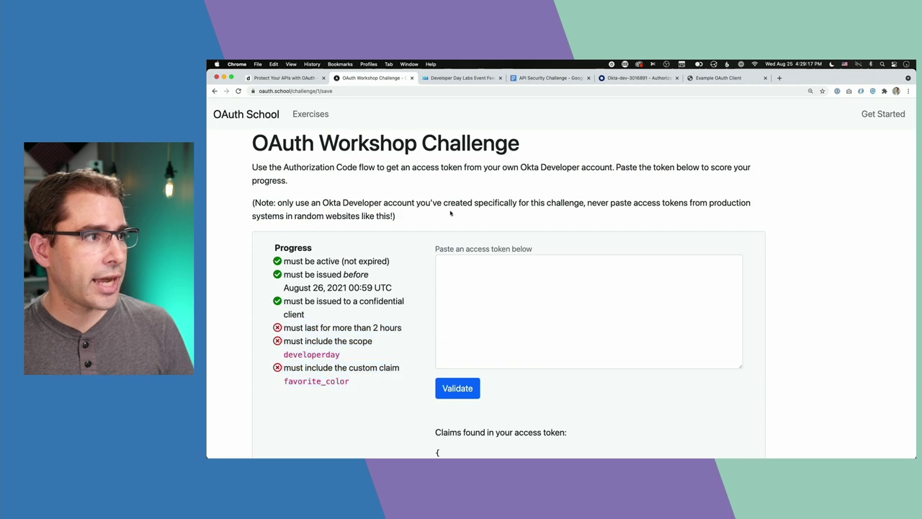
Read the API Security Challenge document from the access token instructions through to the section on changing the access token lifetime.
left_click(555, 78)
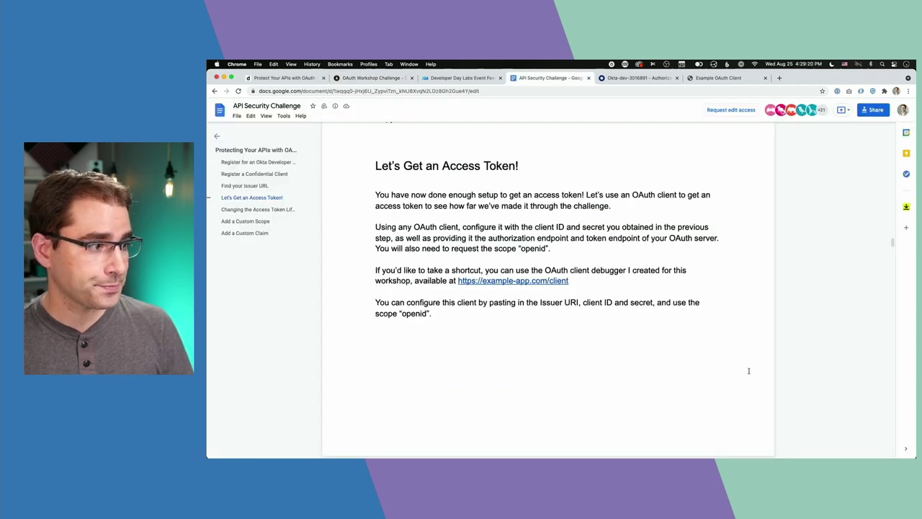
scroll(749, 370, "down", 10)
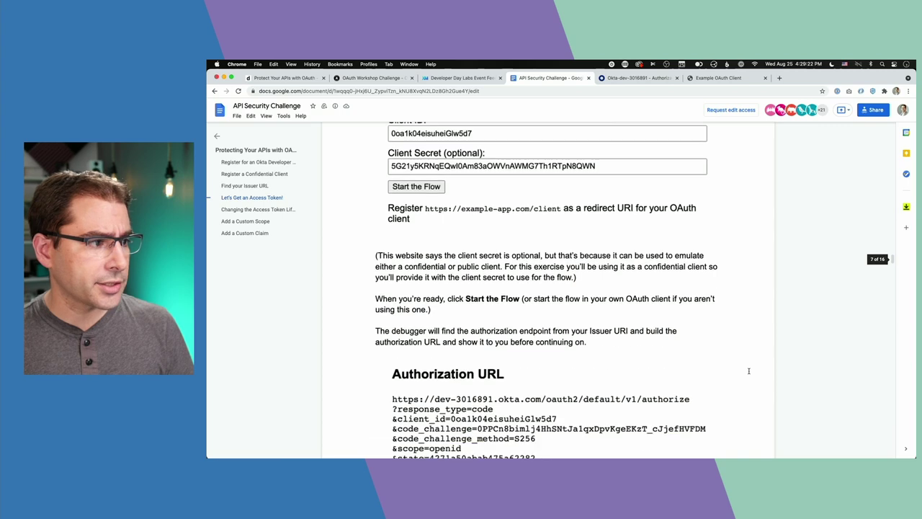
scroll(749, 370, "down", 8)
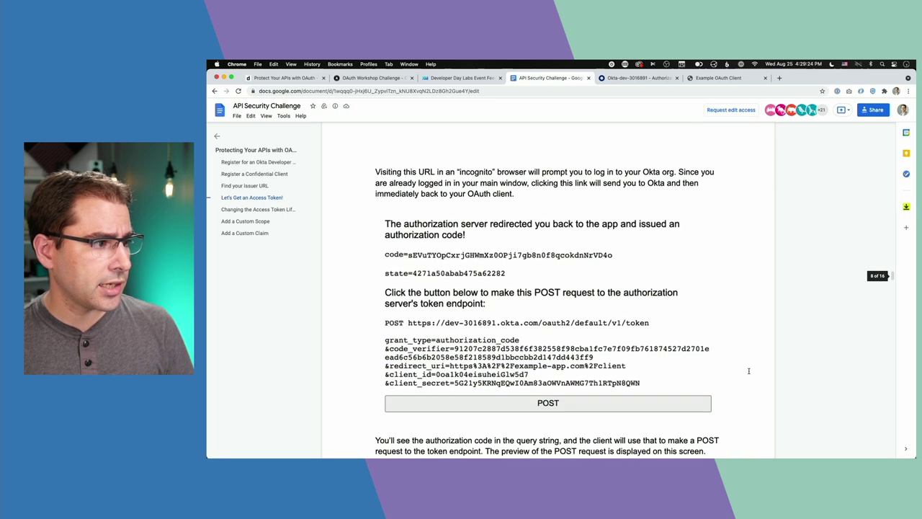
scroll(749, 371, "down", 5)
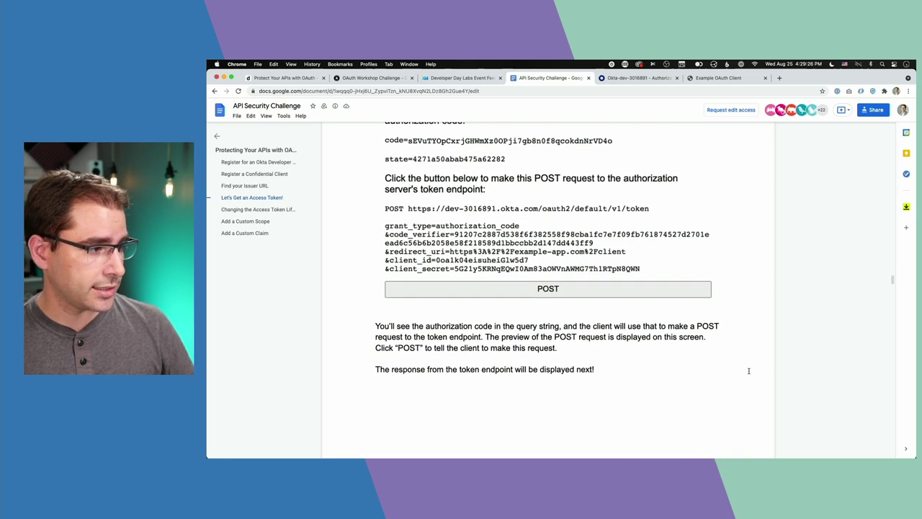
scroll(748, 366, "down", 1)
scroll(748, 366, "down", 10)
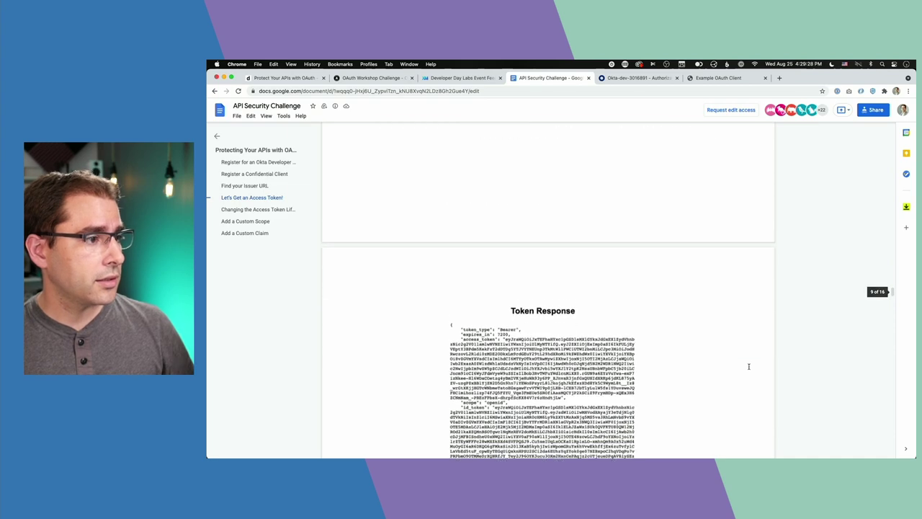
scroll(749, 366, "down", 3)
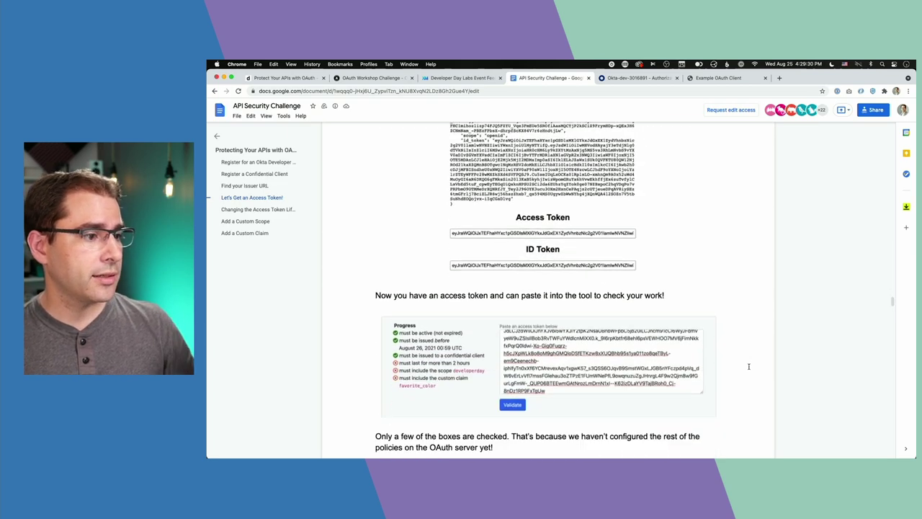
scroll(749, 366, "down", 2)
scroll(749, 366, "down", 3)
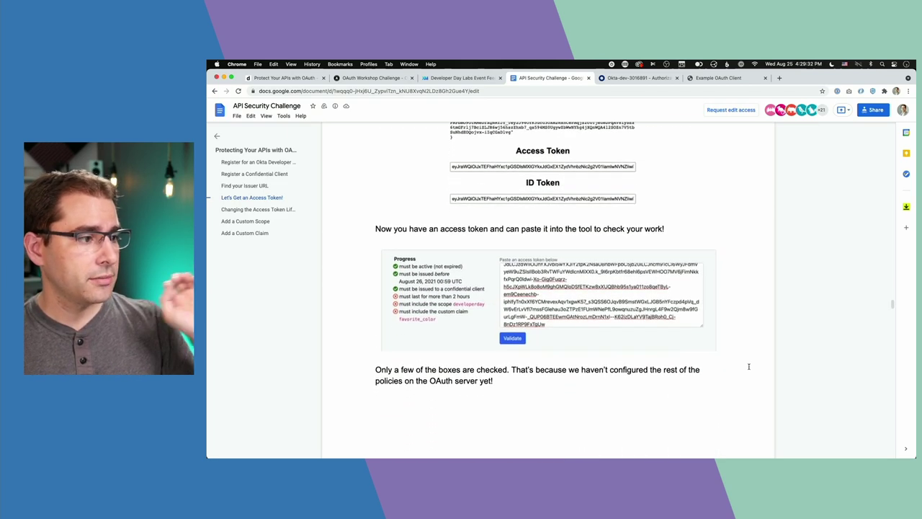
scroll(749, 366, "up", 2)
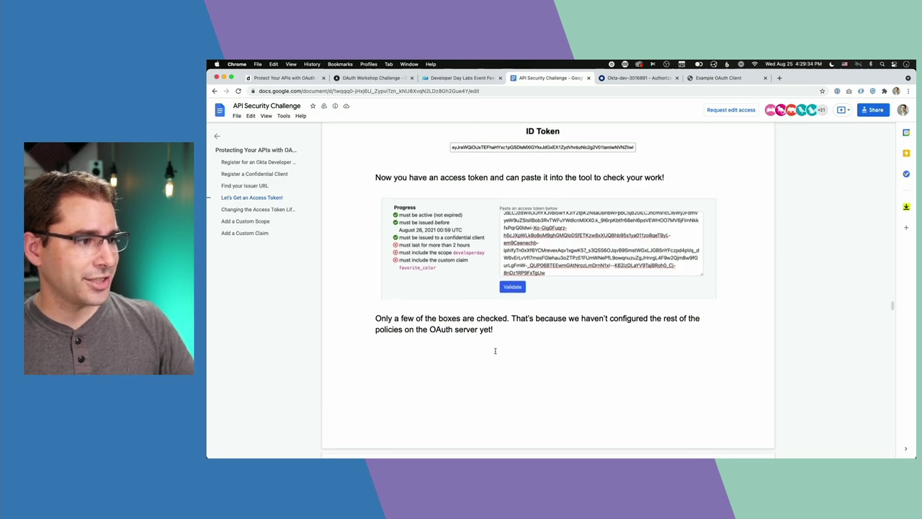
scroll(632, 330, "down", 8)
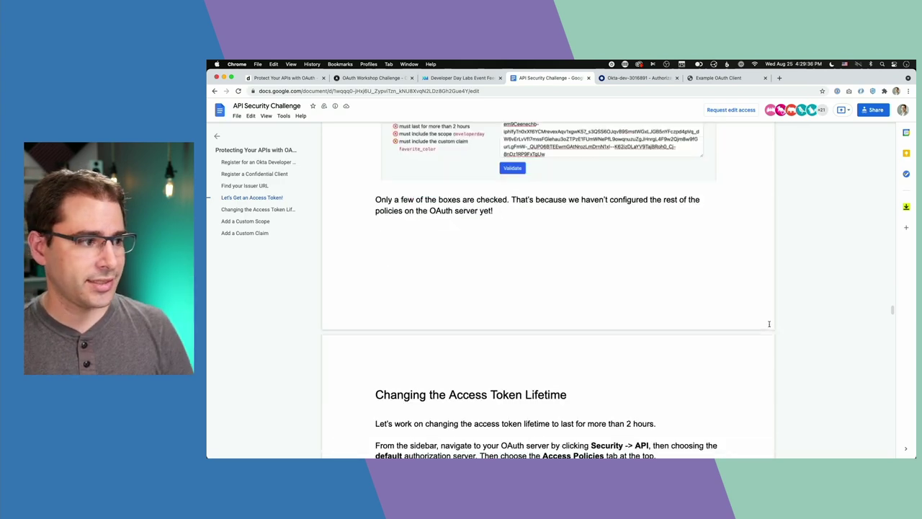
scroll(768, 324, "up", 1)
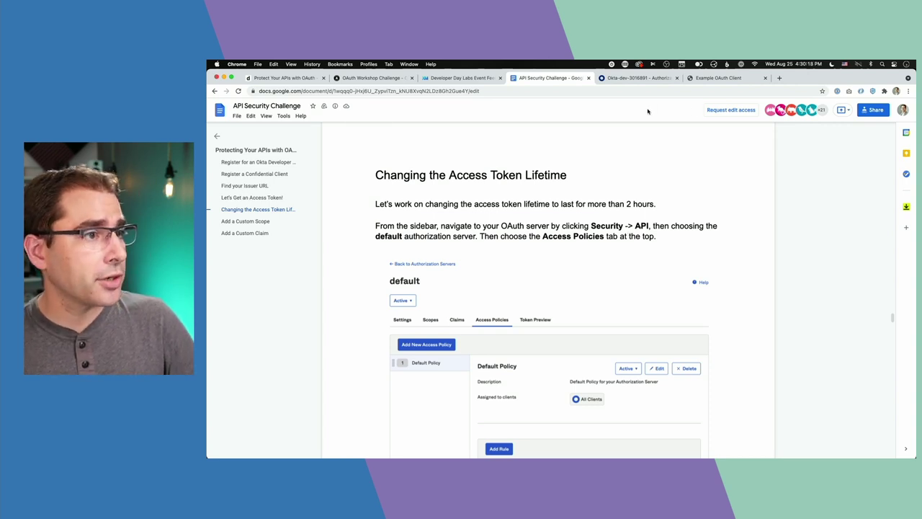
Return to the OAuth Workshop Challenge and examine the list of claims found in the access token.
left_click(366, 79)
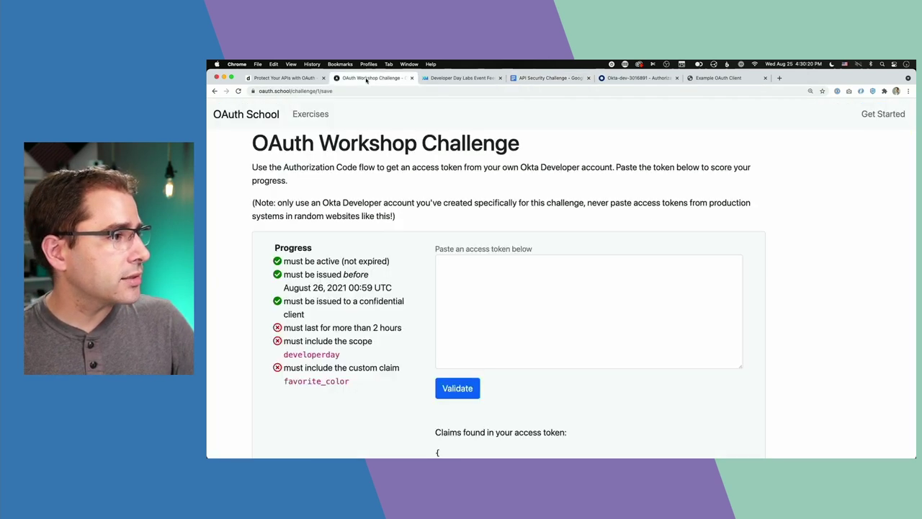
left_click(597, 274)
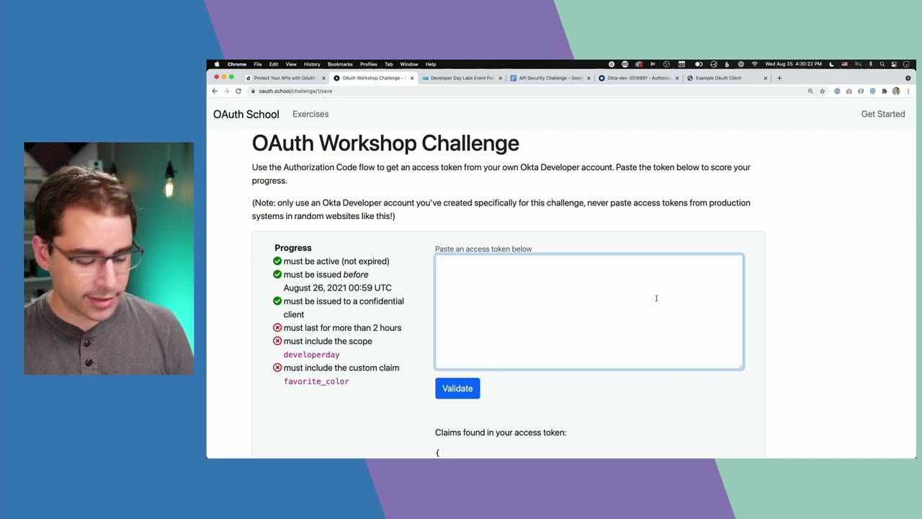
scroll(795, 348, "down", 2)
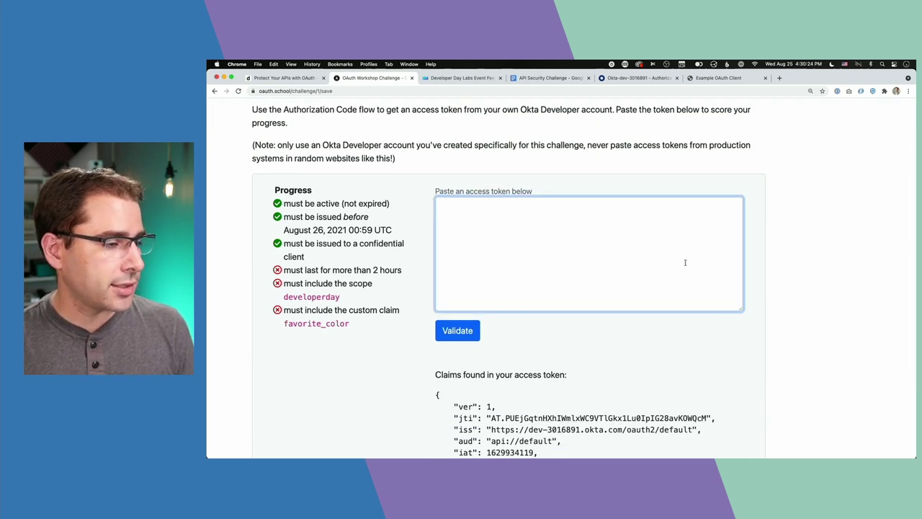
scroll(701, 287, "down", 3)
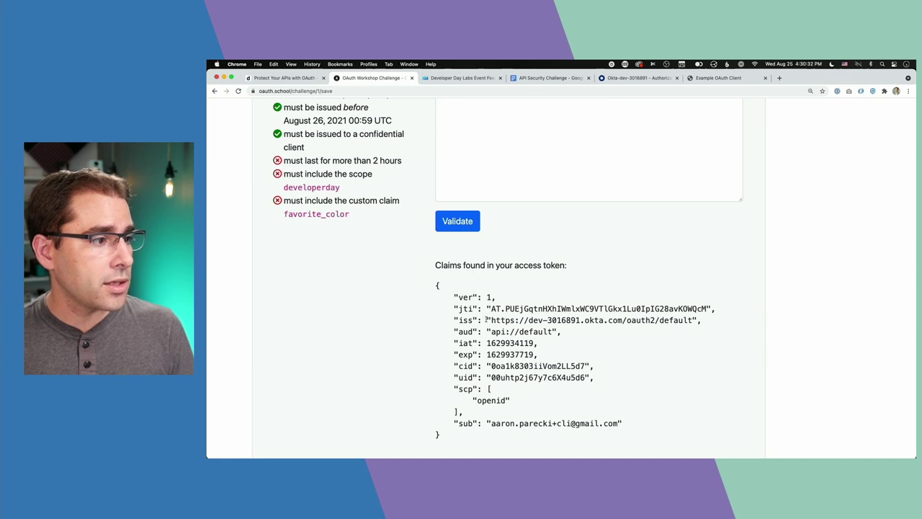
left_click_drag(488, 320, 667, 320)
left_click_drag(444, 296, 598, 418)
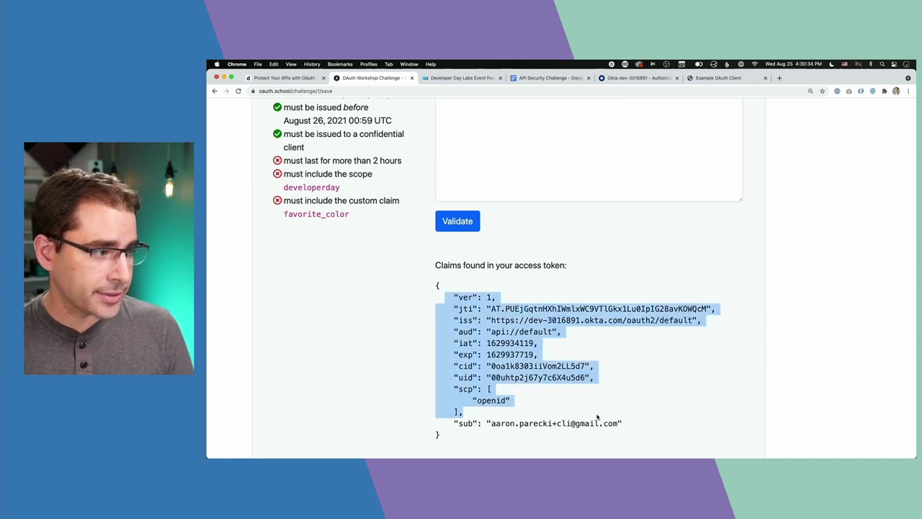
left_click(598, 418)
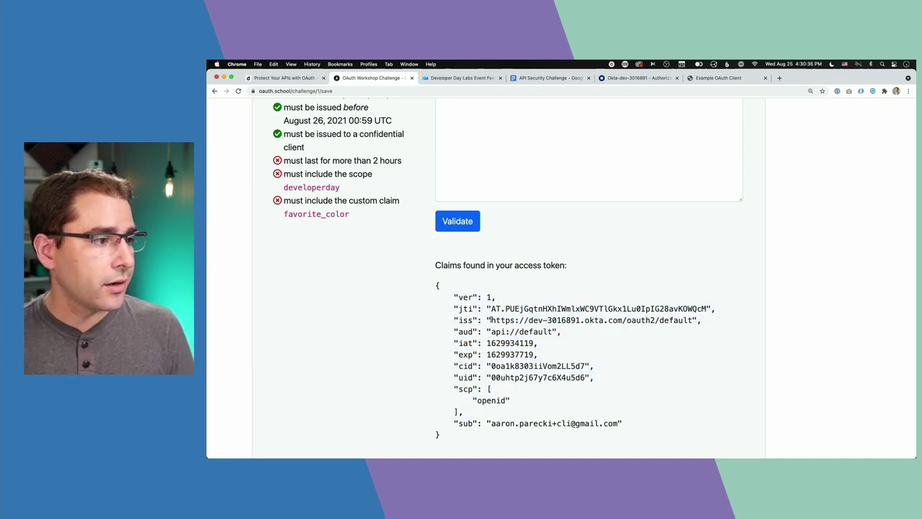
Examine the access token's issuer, audience, issued-at, client ID and user ID claims one by one.
left_click_drag(490, 319, 718, 321)
left_click_drag(490, 331, 533, 331)
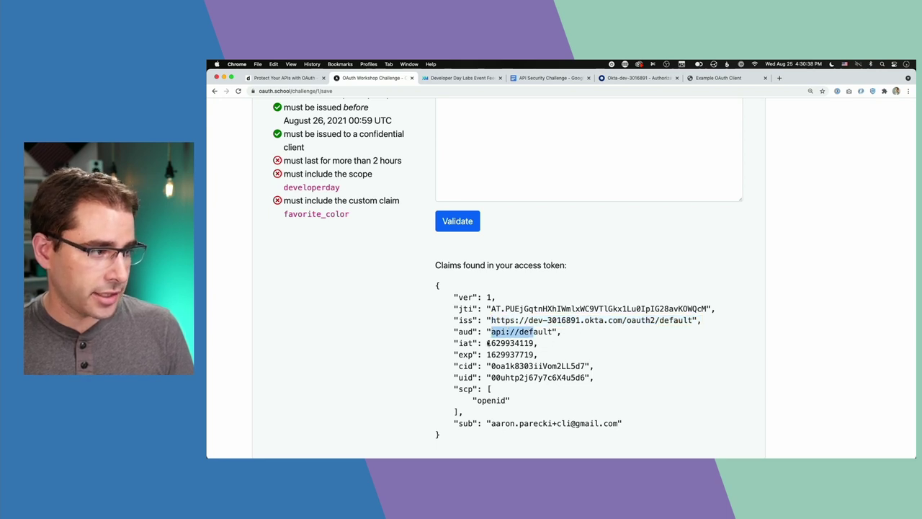
left_click_drag(456, 343, 539, 344)
left_click_drag(491, 366, 568, 367)
left_click(568, 366)
double_click(503, 378)
left_click(503, 320)
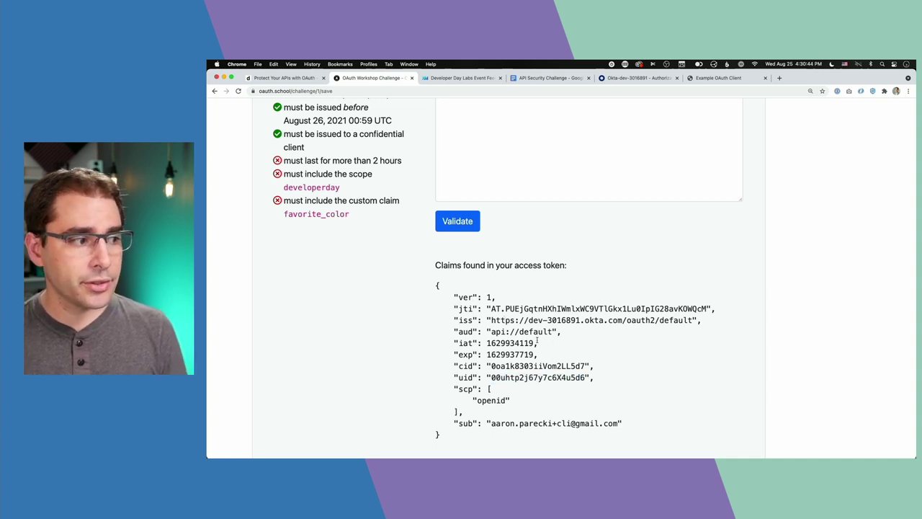
Compare the access token's expiration claim with its issued-at claim to check the token lifetime.
double_click(504, 355)
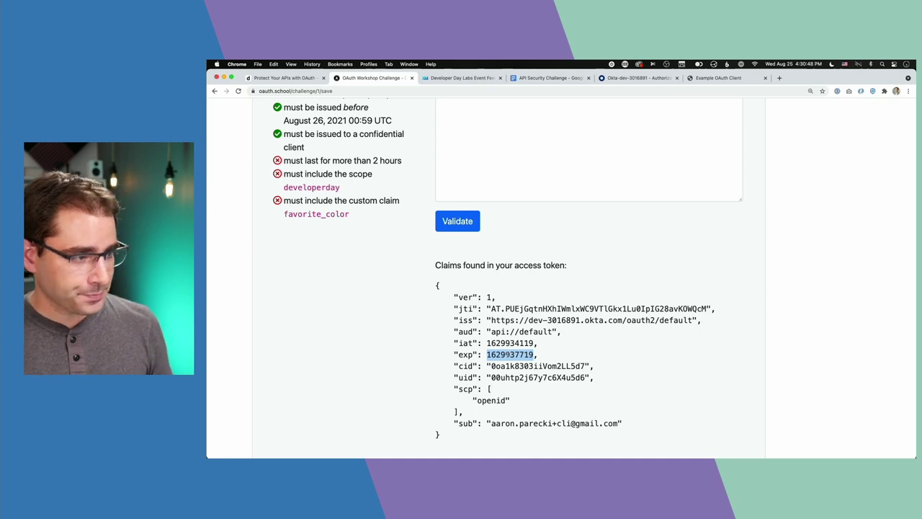
left_click(539, 353)
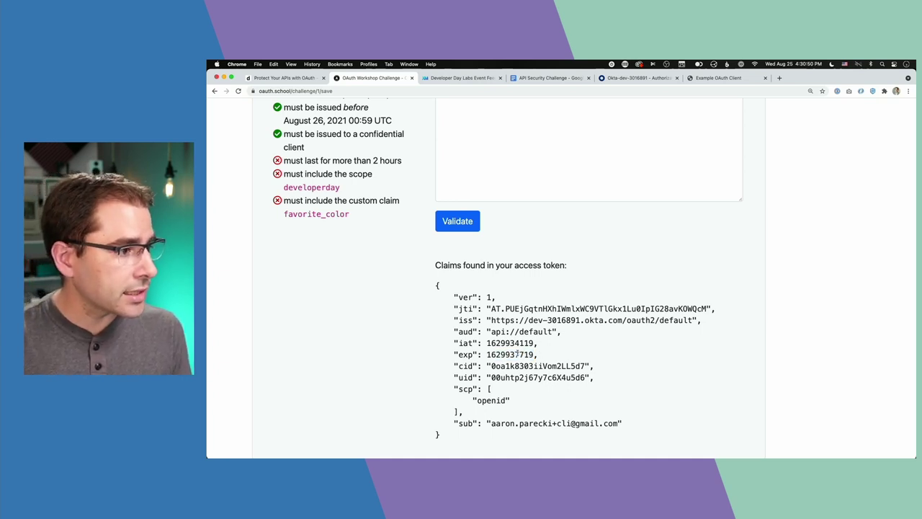
left_click_drag(515, 343, 535, 343)
scroll(541, 356, "up", 2)
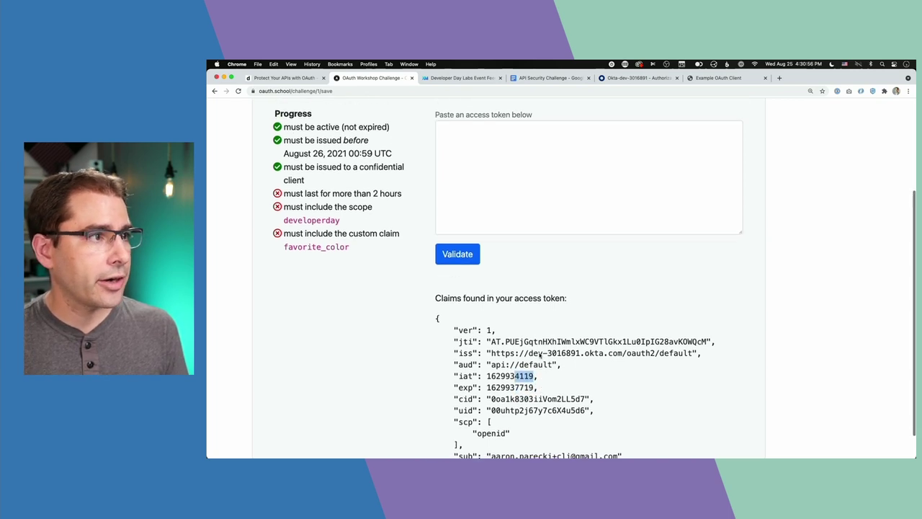
Go back to the example OAuth client and check the expires_in value in the token response.
left_click(711, 80)
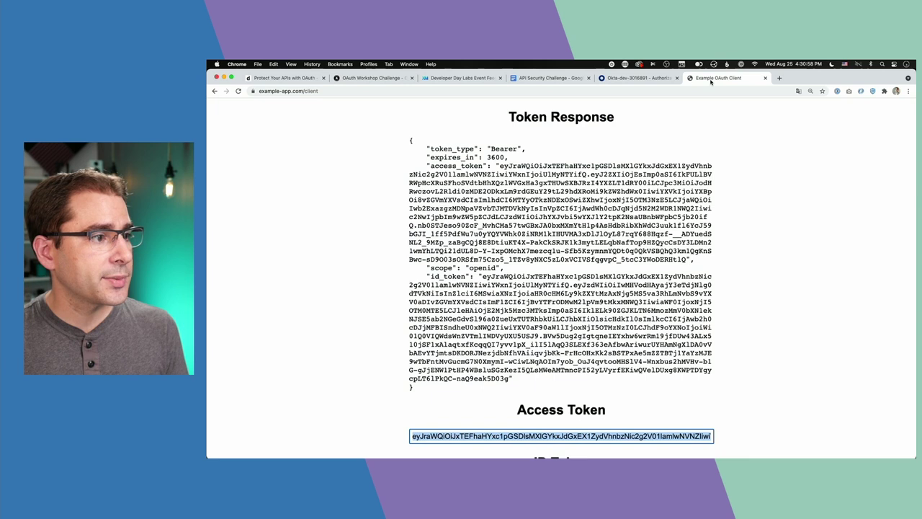
left_click(447, 138)
left_click_drag(410, 139, 585, 327)
left_click(585, 328)
left_click_drag(426, 157, 508, 157)
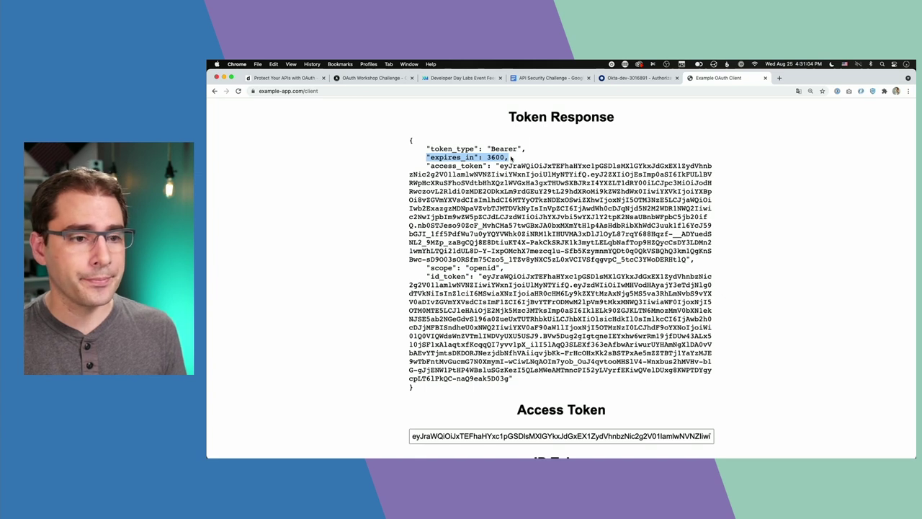
Switch to the API Security Challenge document and read the section on changing the access token lifetime.
left_click(714, 244)
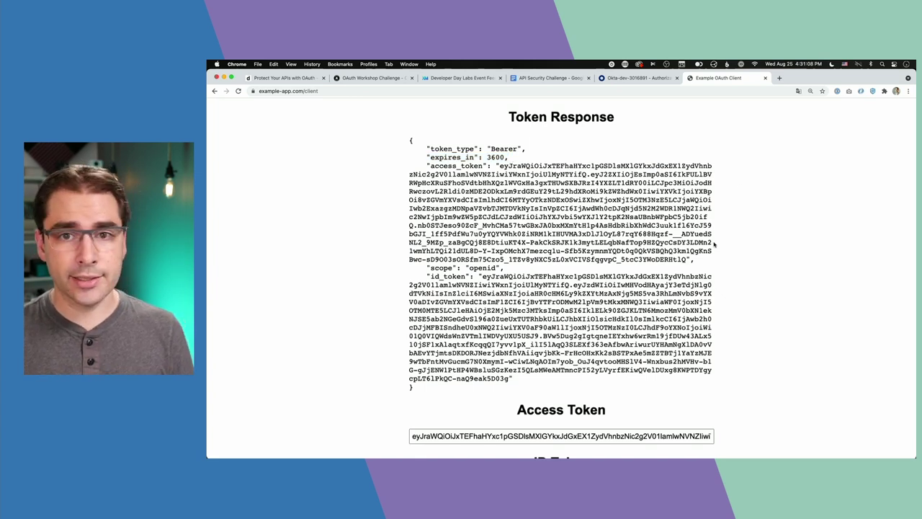
key("super+4")
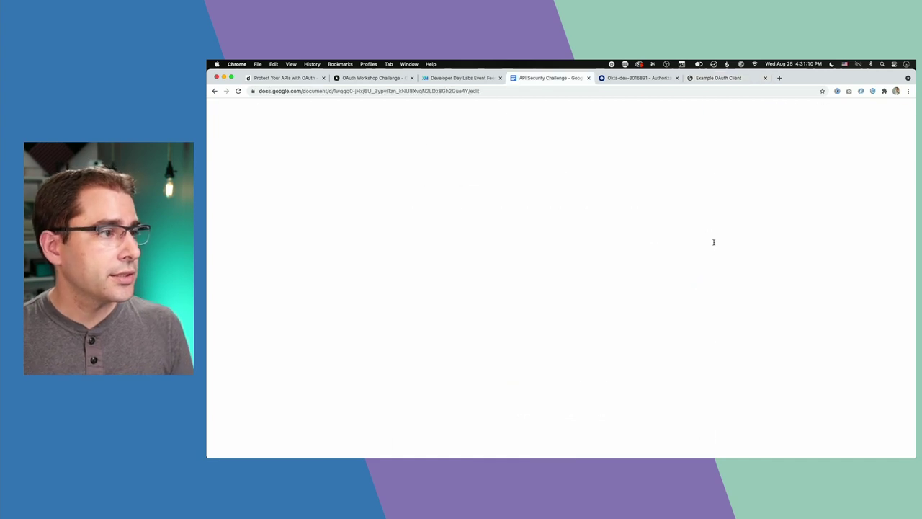
scroll(714, 242, "down", 1)
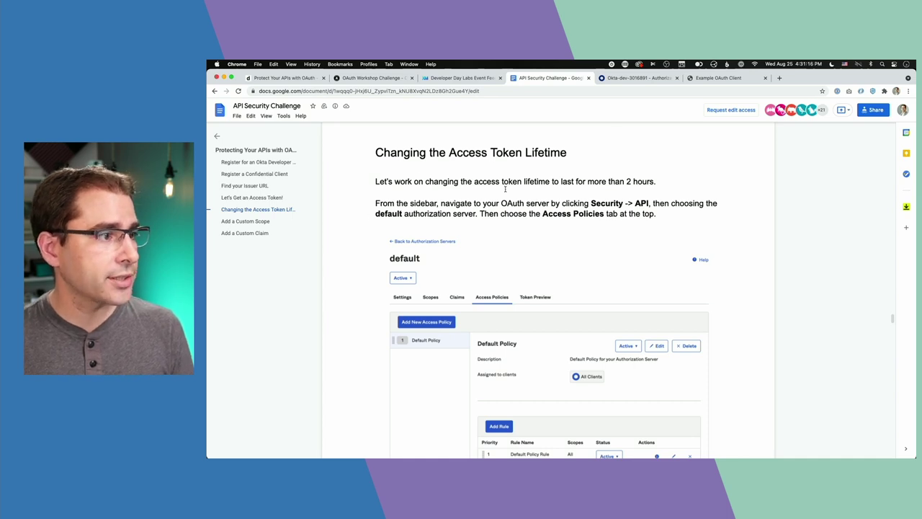
In the Okta admin console, open the access policies of the default API authorization server.
left_click(633, 78)
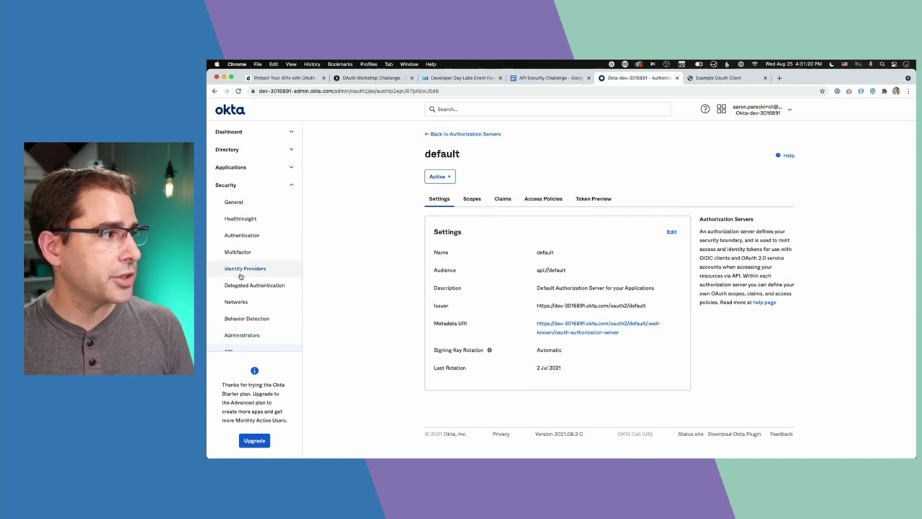
scroll(241, 274, "down", 2)
scroll(243, 289, "up", 2)
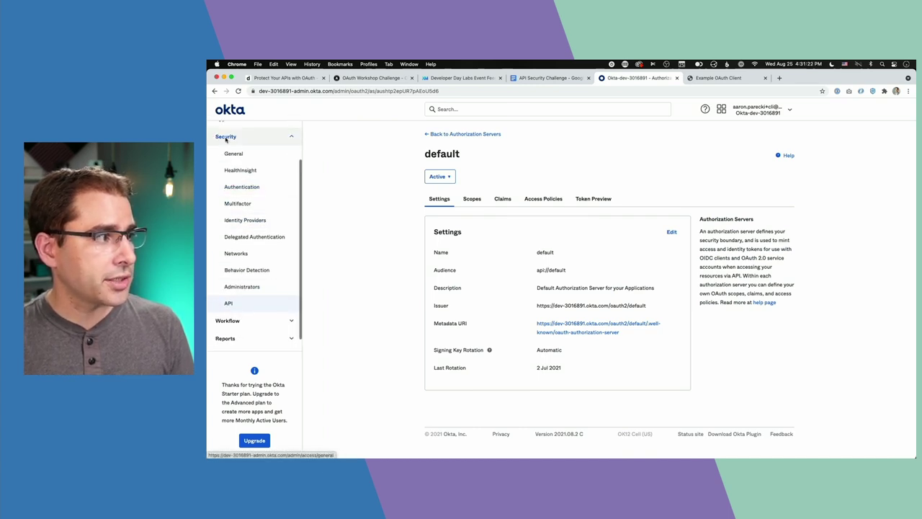
left_click(242, 301)
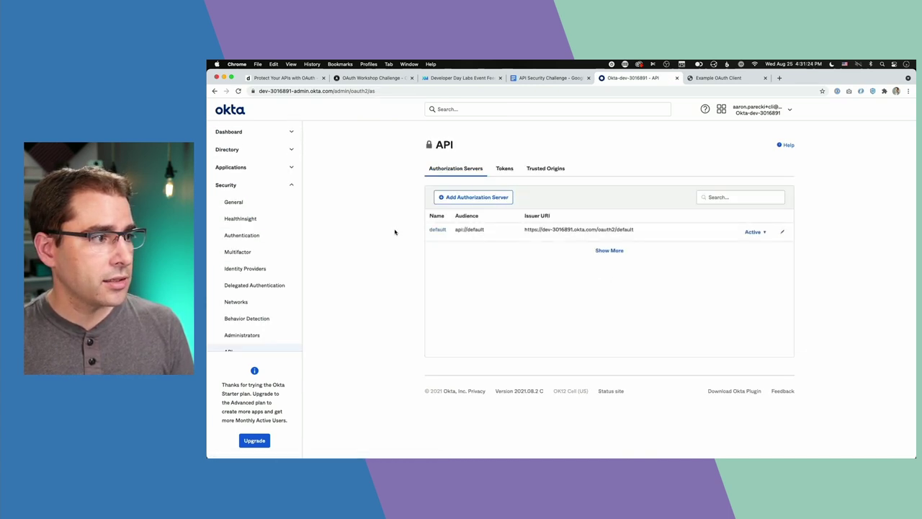
left_click(438, 229)
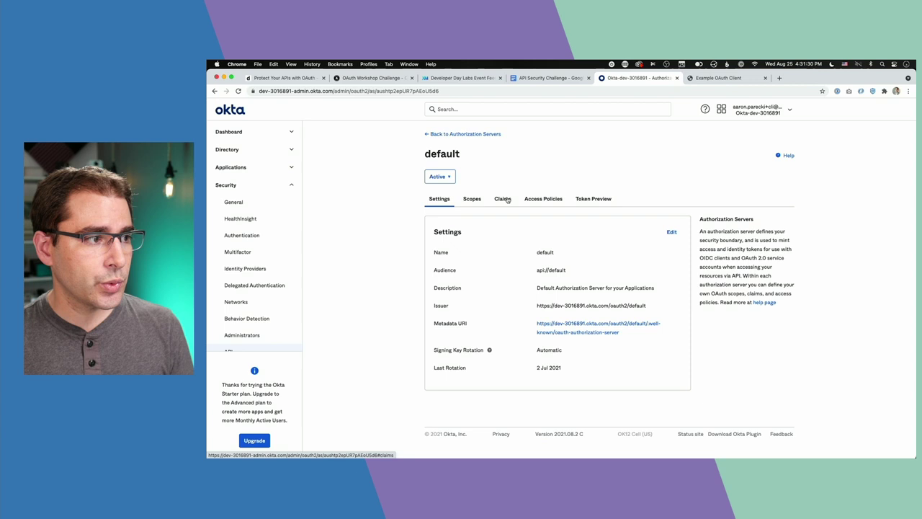
left_click(549, 199)
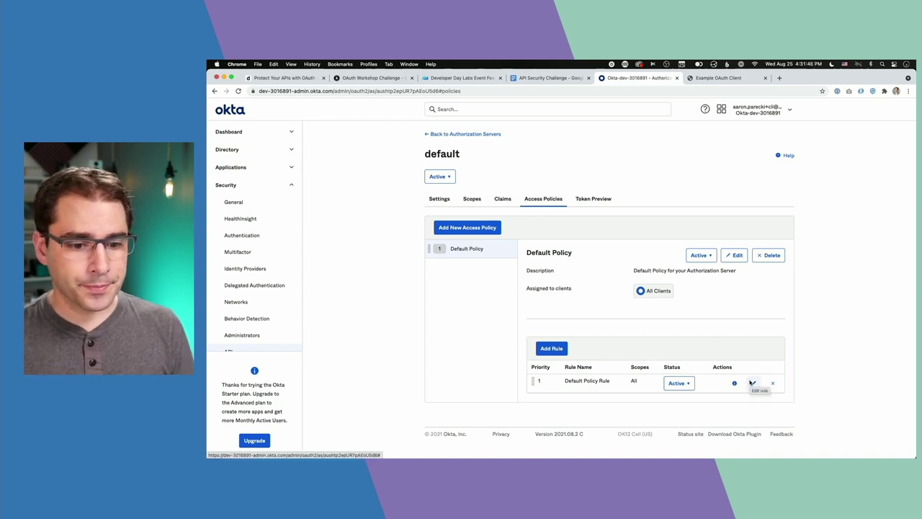
Edit the Default Policy Rule to set the access token lifetime to 2 hours and update the rule.
left_click(752, 382)
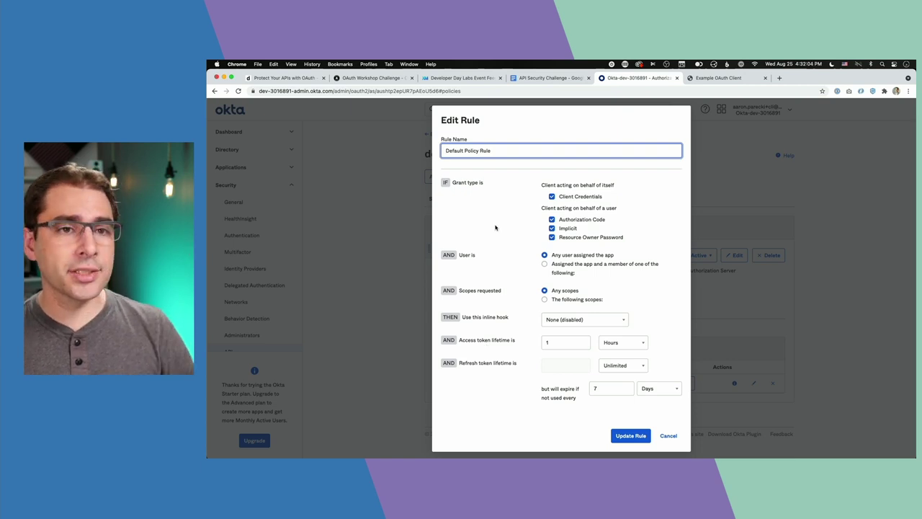
left_click(548, 342)
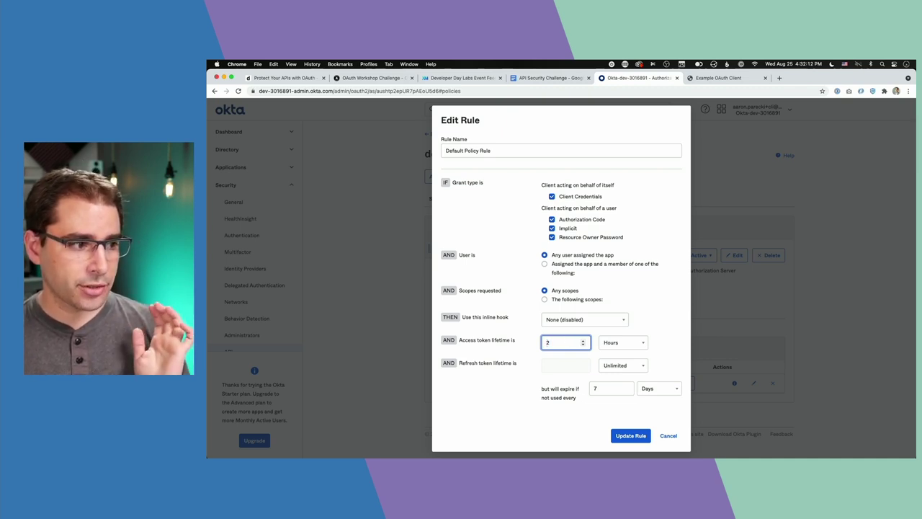
left_click(637, 439)
left_click(631, 436)
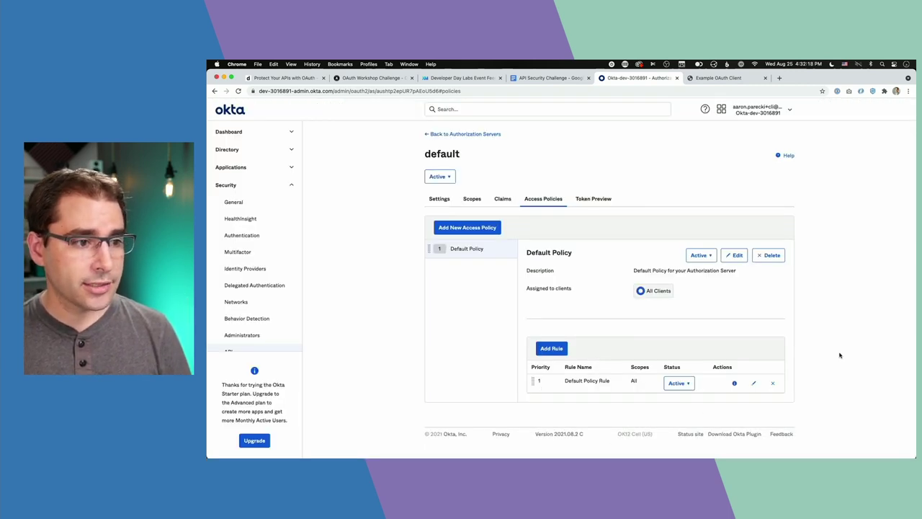
Restart the flow in the example OAuth client with the openid scope, exchange the code for new tokens and check expires_in.
left_click(719, 78)
scroll(445, 360, "down", 10)
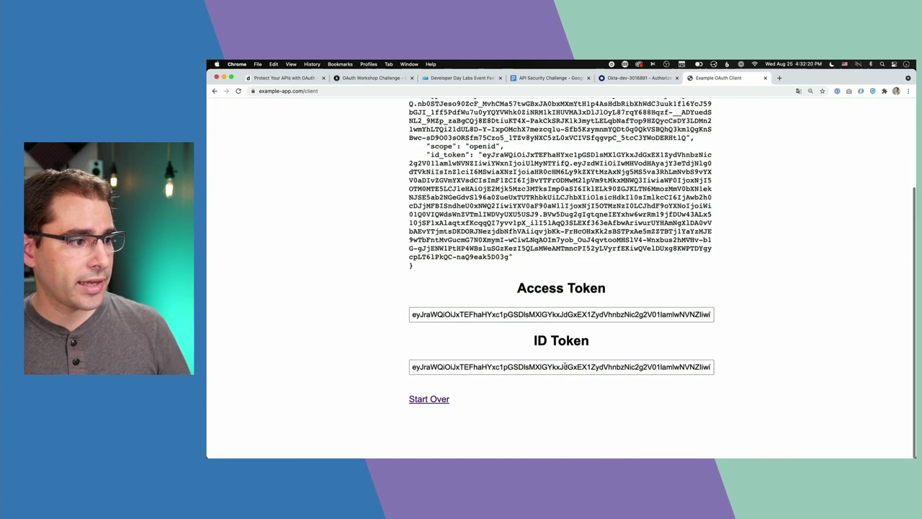
left_click(428, 402)
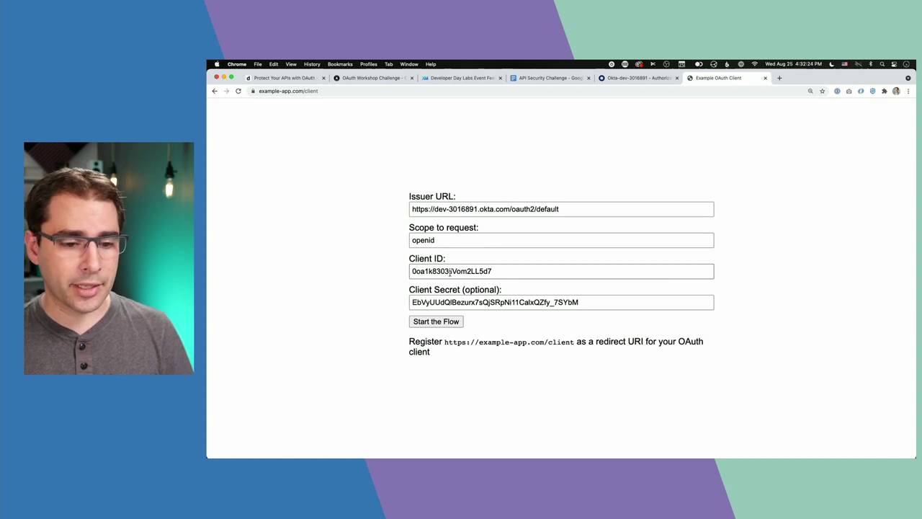
left_click(438, 322)
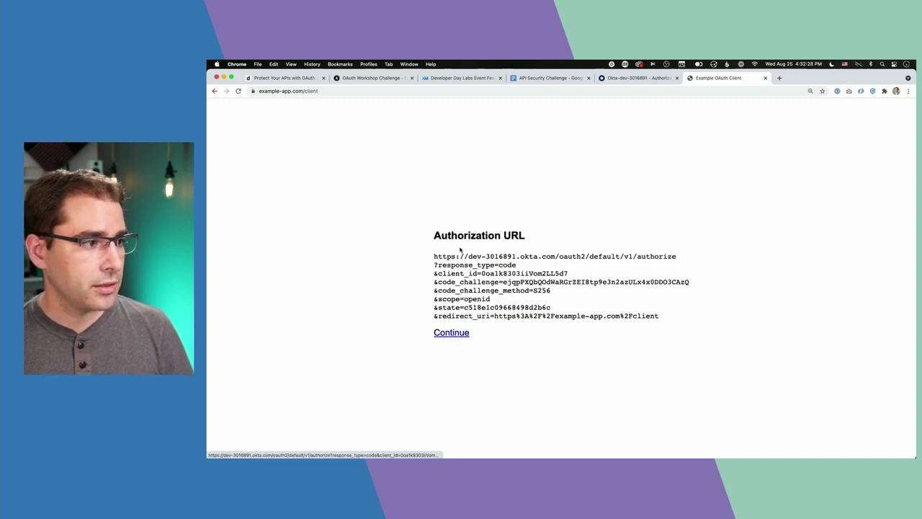
left_click(459, 335)
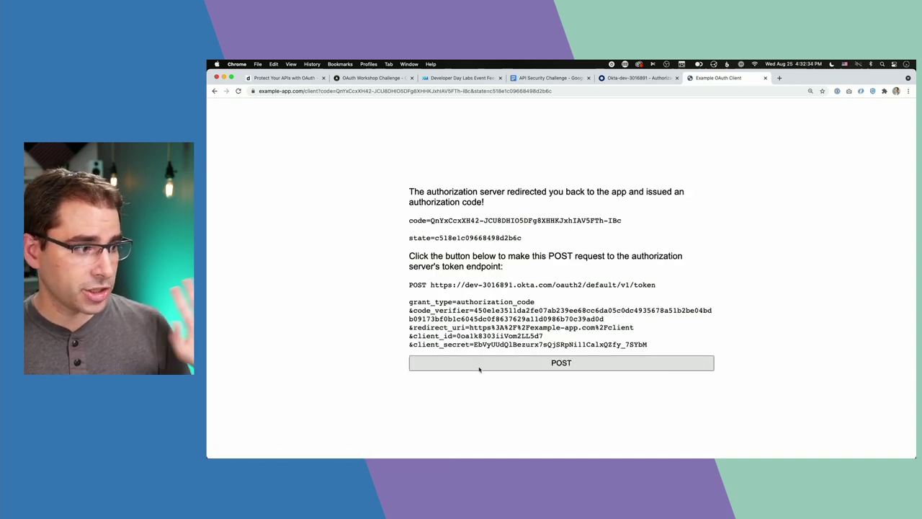
left_click(479, 366)
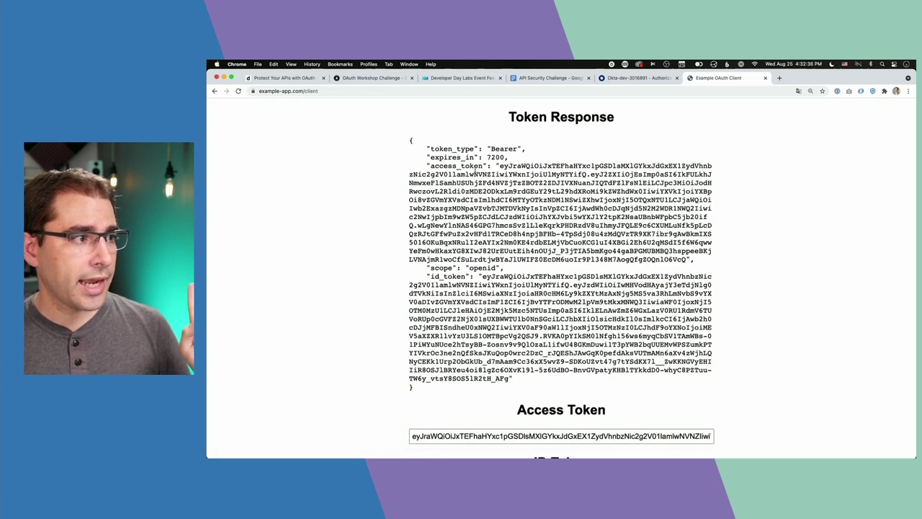
left_click_drag(426, 157, 508, 158)
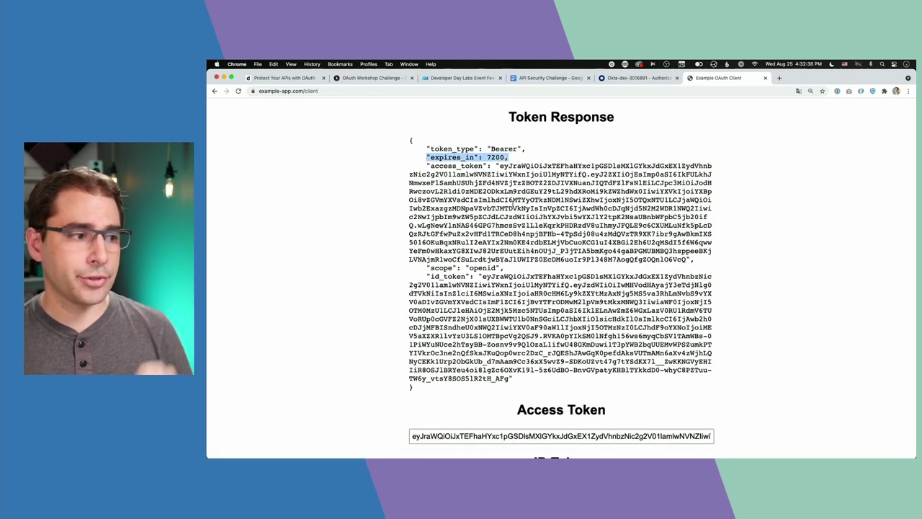
Copy the new access token, paste it into the OAuth Workshop Challenge's access token field and validate it.
left_click(507, 436)
key("super+c")
key("super+2")
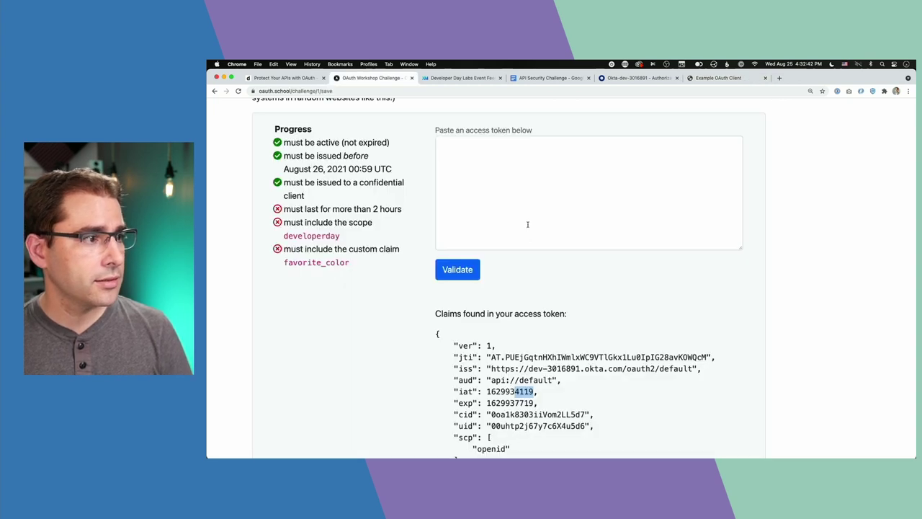
key("super+v")
left_click(458, 269)
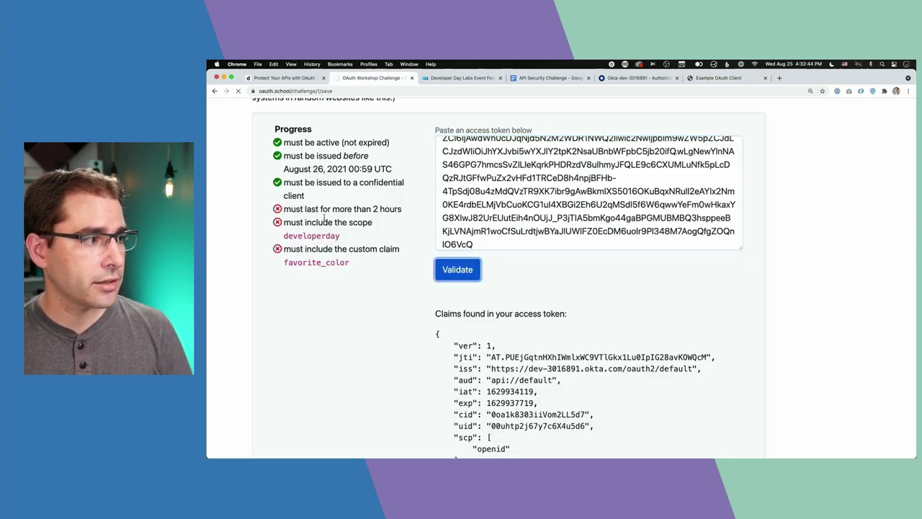
Check the token lifetime requirement in the challenge's progress list.
scroll(302, 220, "down", 3)
left_click_drag(287, 225, 401, 228)
left_click(401, 227)
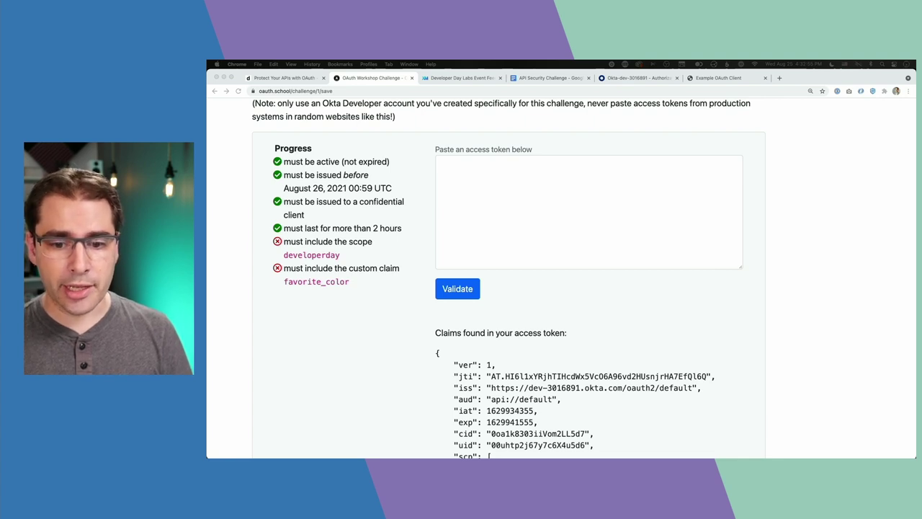
left_click(835, 281)
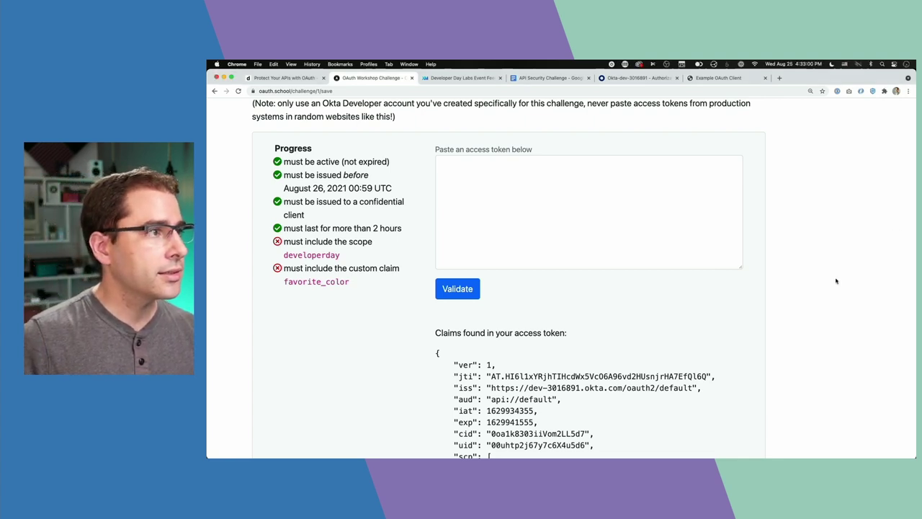
Reopen the Default Policy Rule in the Okta admin console and switch its access token lifetime unit to days.
left_click(721, 78)
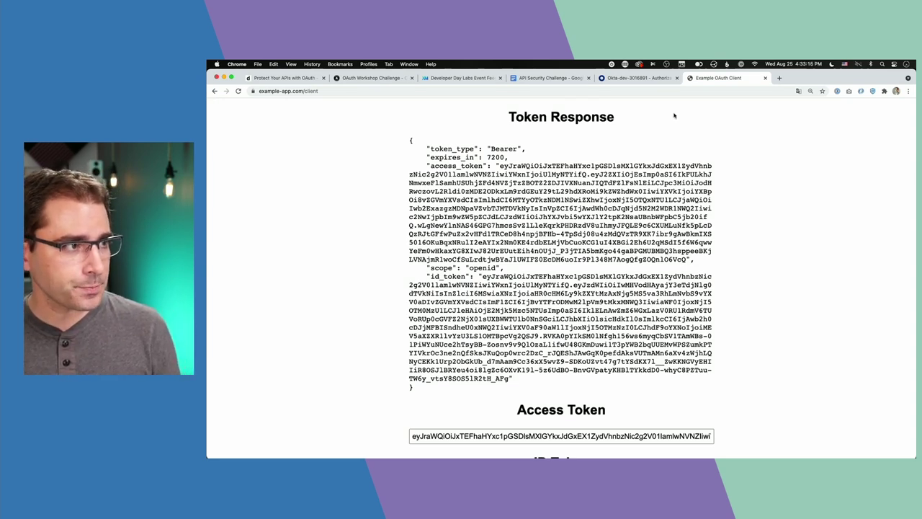
key("ctrl+shift+Tab")
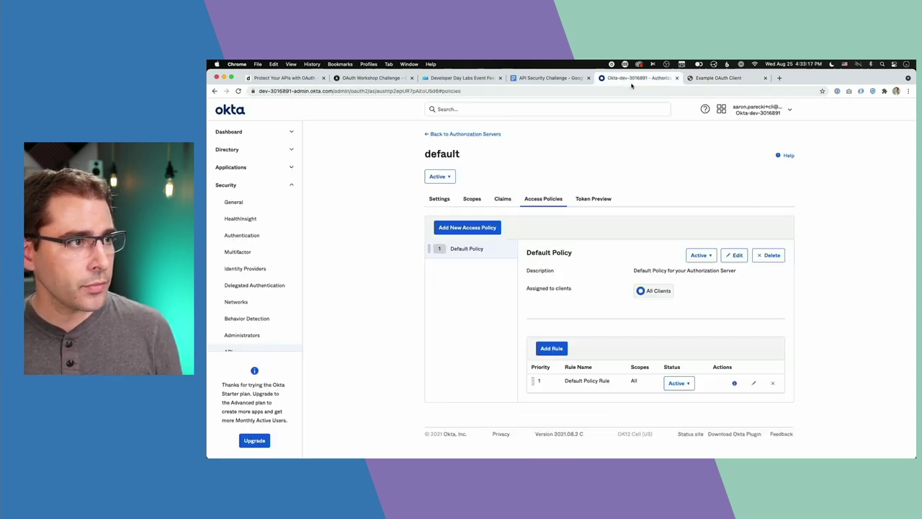
left_click(753, 383)
left_click(564, 344)
left_click(563, 343)
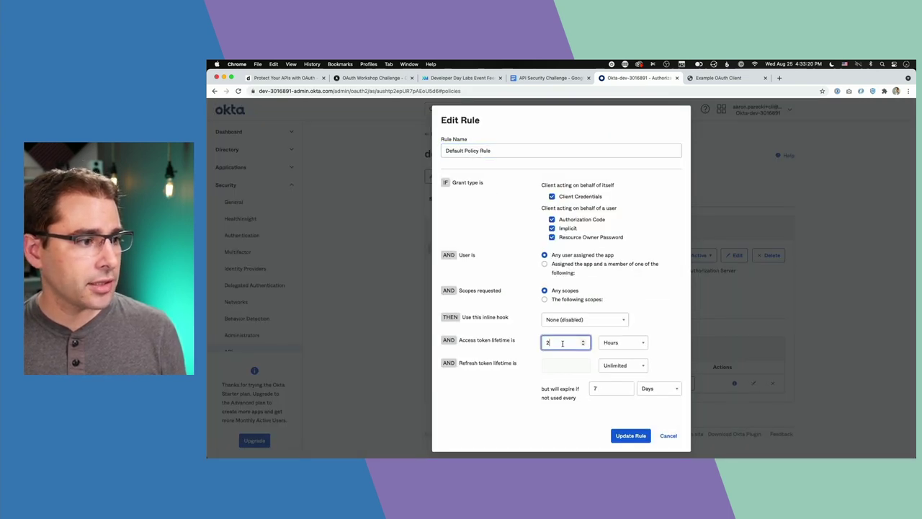
left_click(634, 342)
left_click(621, 385)
Try to update the rule with an access token lifetime of 7 days and read the allowed lifetime range.
left_click(548, 344)
key("BackSpace")
type("7")
left_click(630, 438)
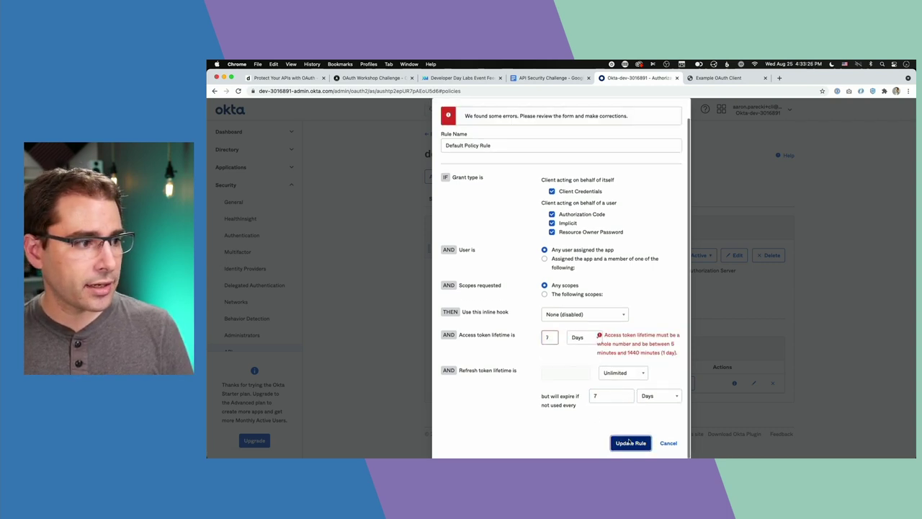
left_click_drag(605, 334, 679, 356)
left_click(680, 356)
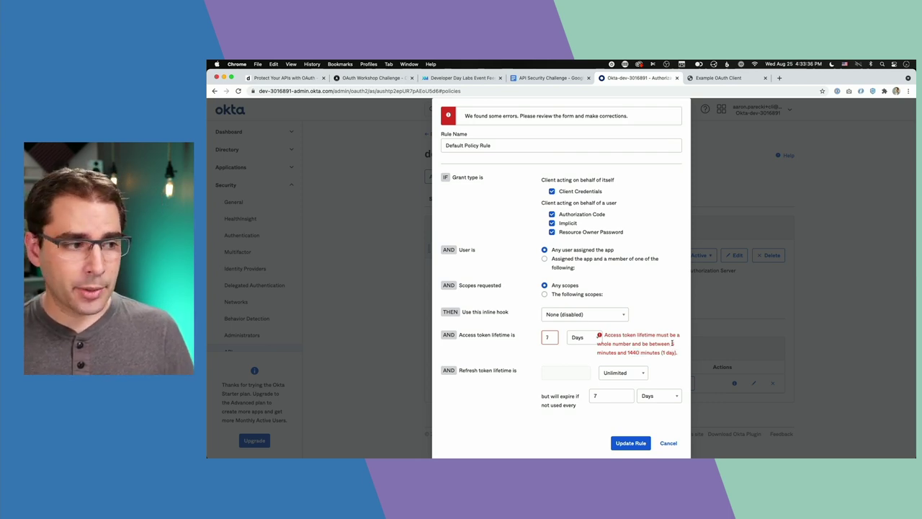
Set the rule's access token lifetime to 1 day and update the rule.
double_click(549, 337)
type("1")
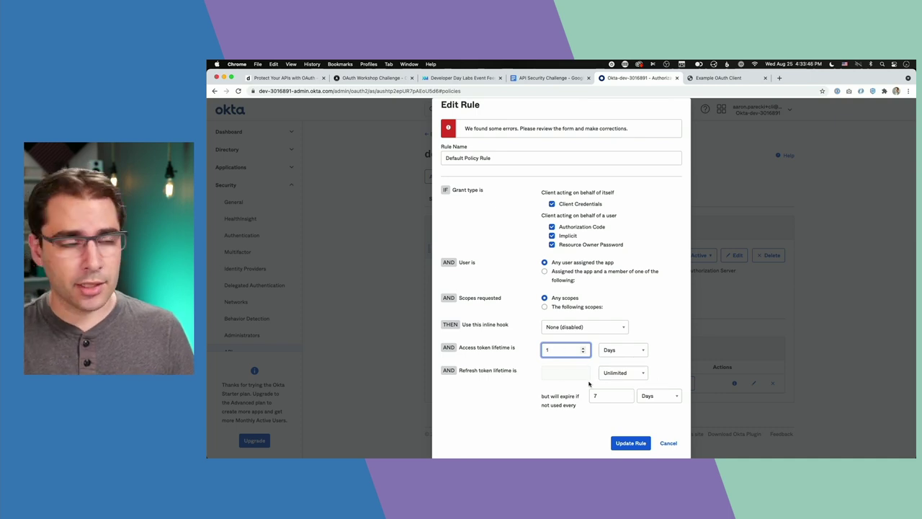
left_click(631, 447)
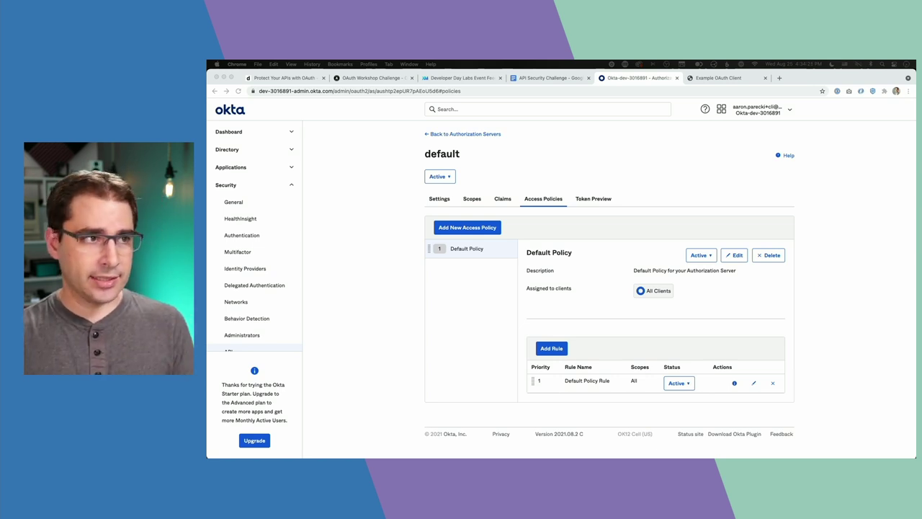
Return to the example OAuth client and review the access token and ID token in the token response.
left_click(702, 79)
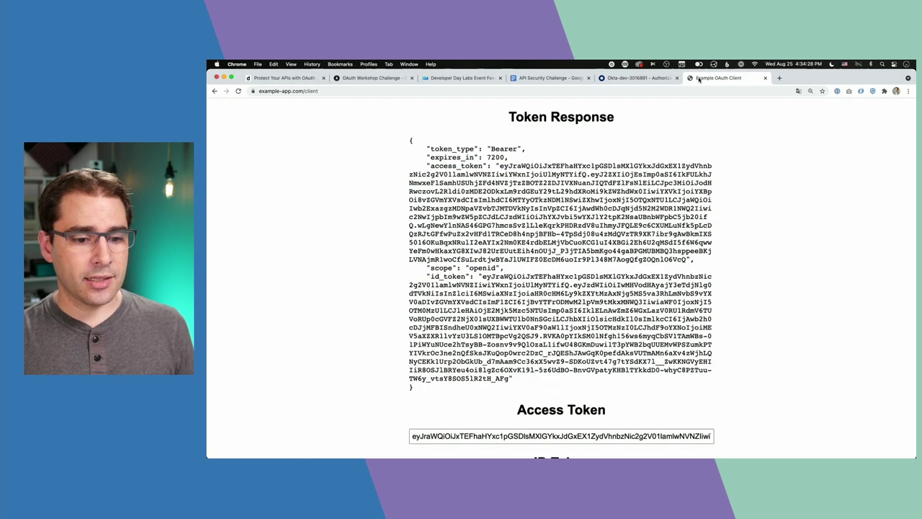
scroll(565, 327, "down", 3)
left_click(584, 353)
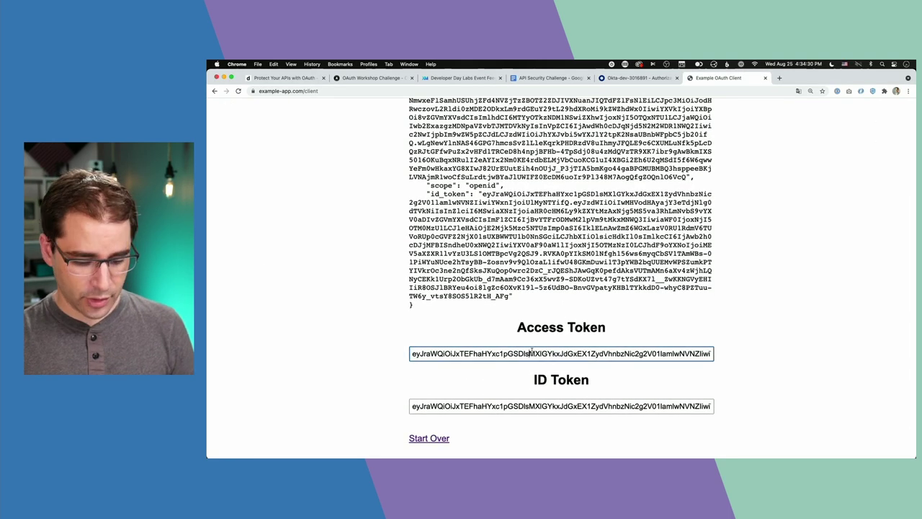
key("super+a")
left_click(772, 360)
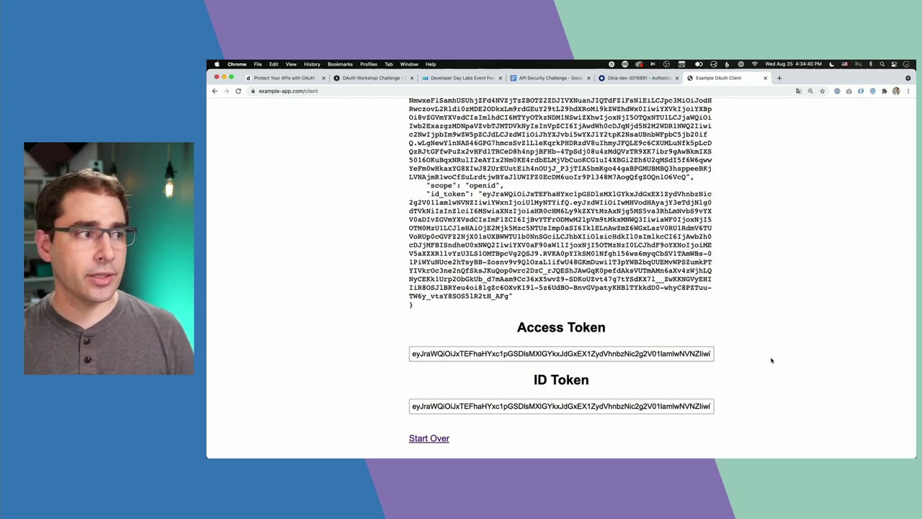
scroll(771, 361, "up", 3)
scroll(771, 360, "down", 4)
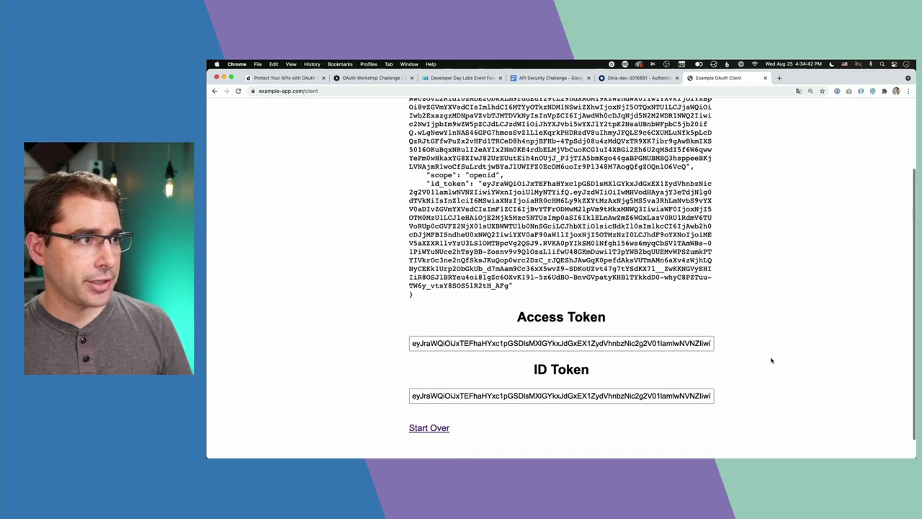
Go back to the OAuth Workshop Challenge and examine the access token's user ID and subject claims.
left_click(371, 78)
scroll(723, 337, "down", 2)
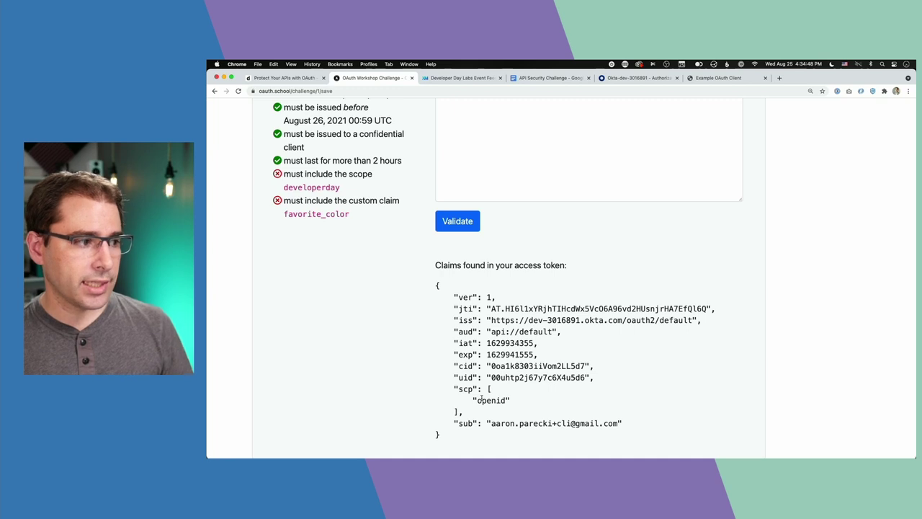
double_click(504, 378)
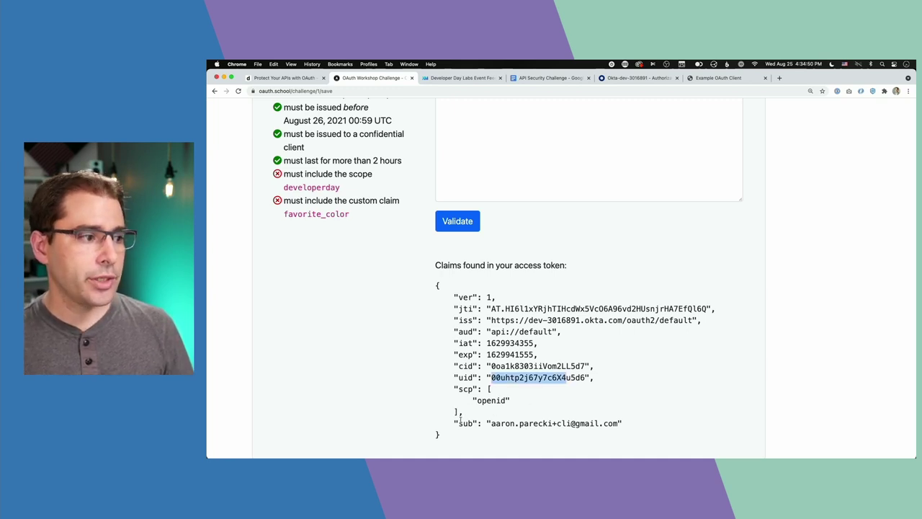
left_click_drag(458, 424, 592, 425)
left_click(596, 424)
left_click_drag(492, 423, 610, 424)
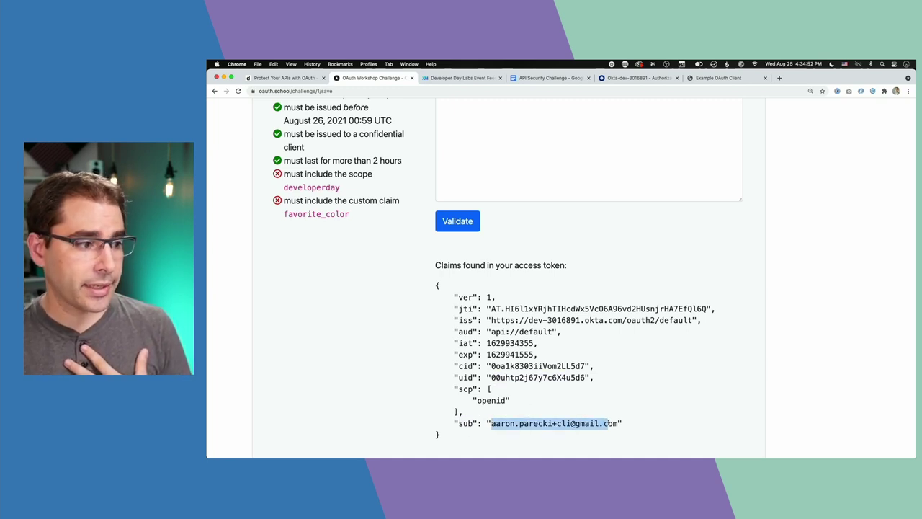
Examine the client ID, user ID and full set of claims found in the access token, and switch to the presentation slides.
left_click(610, 423)
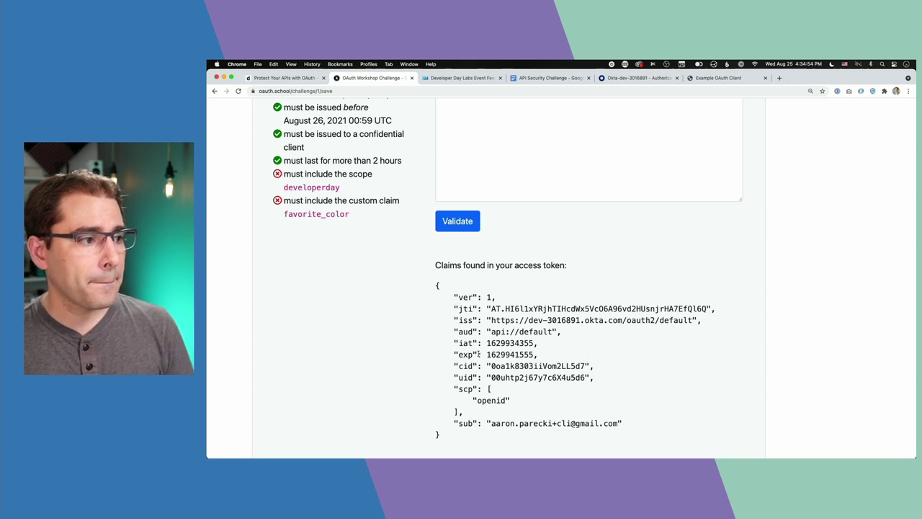
left_click_drag(489, 375, 546, 377)
left_click(573, 366)
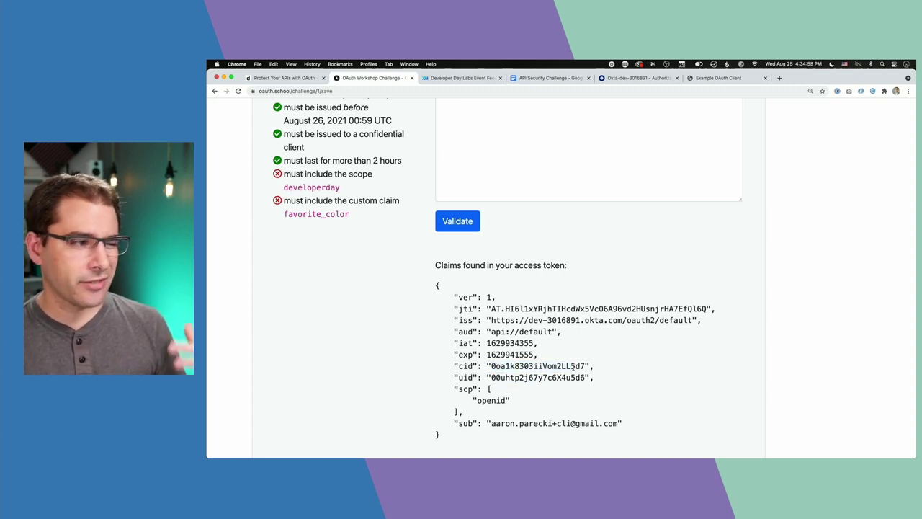
left_click_drag(435, 287, 525, 435)
left_click(526, 423)
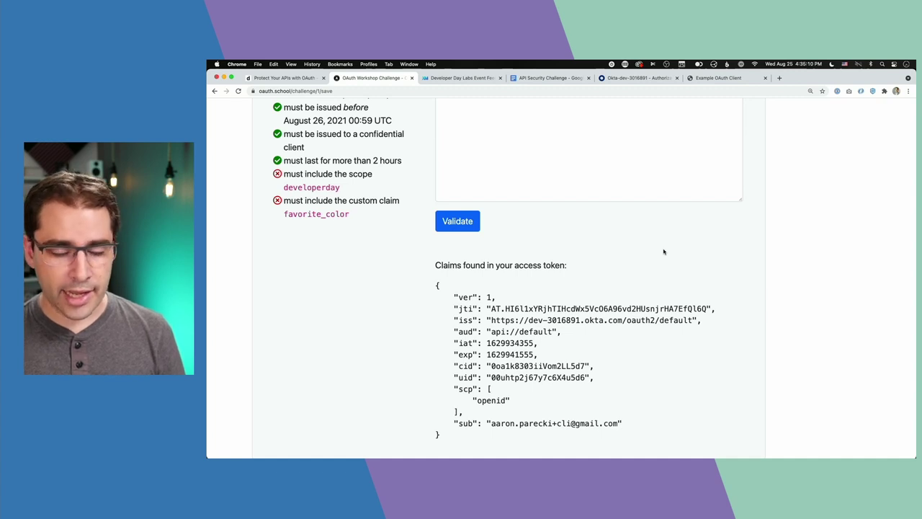
key("super+Tab")
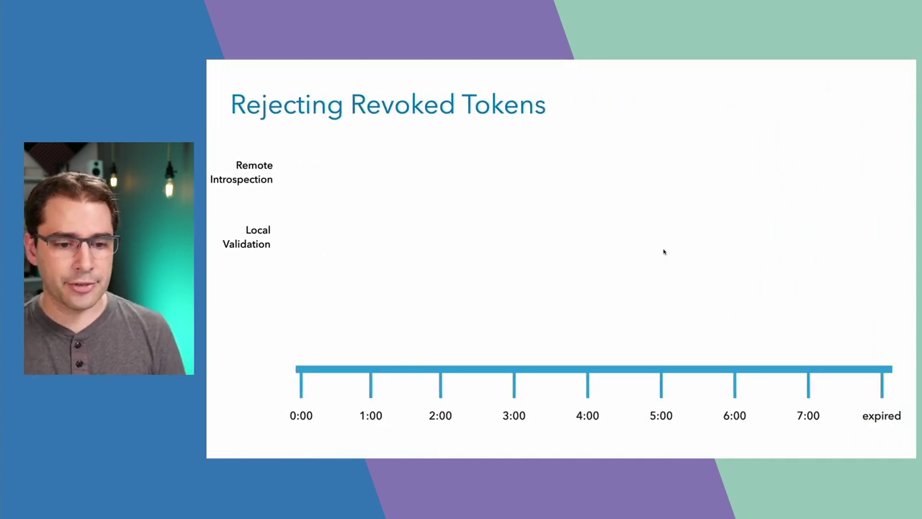
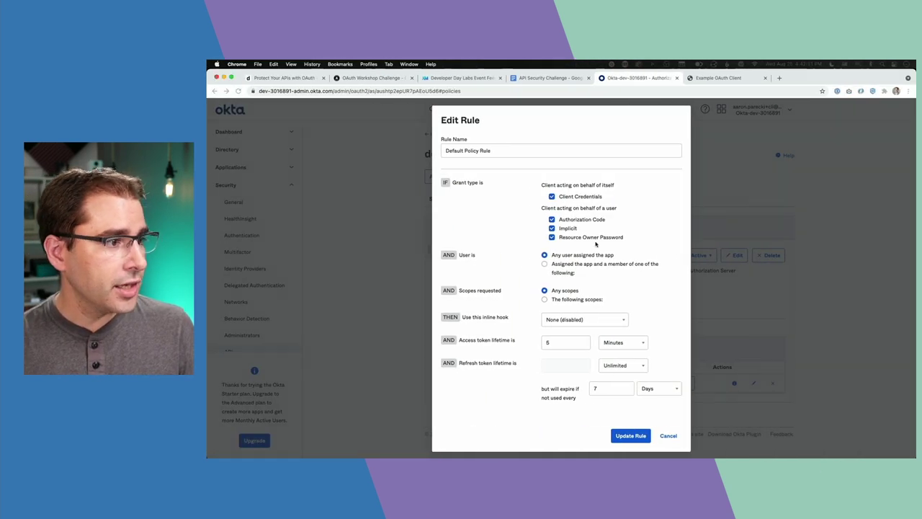
Save the Default Policy Rule with an access token lifetime of 5 minutes.
left_click(630, 435)
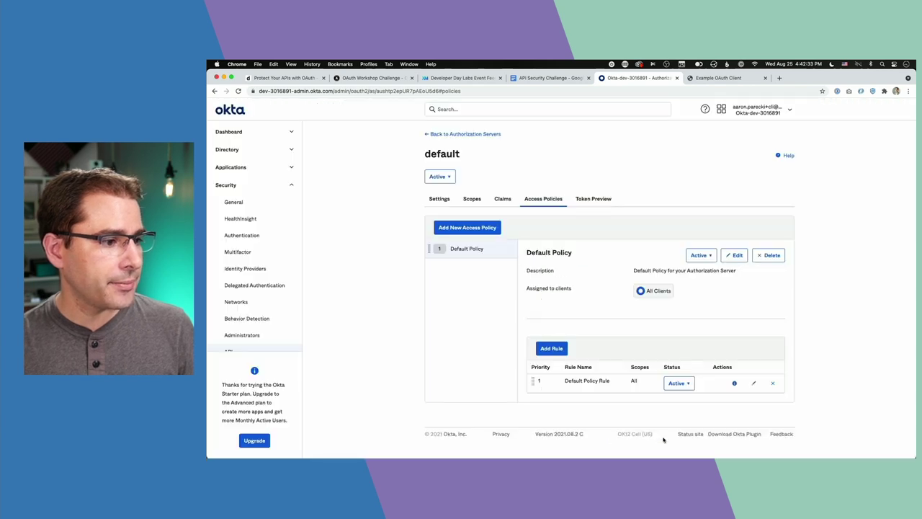
Draft a new rule in the Default Policy that applies only when the checkout scope is requested.
left_click(551, 349)
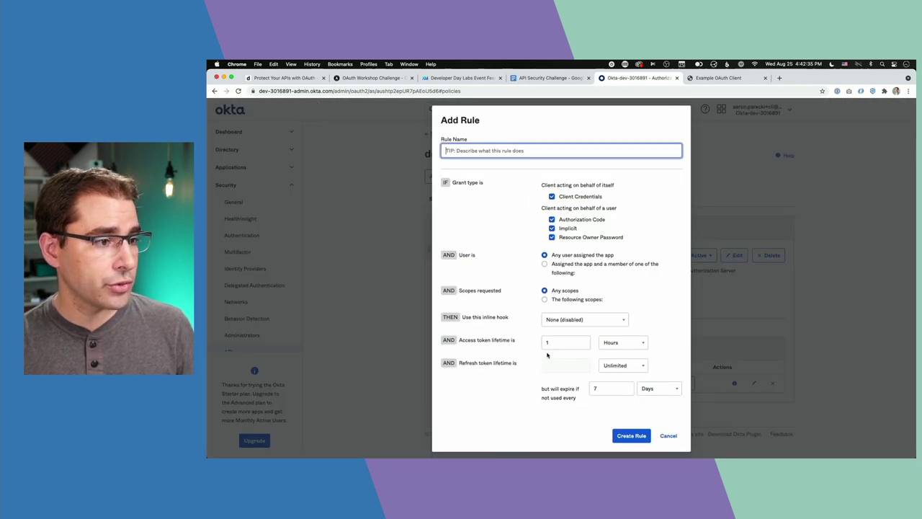
left_click(563, 300)
left_click(561, 311)
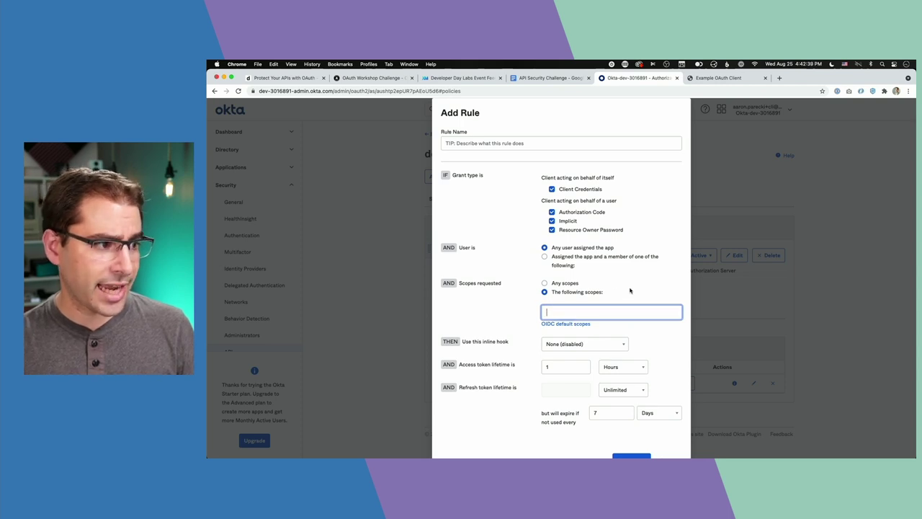
type("checkout")
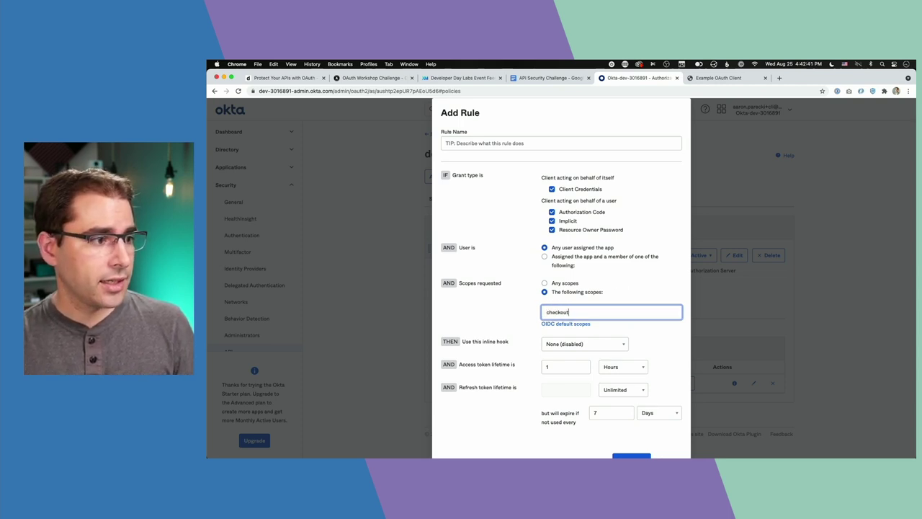
left_click(529, 310)
left_click(577, 310)
type("checkout")
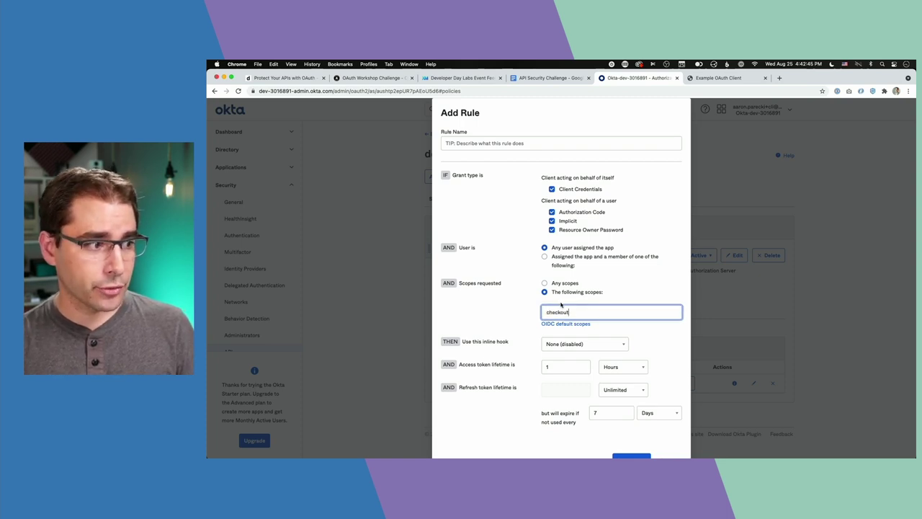
Set the draft rule's refresh token lifetime and unused-token expiry to 1 hour each, and discard the rule.
left_click(618, 389)
left_click(612, 420)
left_click(556, 388)
type("1")
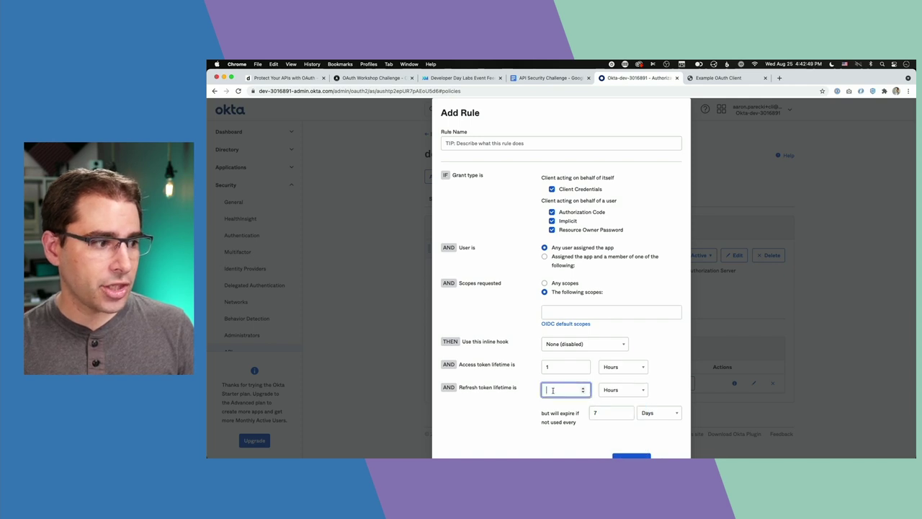
left_click(682, 374)
double_click(614, 405)
type("1")
left_click(659, 413)
left_click(648, 441)
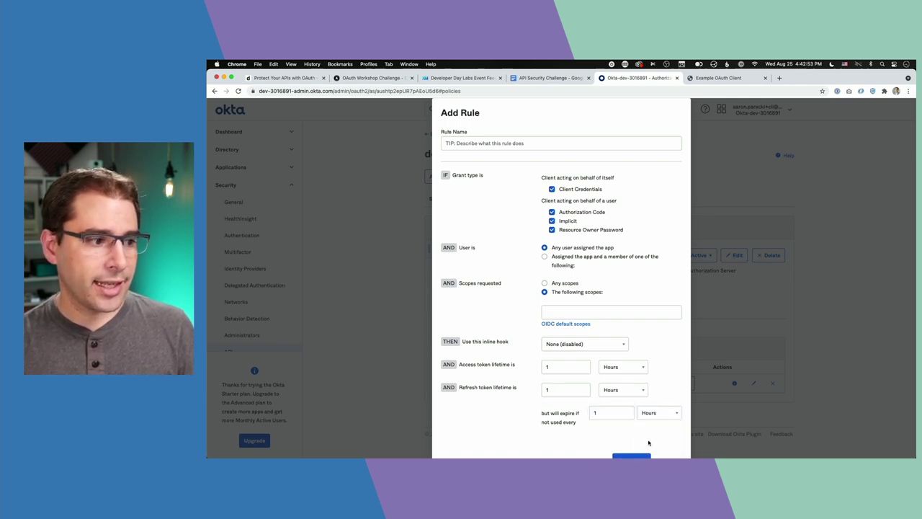
scroll(668, 389, "down", 1)
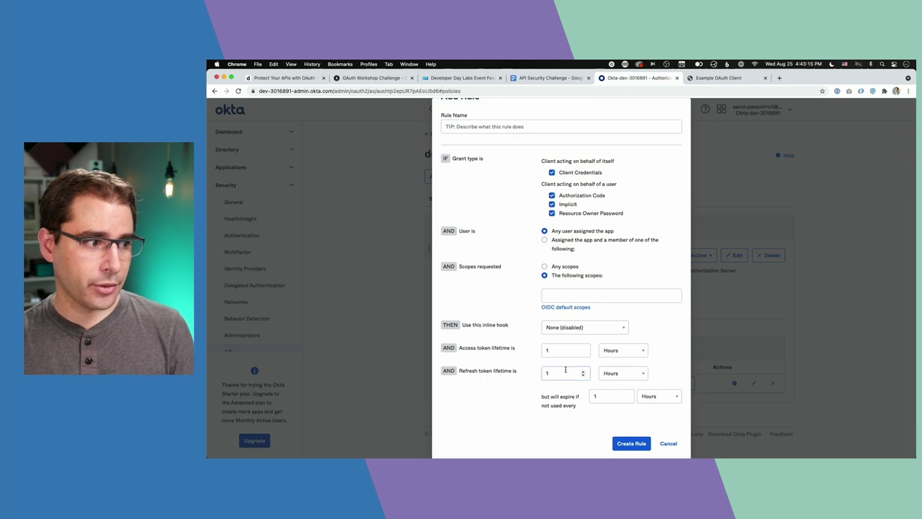
left_click(669, 443)
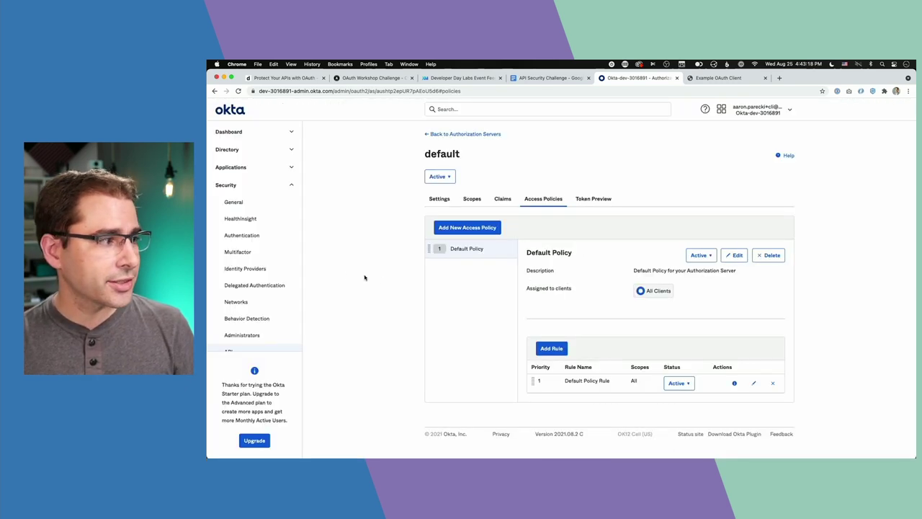
Read the Add a Custom Scope instructions in the API Security Challenge document.
left_click(551, 78)
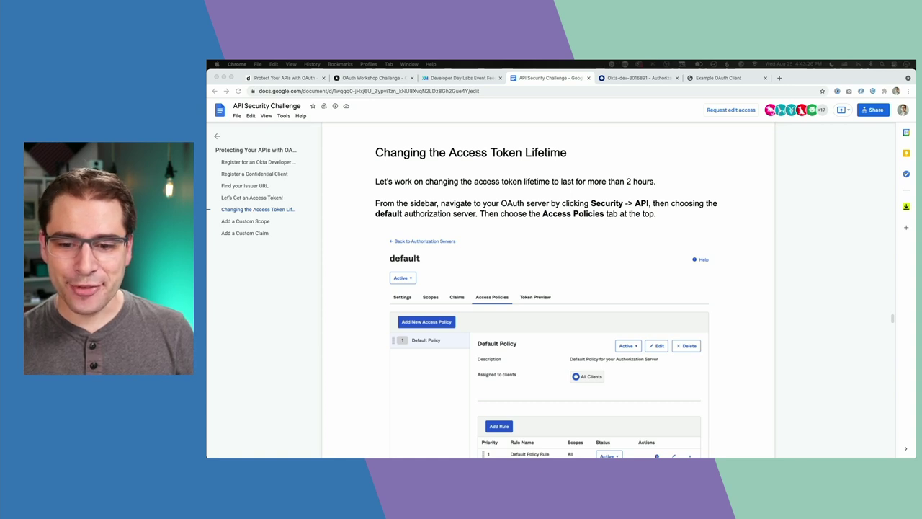
left_click(750, 219)
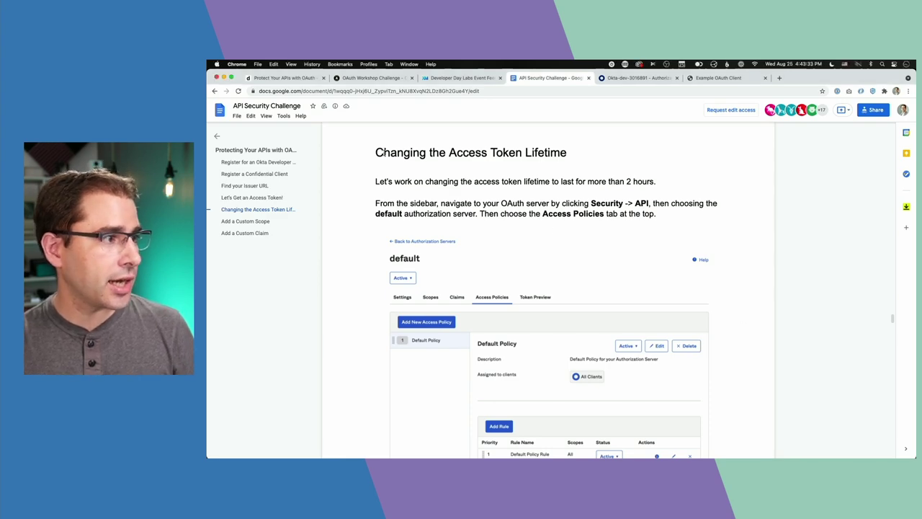
scroll(747, 345, "down", 10)
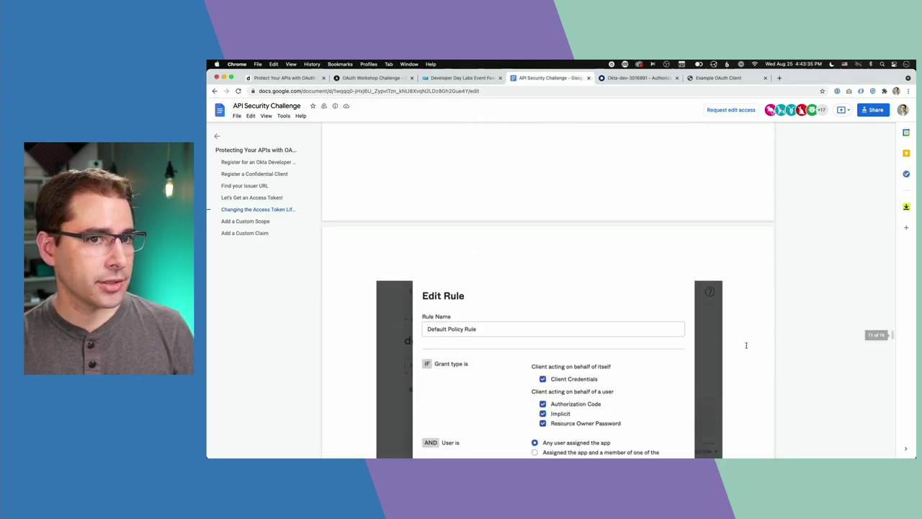
scroll(746, 345, "down", 15)
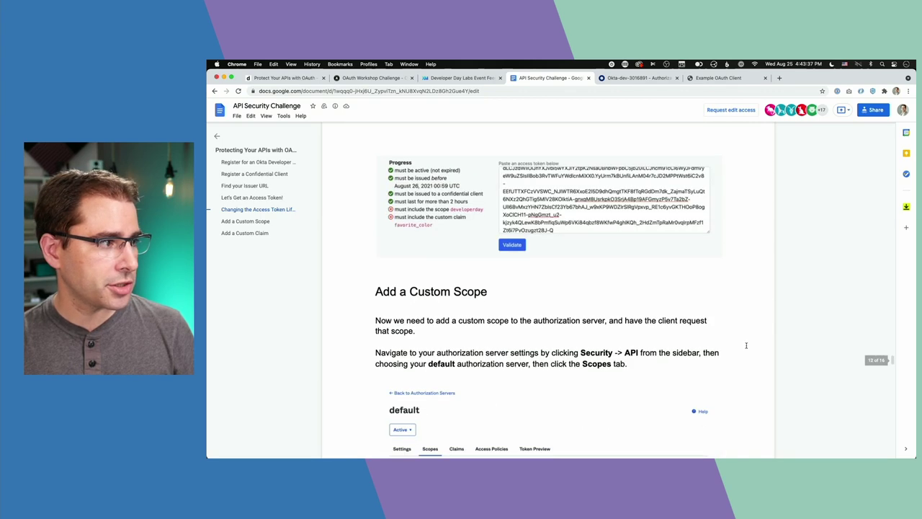
scroll(746, 345, "down", 5)
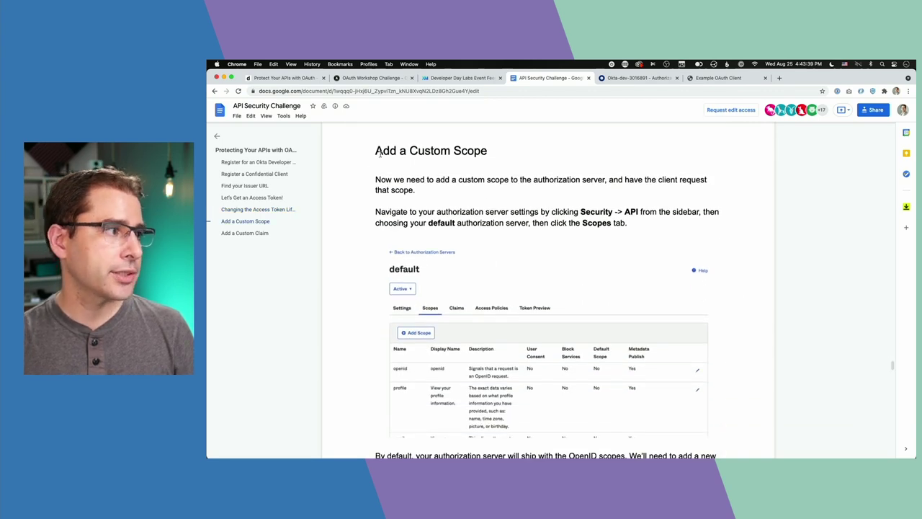
scroll(729, 222, "down", 1)
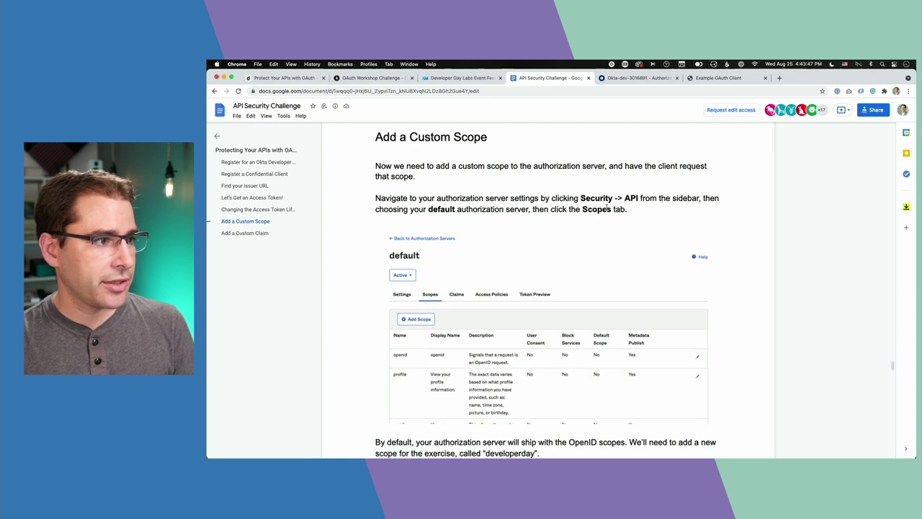
Create a scope named developerday on the Okta default authorization server, leaving its optional fields empty and options unchecked.
key("ctrl+Tab")
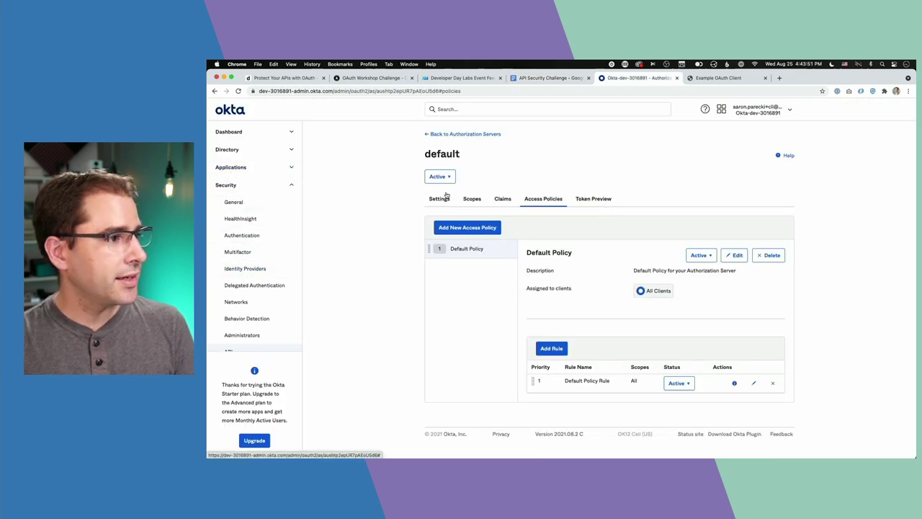
left_click(472, 200)
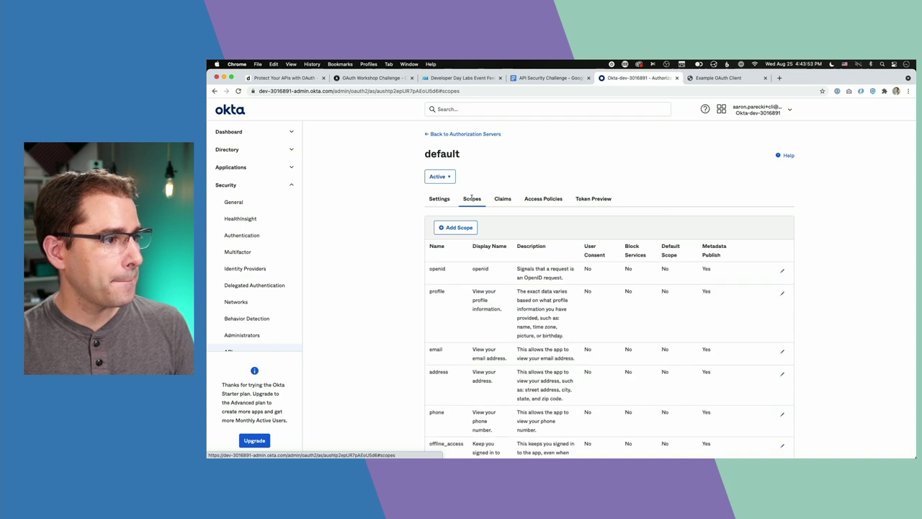
left_click(470, 227)
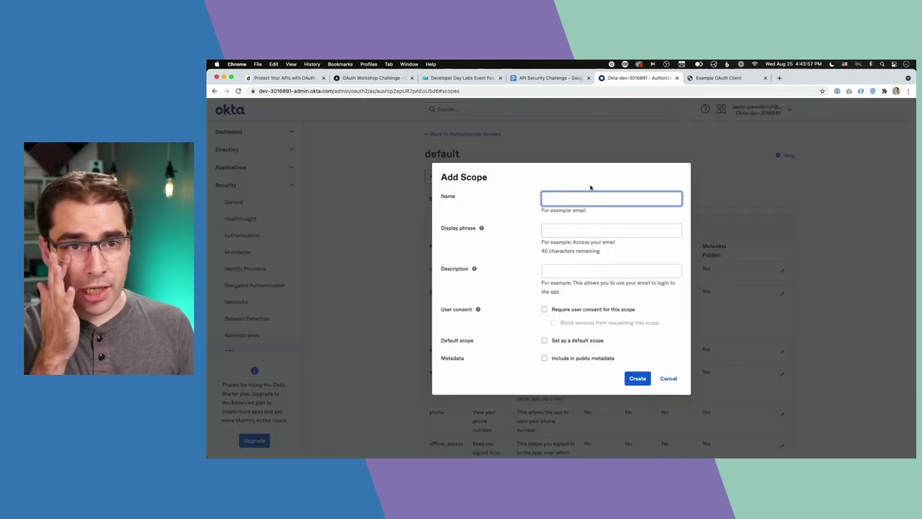
type("developerday")
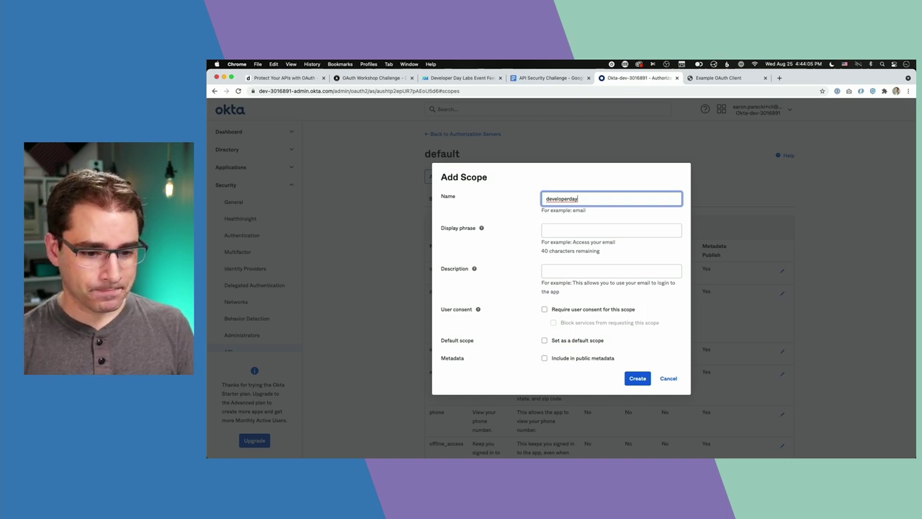
left_click(610, 229)
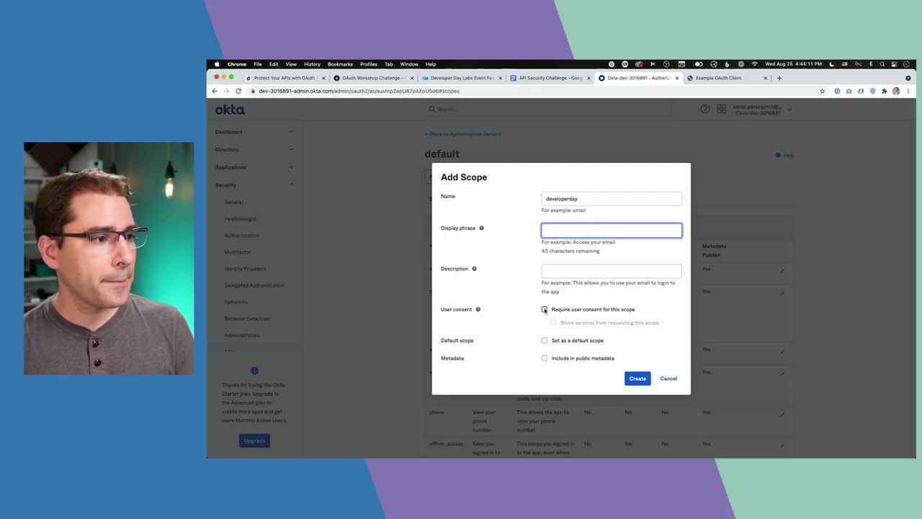
left_click(572, 271)
left_click(520, 253)
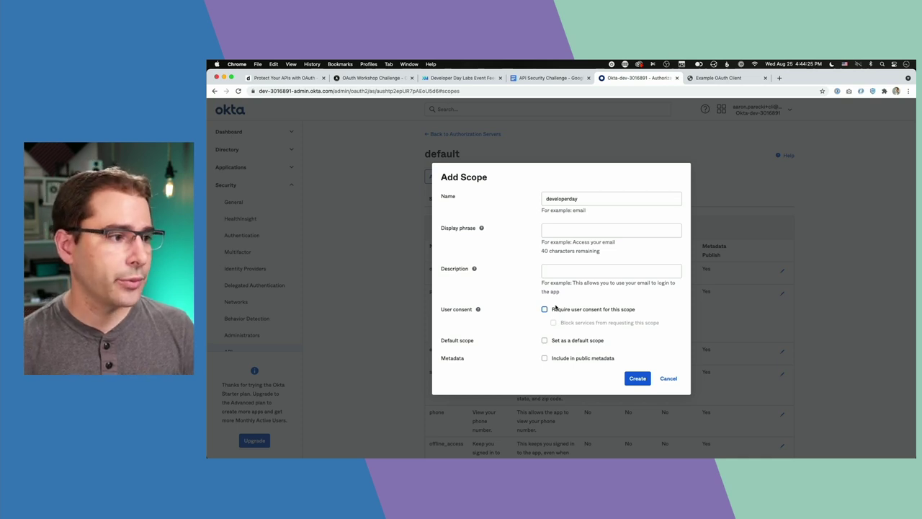
left_click(572, 232)
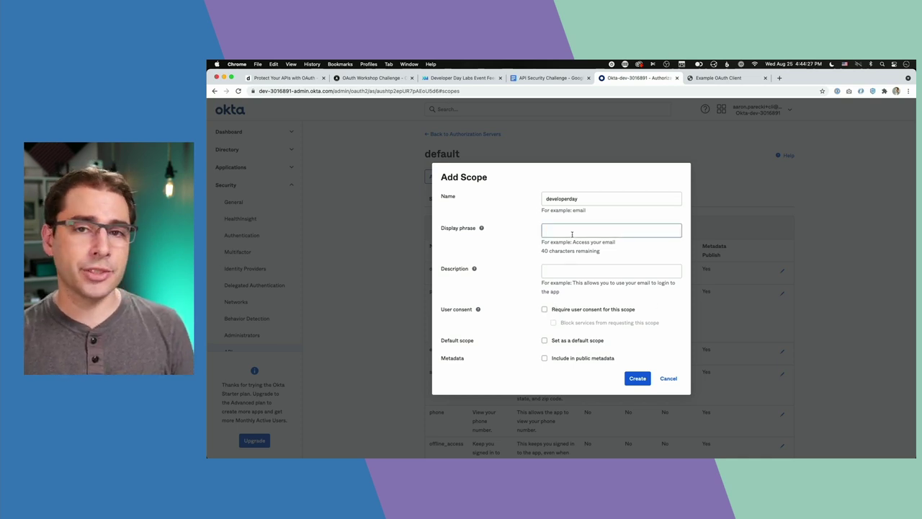
left_click(545, 340)
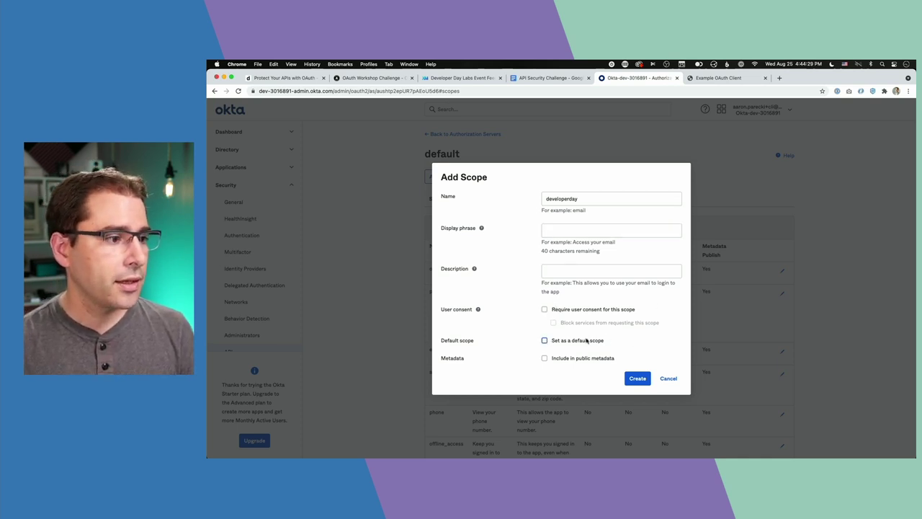
left_click(613, 341)
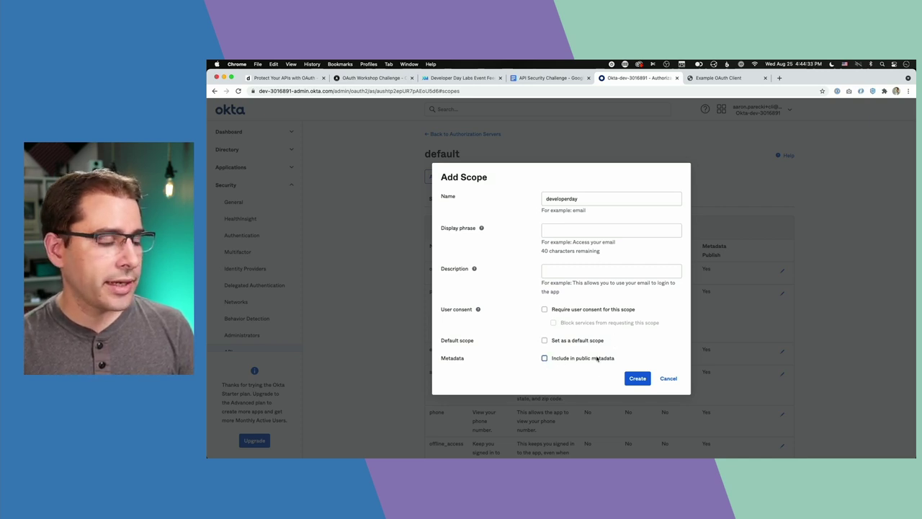
left_click(570, 197)
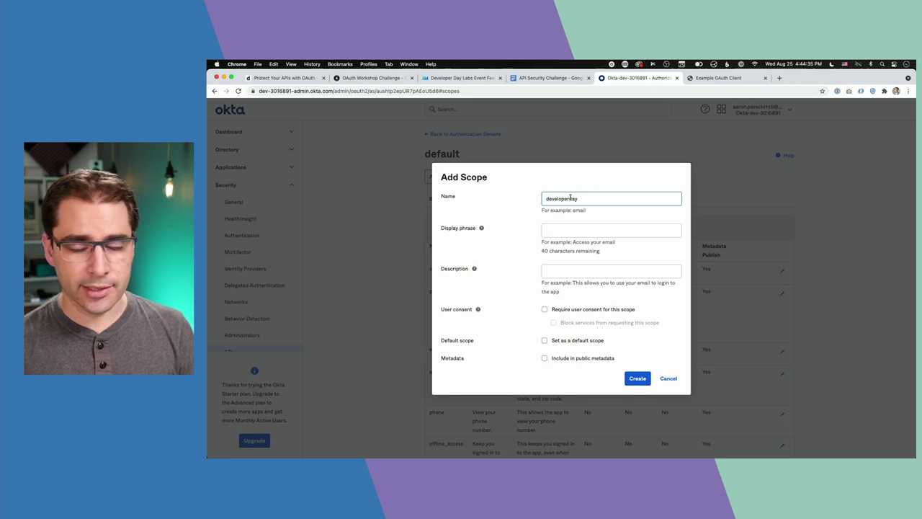
left_click(639, 380)
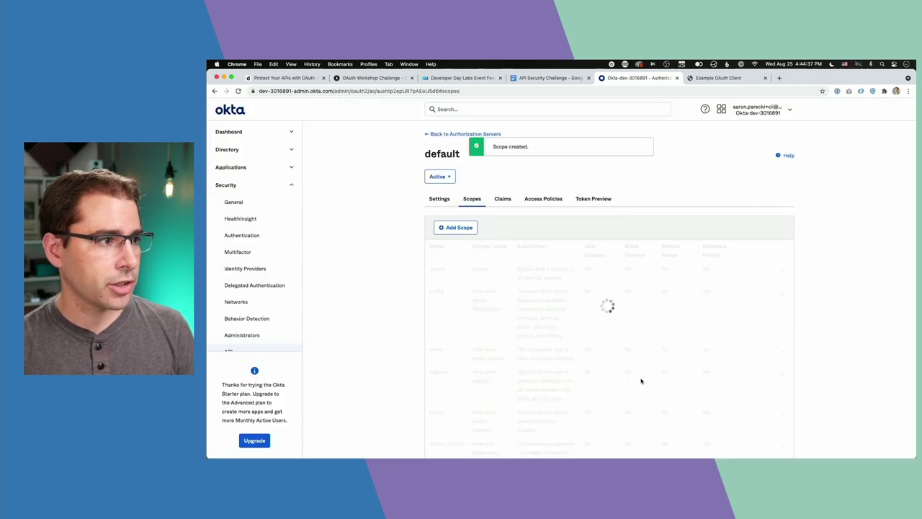
Copy the developerday scope name, start over in the example OAuth client and request the scopes openid developerday.
double_click(442, 268)
key("super+c")
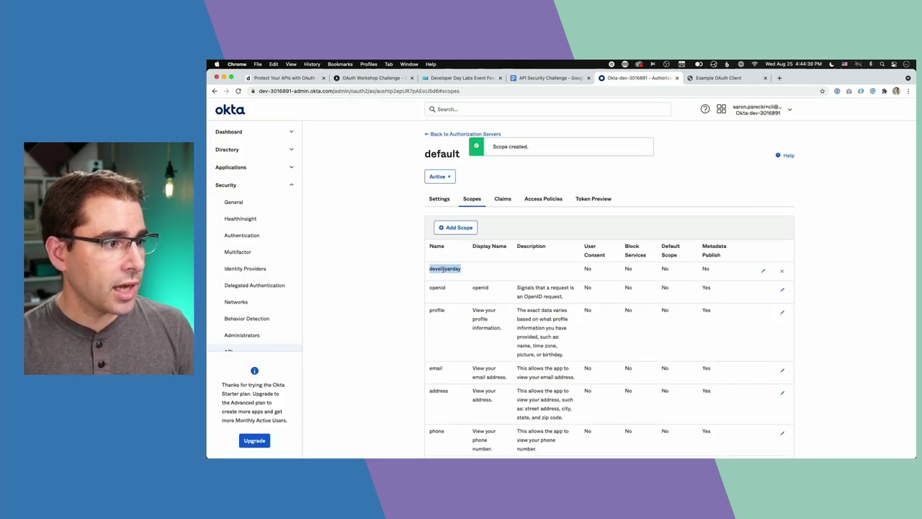
left_click(718, 78)
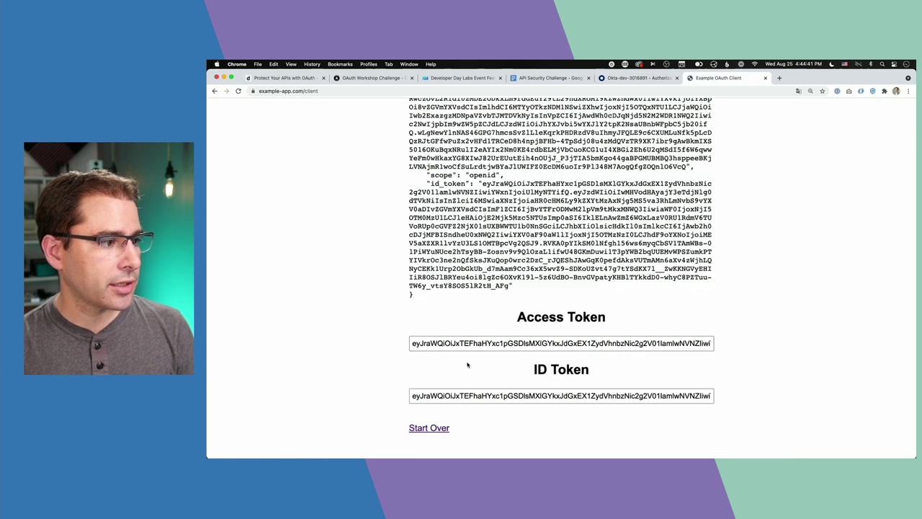
left_click(430, 428)
left_click(447, 241)
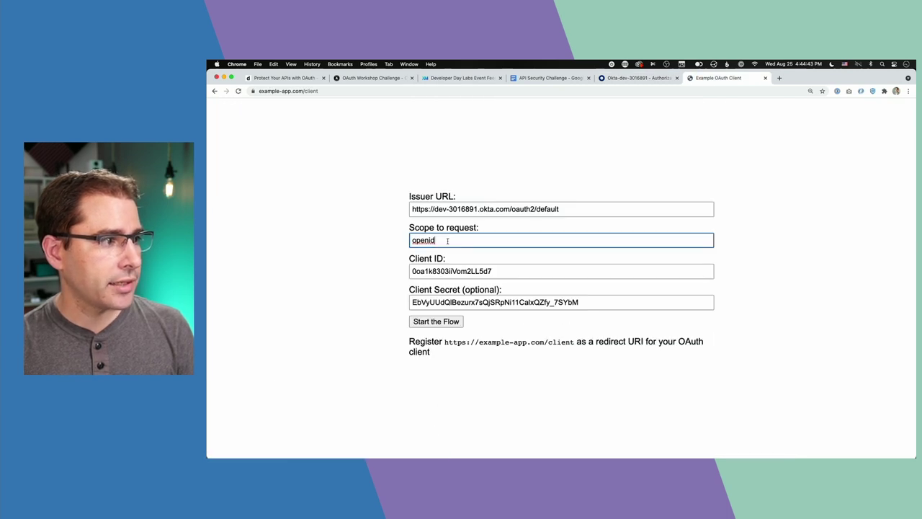
key("super+v")
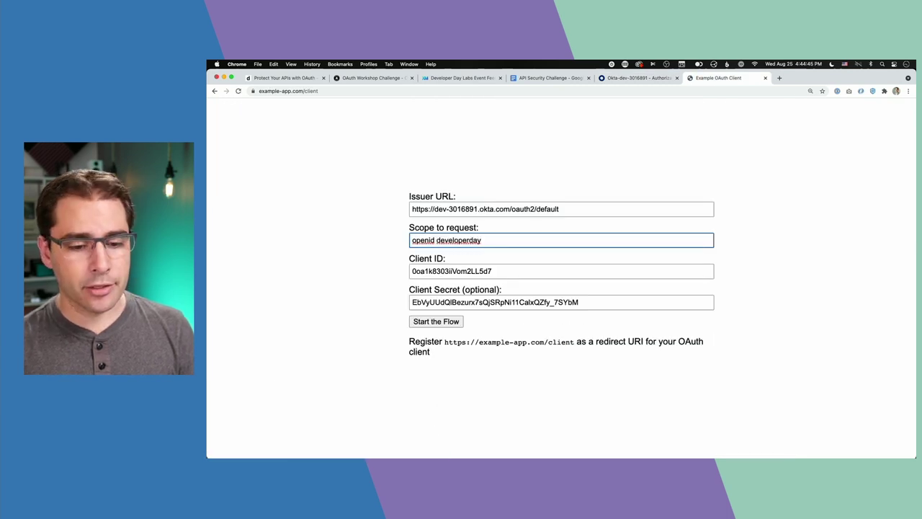
Run the authorization flow for the openid and developerday scopes and exchange the returned authorization code for tokens.
left_click(377, 253)
left_click(436, 321)
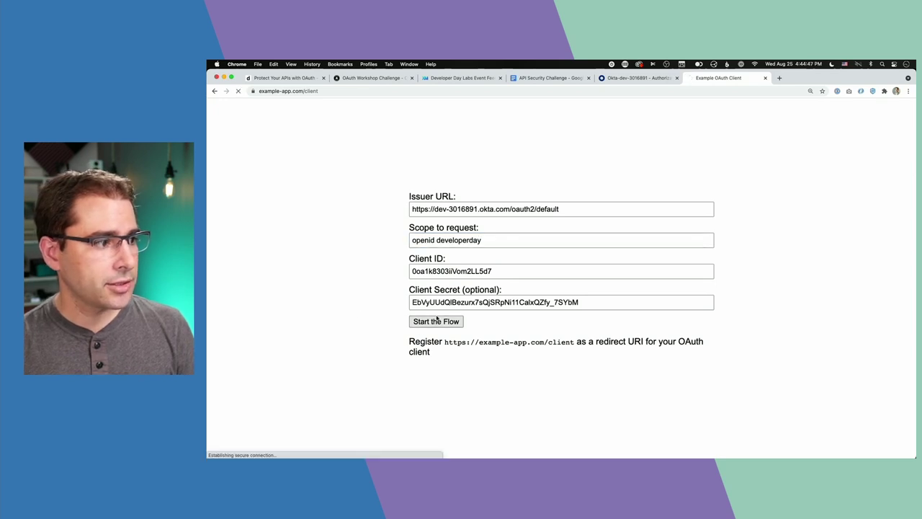
left_click_drag(452, 299, 543, 299)
left_click(545, 299)
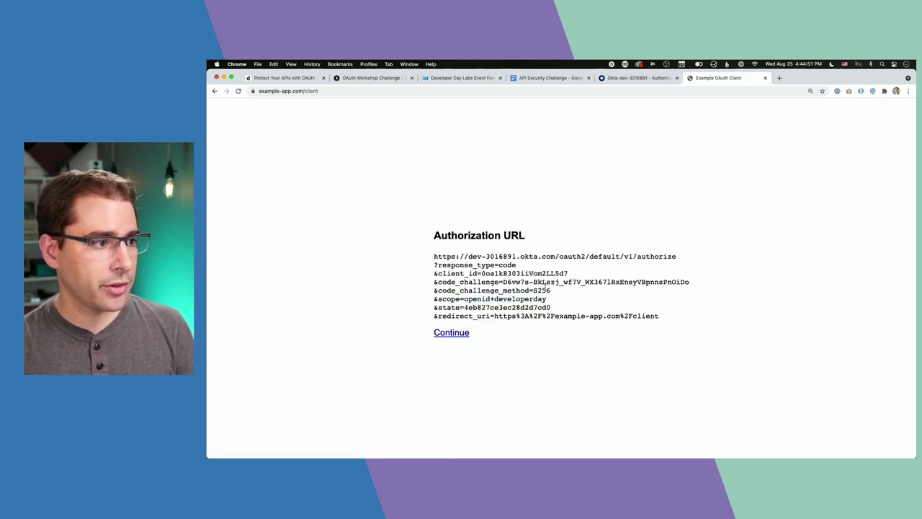
left_click(451, 333)
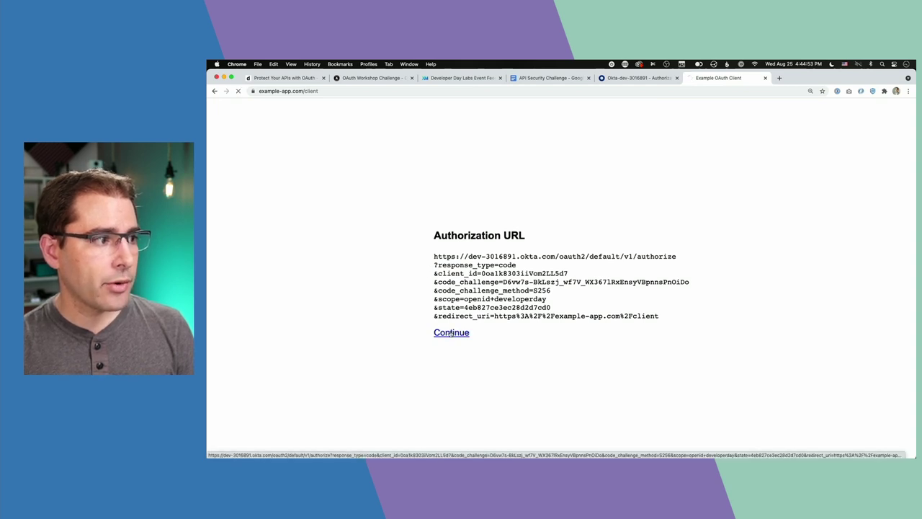
left_click(547, 366)
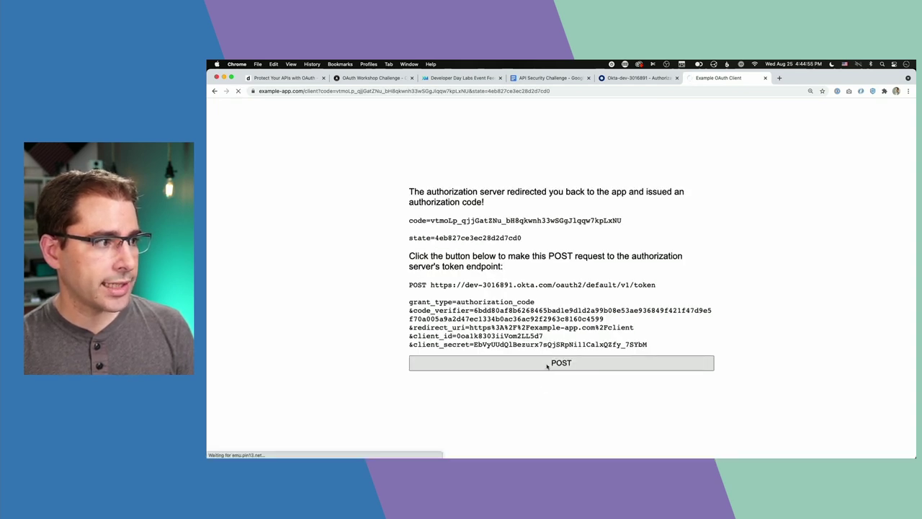
Copy the issued access token into the OAuth Workshop Challenge's access token field and validate it.
left_click(565, 444)
key("super+a")
key("super+c")
left_click(371, 77)
left_click(545, 203)
key("super+v")
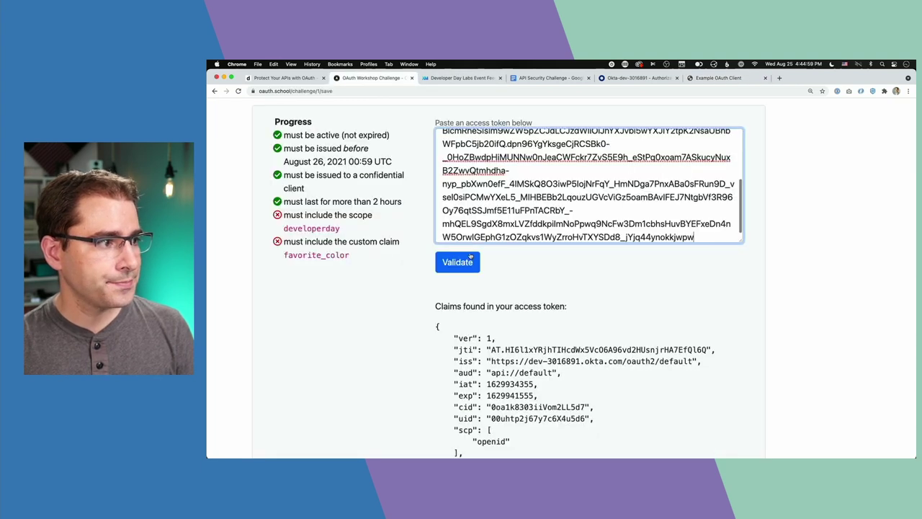
left_click(469, 261)
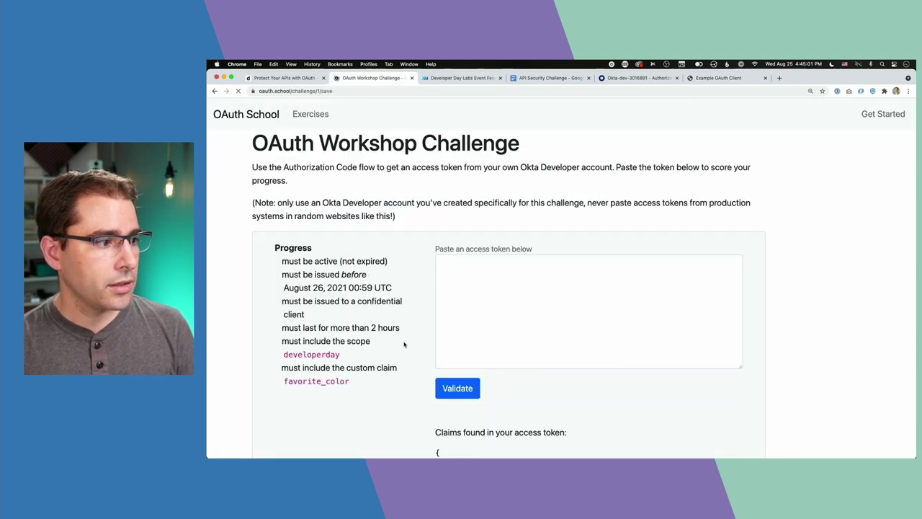
Examine the challenge progress and the decoded access token's scp, iat and exp claims.
scroll(406, 341, "down", 1)
left_click_drag(284, 321, 338, 320)
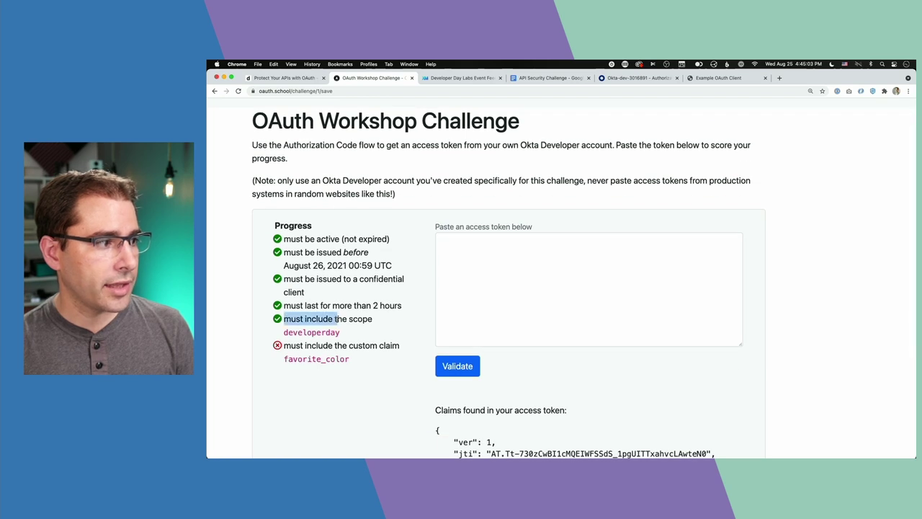
scroll(338, 322, "down", 5)
left_click(338, 321)
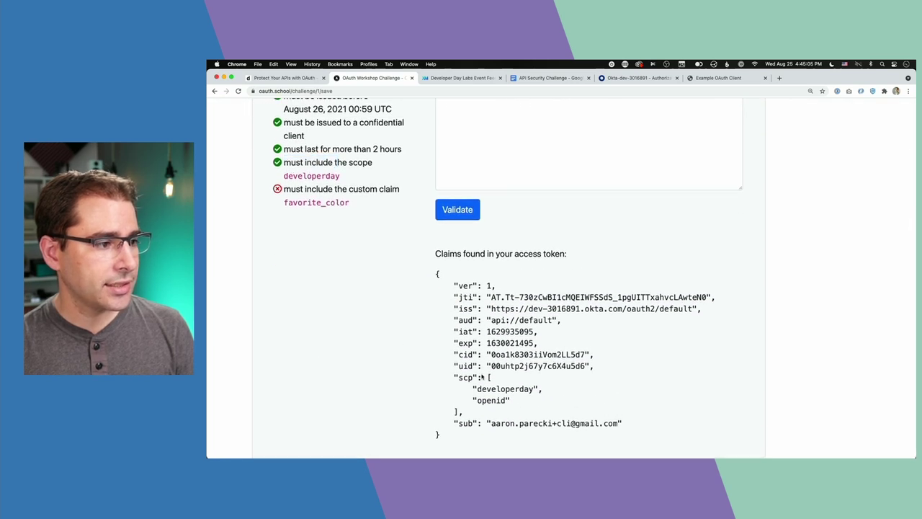
left_click_drag(453, 377, 487, 411)
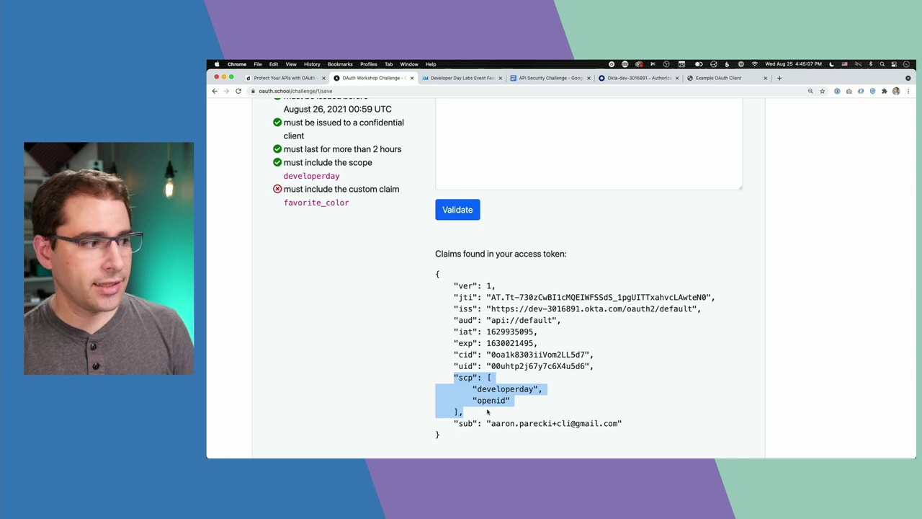
left_click(487, 411)
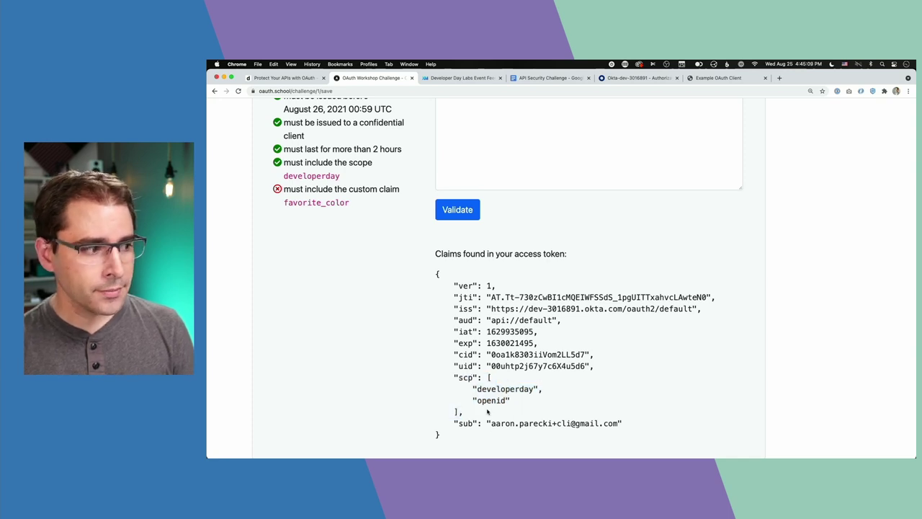
left_click_drag(469, 414, 435, 375)
left_click(435, 375)
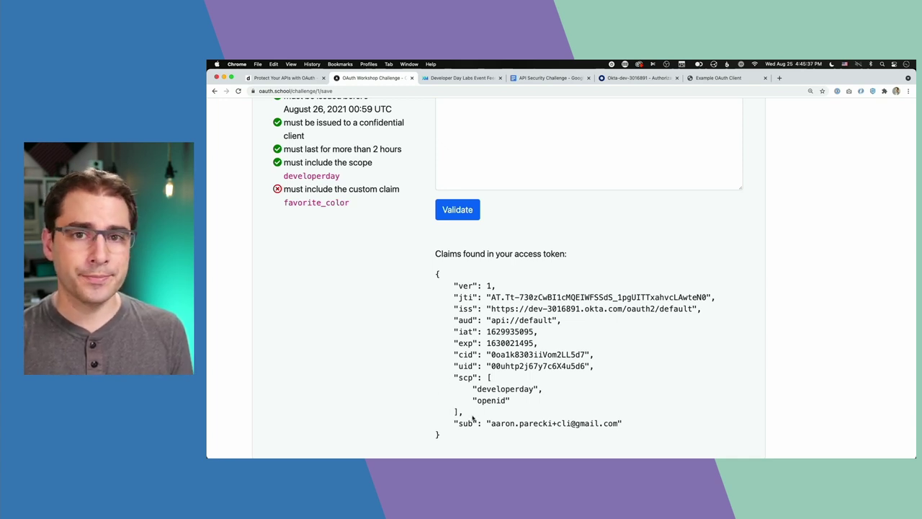
left_click_drag(464, 413, 433, 375)
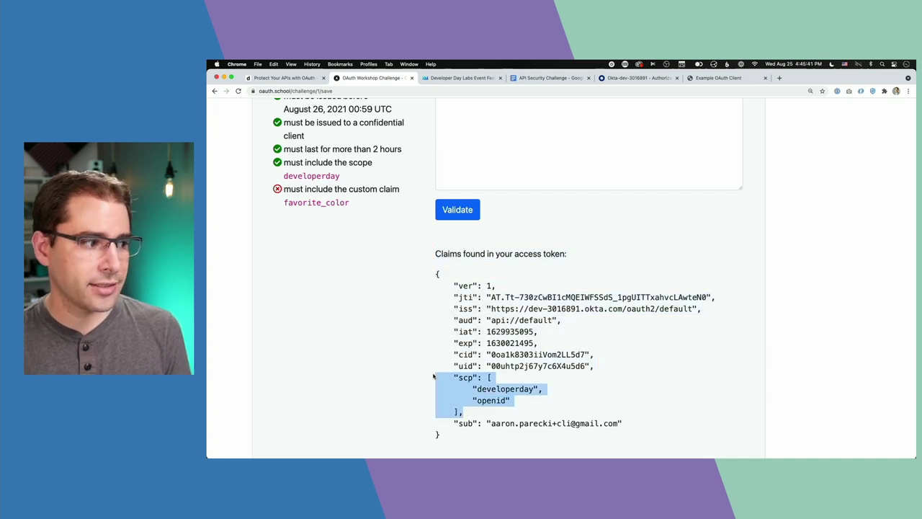
left_click(508, 384)
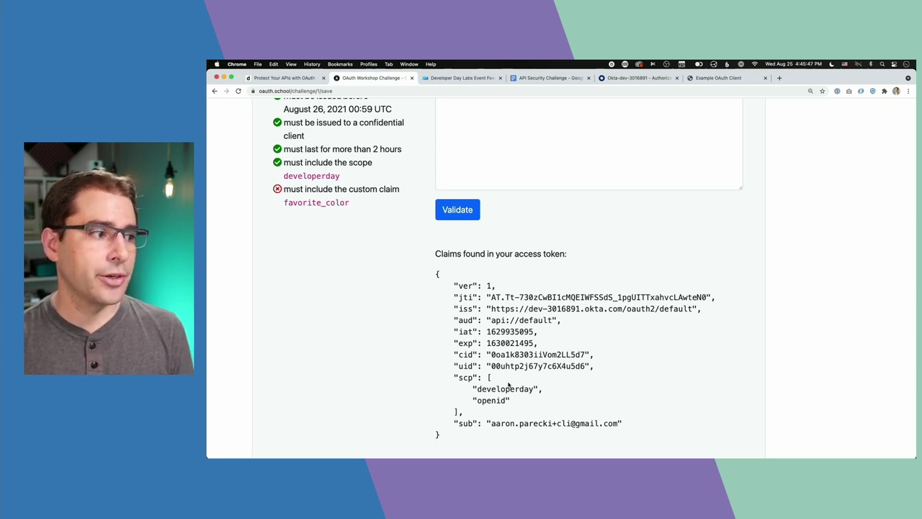
left_click_drag(487, 332, 533, 332)
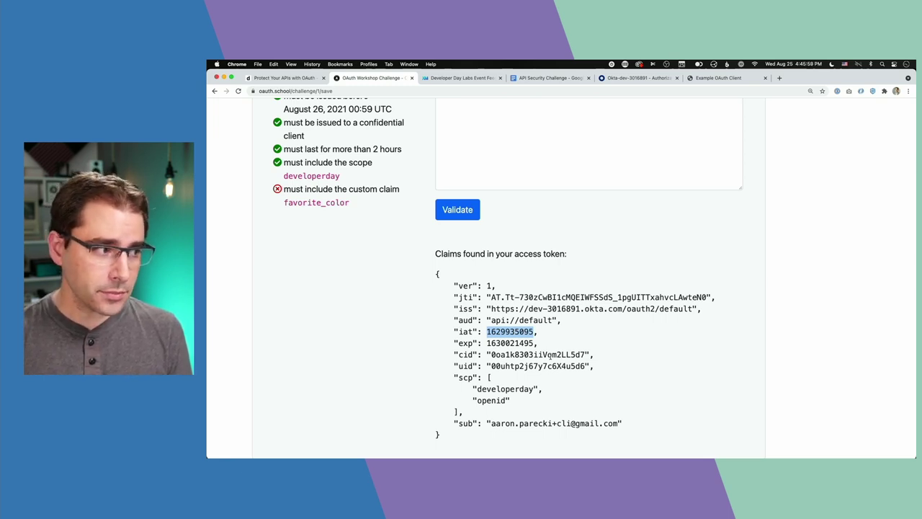
left_click(466, 343)
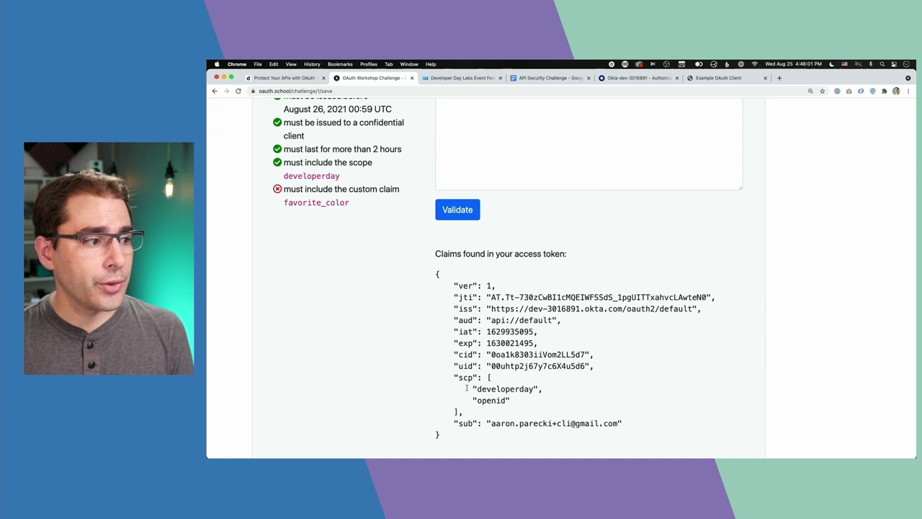
left_click_drag(467, 387, 526, 389)
left_click(456, 425)
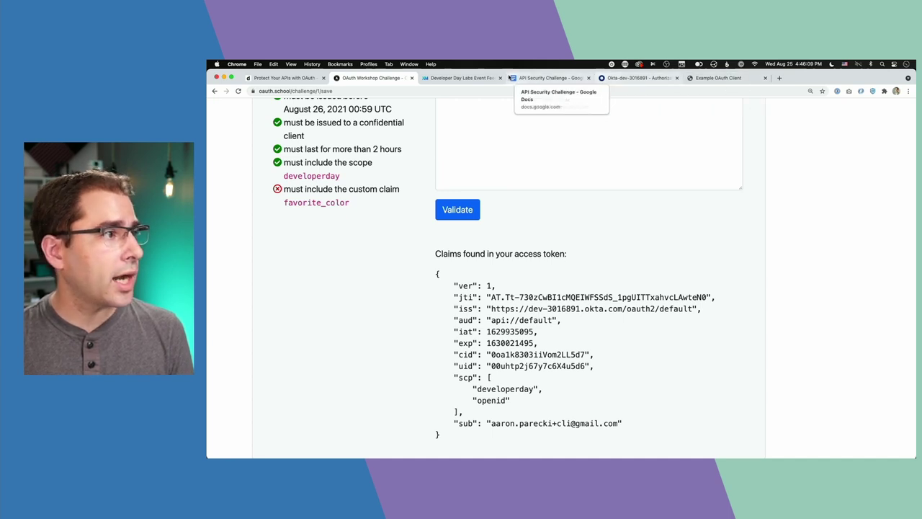
scroll(277, 307, "up", 3)
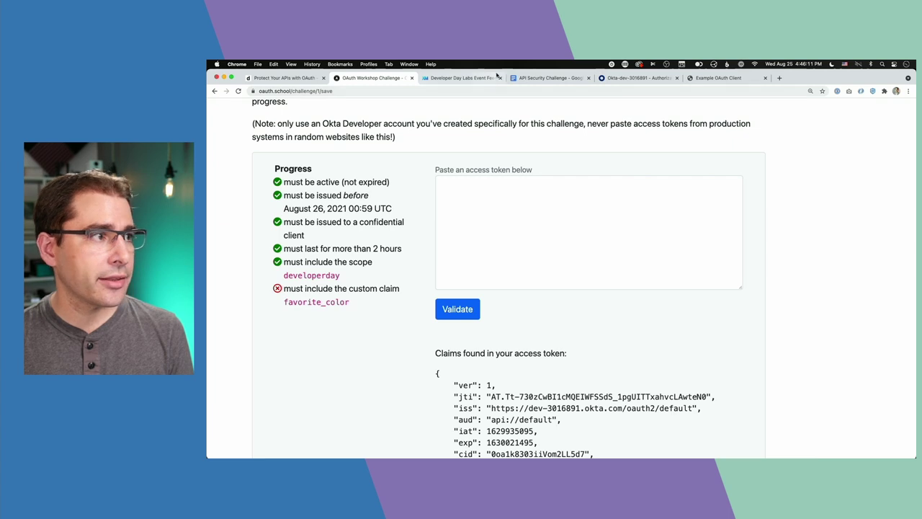
Start a new rule in the Okta default server's Default Policy, named Limit token lifetime for developerday scope.
left_click(629, 77)
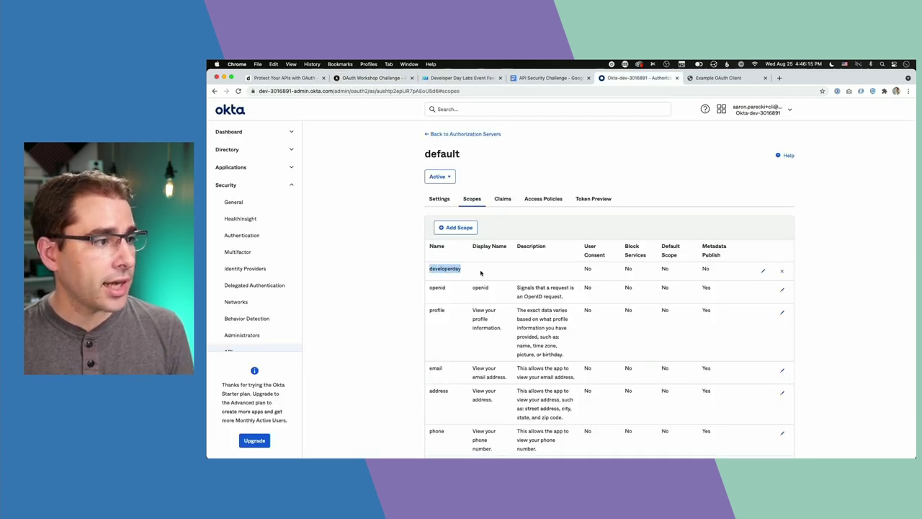
left_click(551, 202)
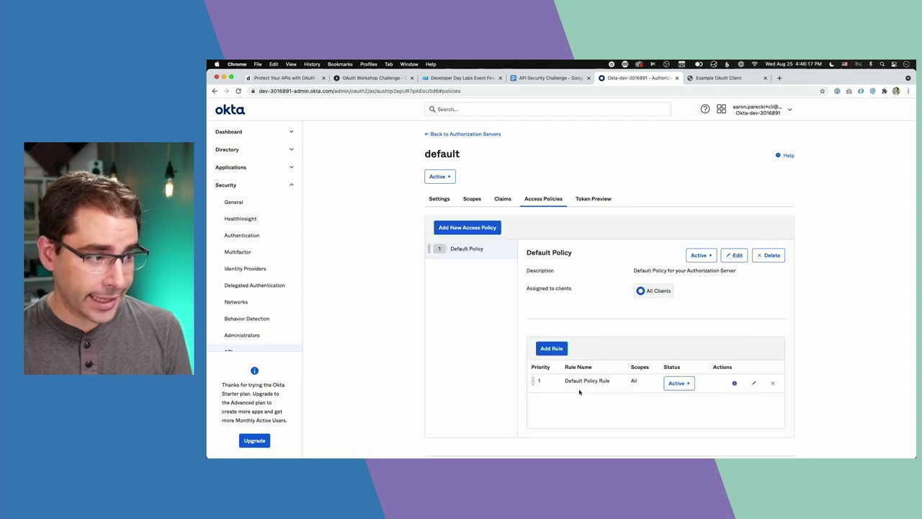
left_click(551, 347)
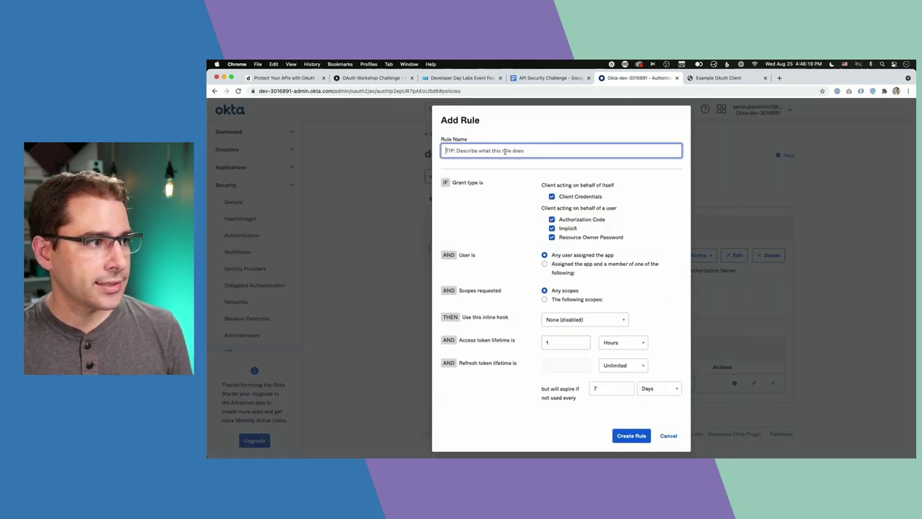
type("Limit token lifetime for developerday scope")
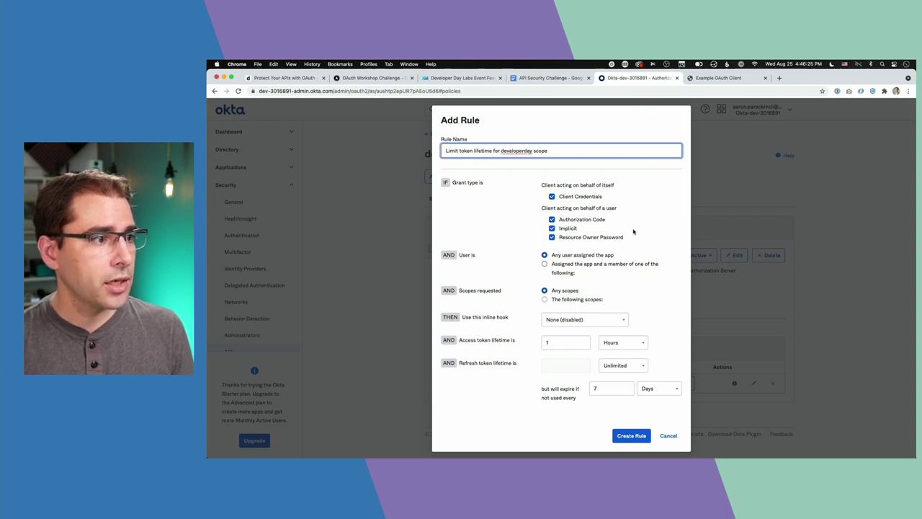
Restrict the rule to specific requested scopes, removing all the preset OIDC scopes and adding only developerday.
left_click(544, 299)
left_click(566, 324)
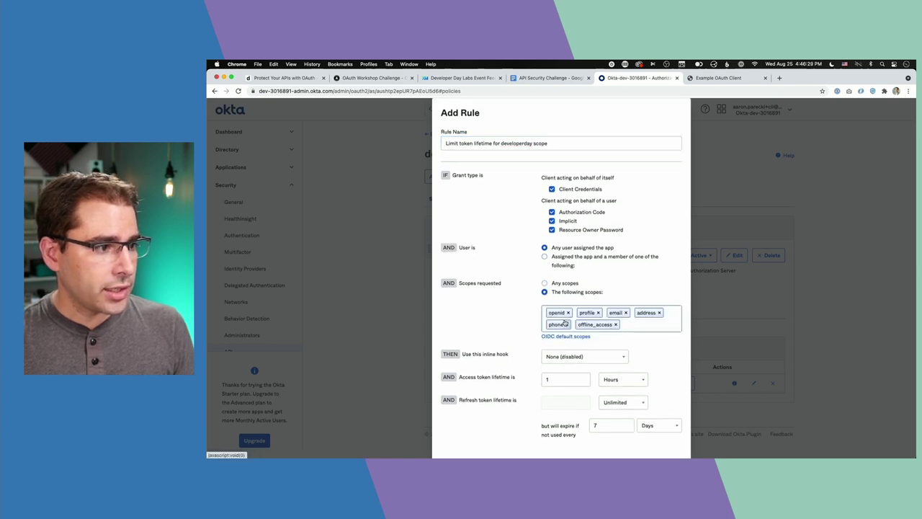
left_click(616, 324)
left_click(568, 325)
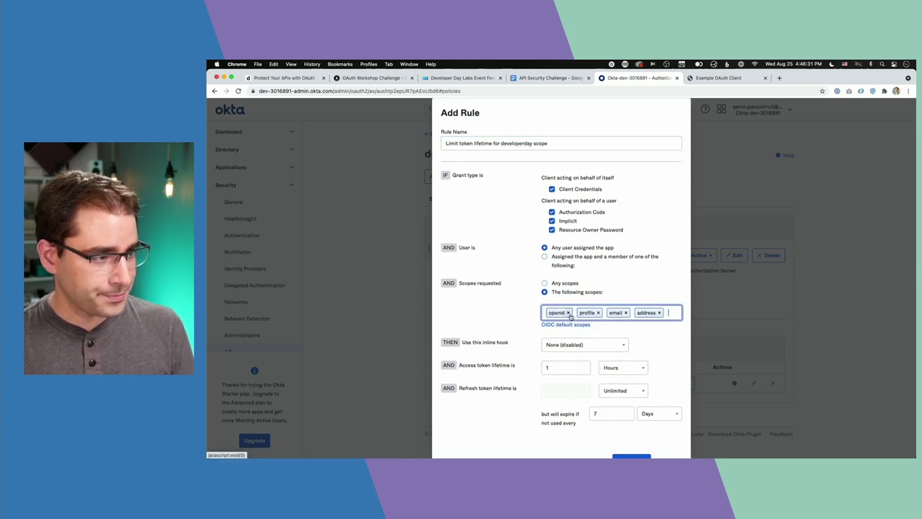
left_click(568, 312)
left_click(567, 312)
left_click(566, 312)
left_click(567, 312)
type("developer")
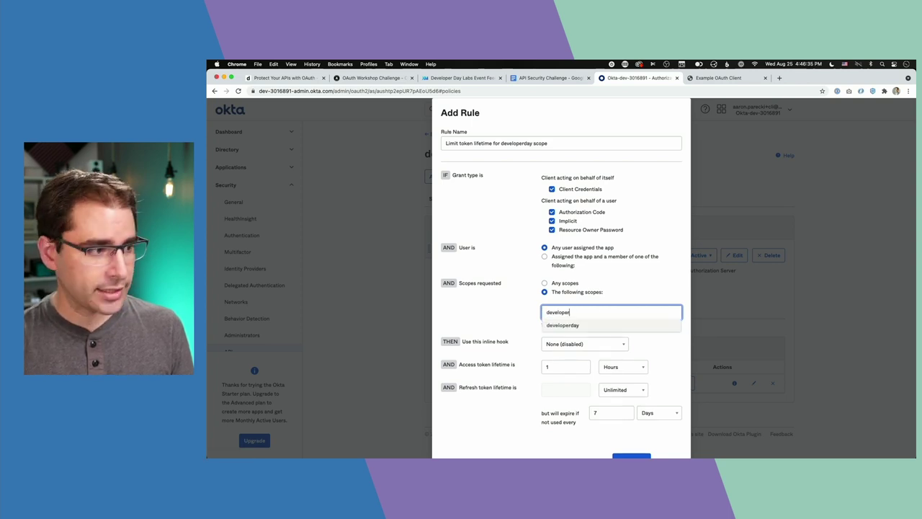
left_click(567, 324)
Set the rule's access token lifetime, refresh token lifetime and unused-token expiry to 30 minutes each, and create the rule.
left_click(607, 390)
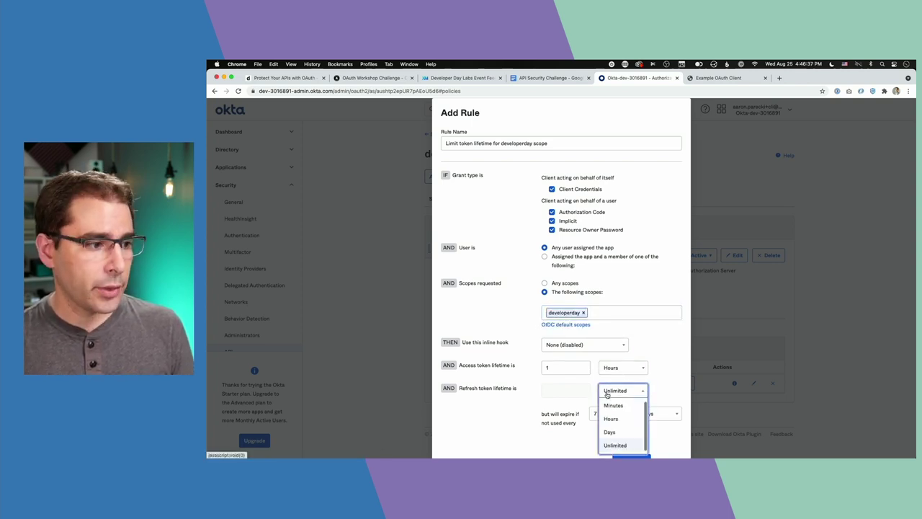
left_click(604, 404)
left_click(547, 390)
type("30")
left_click(548, 368)
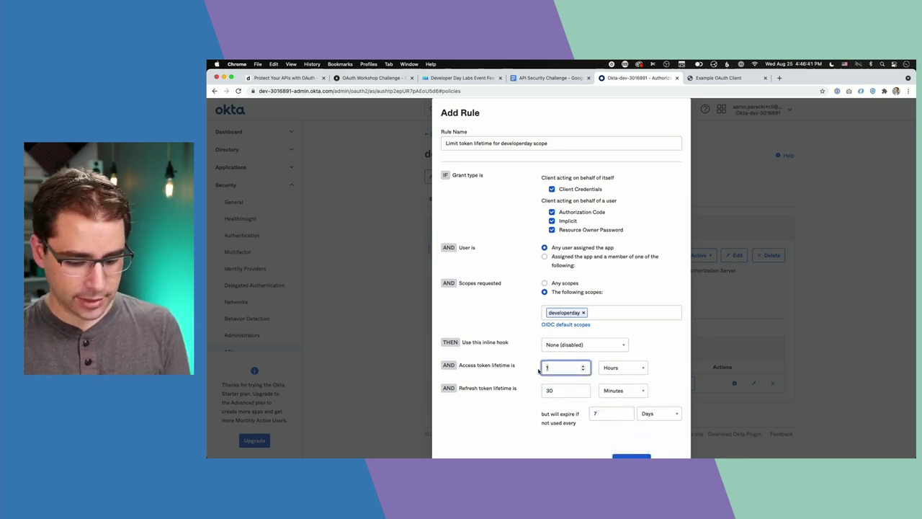
left_click(622, 367)
left_click(612, 380)
left_click(607, 412)
left_click(657, 412)
left_click(651, 431)
left_click(633, 455)
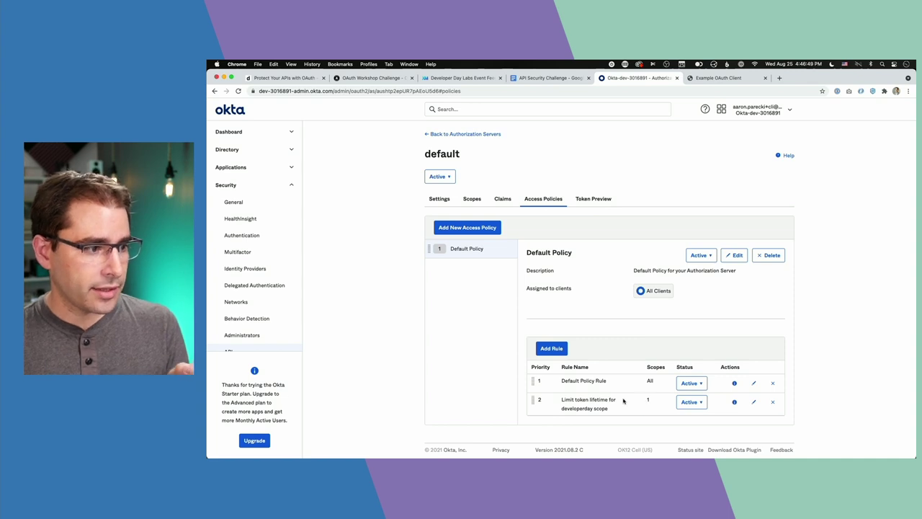
Move the developerday rule above the Default Policy Rule in priority, and review its settings without changing them.
left_click_drag(533, 402, 534, 380)
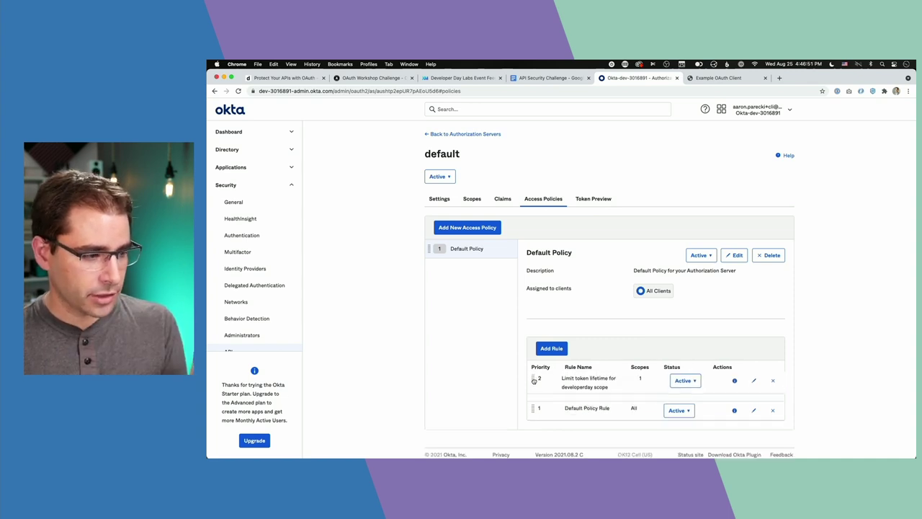
left_click(753, 382)
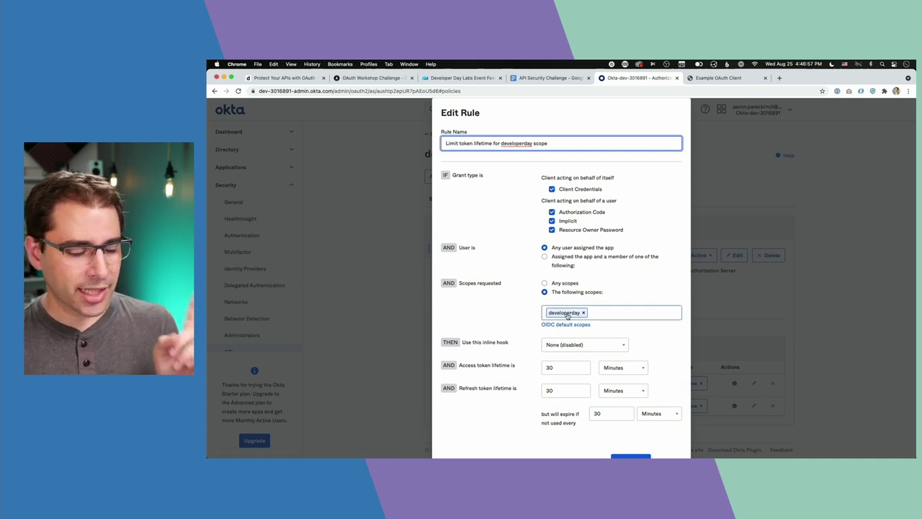
scroll(569, 317, "down", 1)
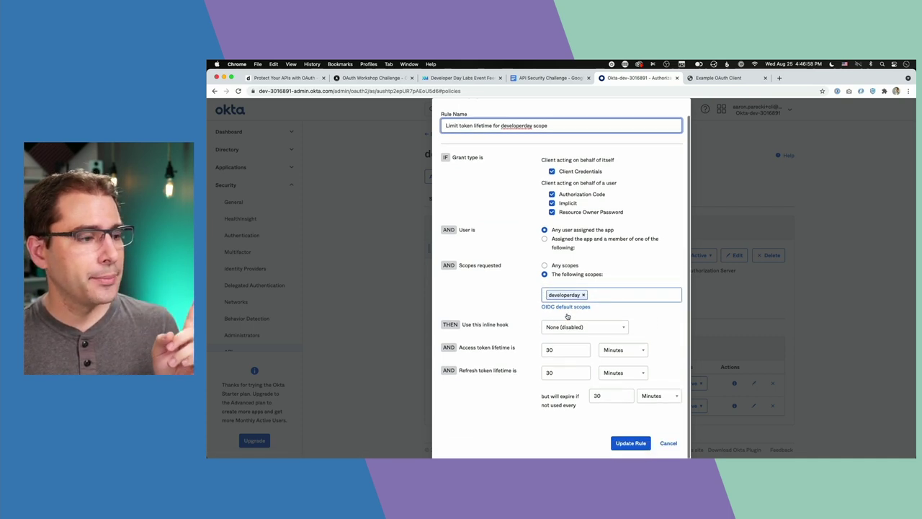
left_click(668, 443)
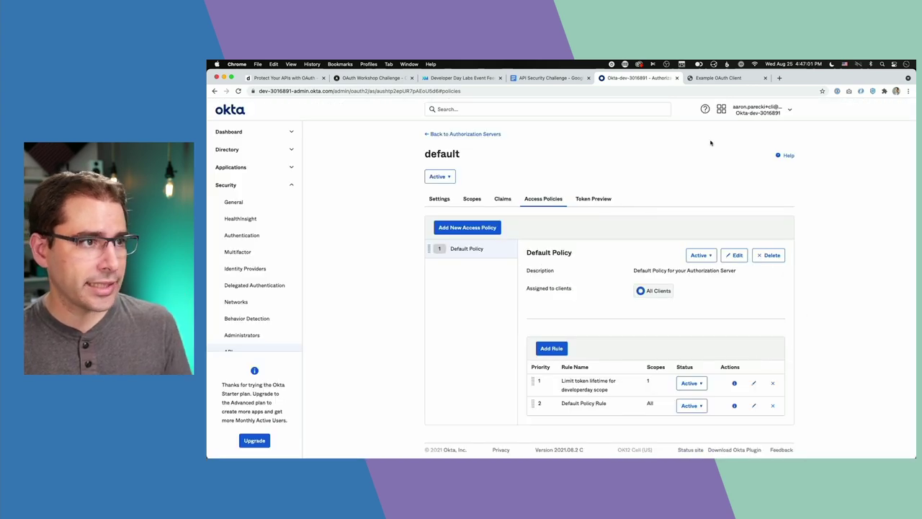
Start over in the example OAuth client and remove openid from the requested scopes, leaving only developerday.
left_click(717, 79)
scroll(544, 342, "down", 2)
scroll(544, 343, "down", 2)
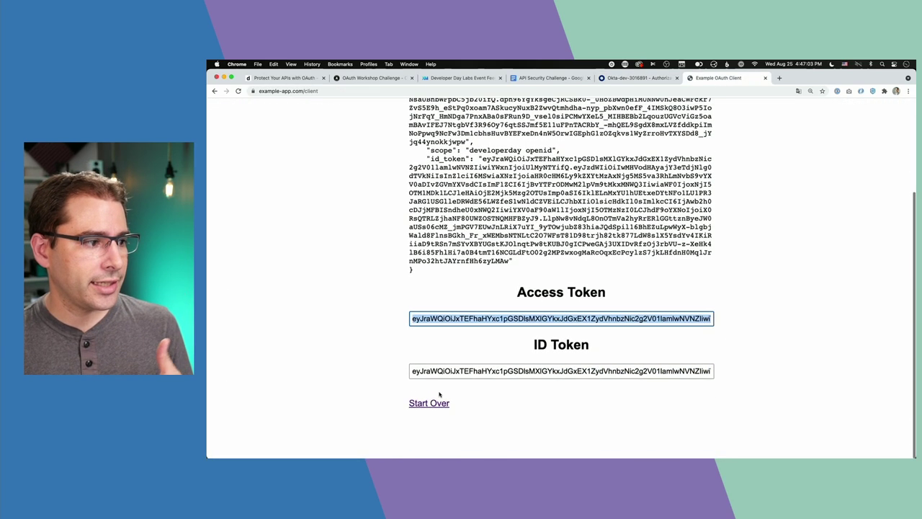
left_click(429, 404)
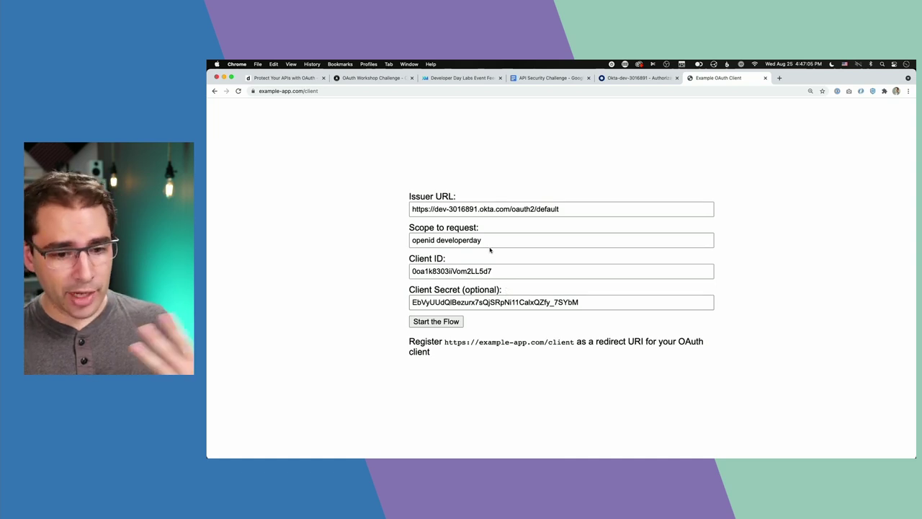
left_click_drag(436, 240, 382, 238)
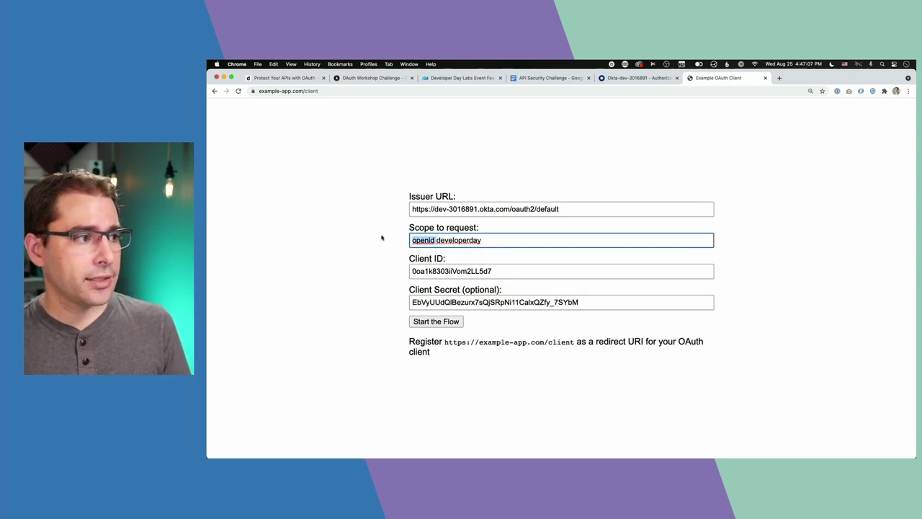
key("BackSpace")
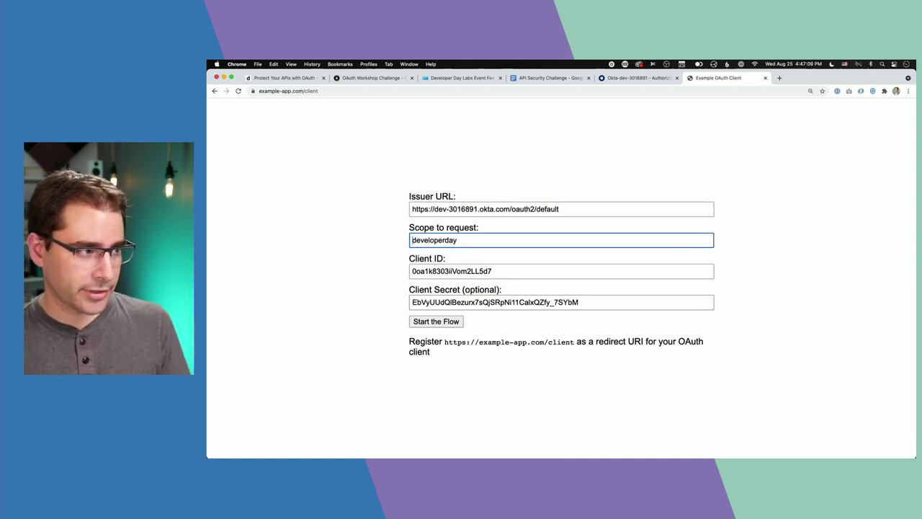
Run the authorization flow requesting only developerday, exchange the authorization code for a token, and check the token response's expiry.
left_click(381, 238)
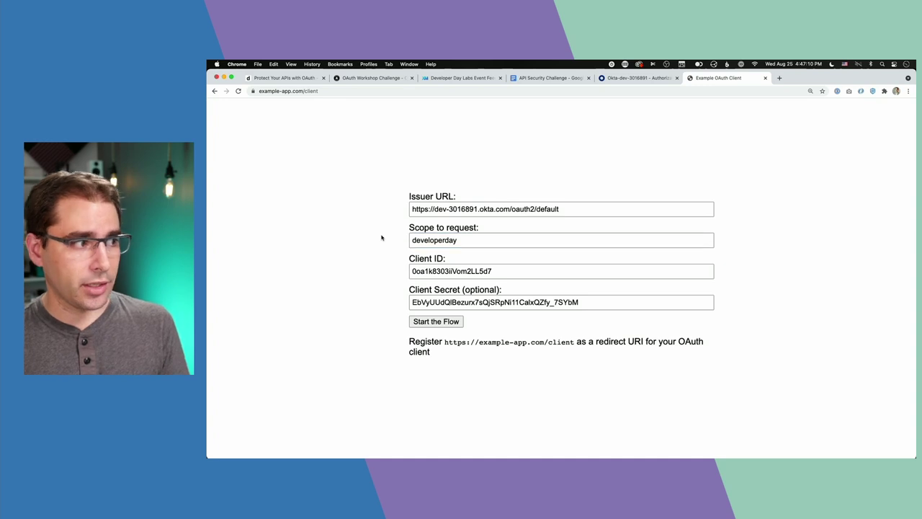
left_click(435, 322)
left_click(445, 333)
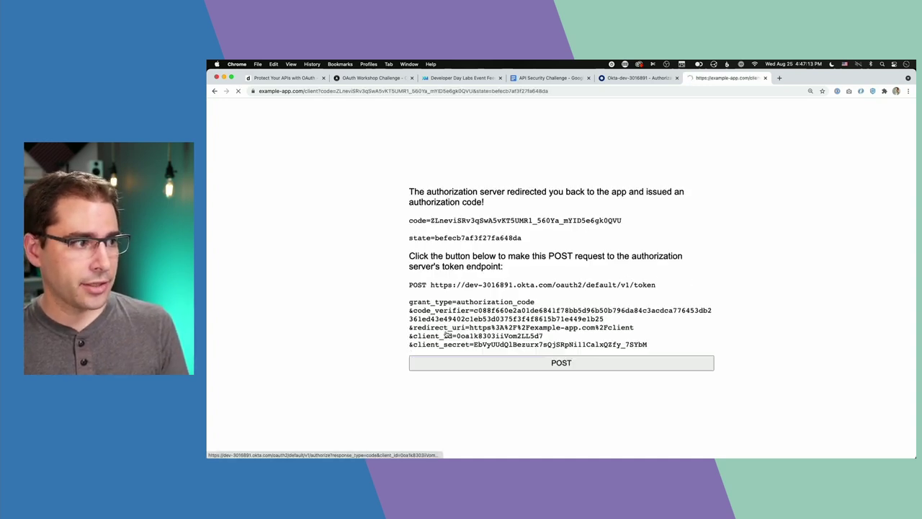
left_click(473, 371)
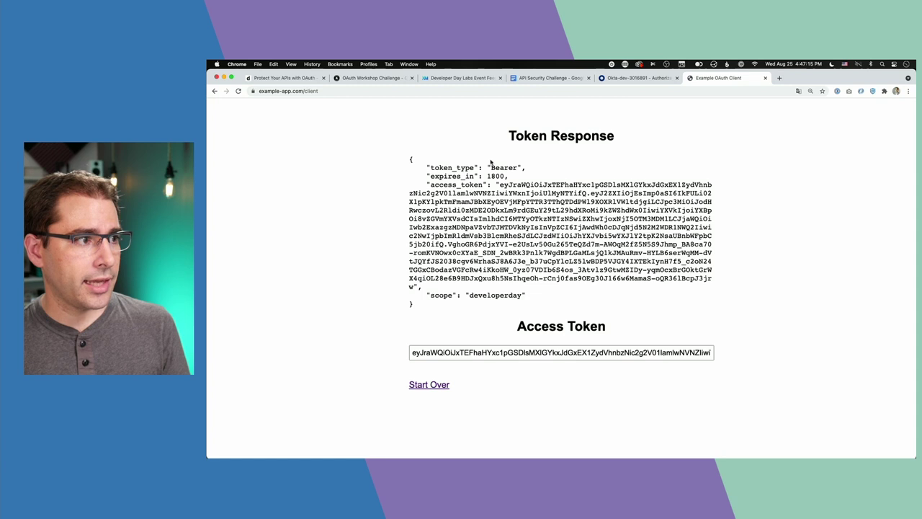
mouse_move(427, 176)
left_mouse_down()
mouse_move(513, 177)
mouse_move(428, 174)
left_mouse_up()
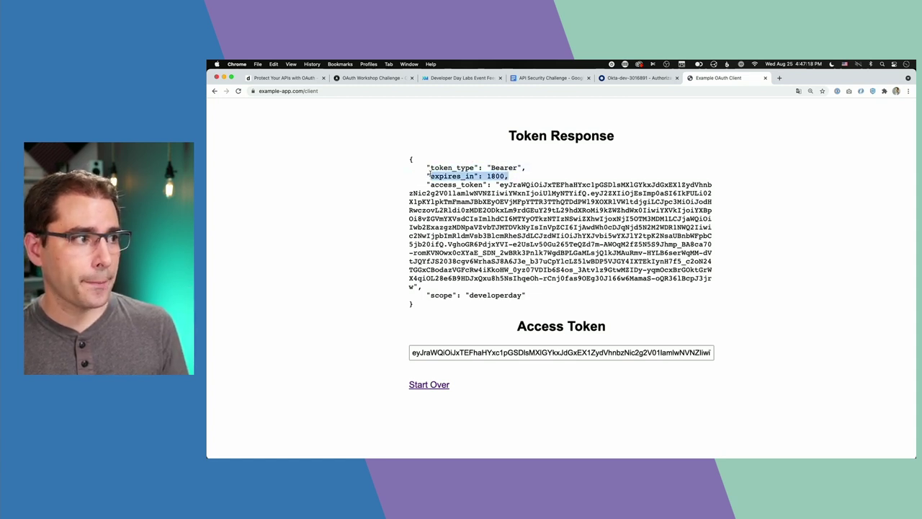
Copy the access token and decode it with the Base64 tool at example-app.com/base64 in a new browser tab.
left_click(487, 352)
key("super+a")
key("super+c")
left_click(566, 278)
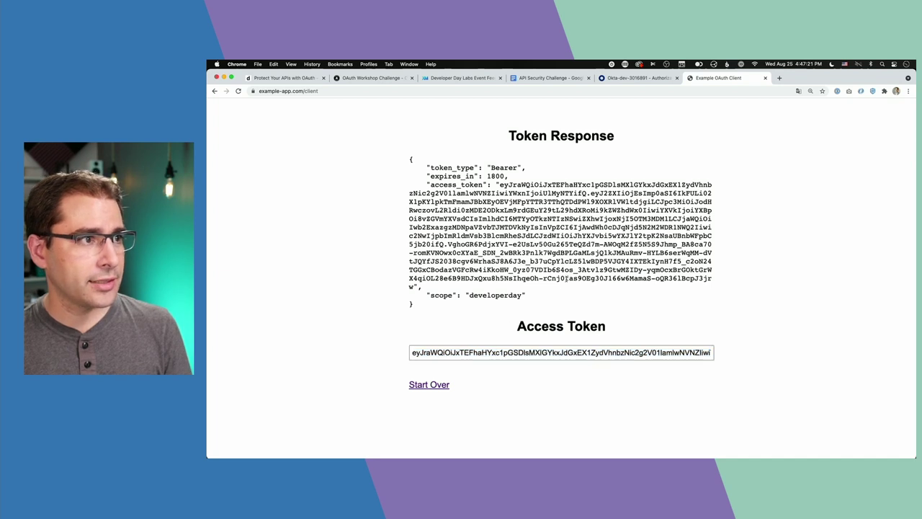
key("super+t")
type("example-app.com/base64")
key("Return")
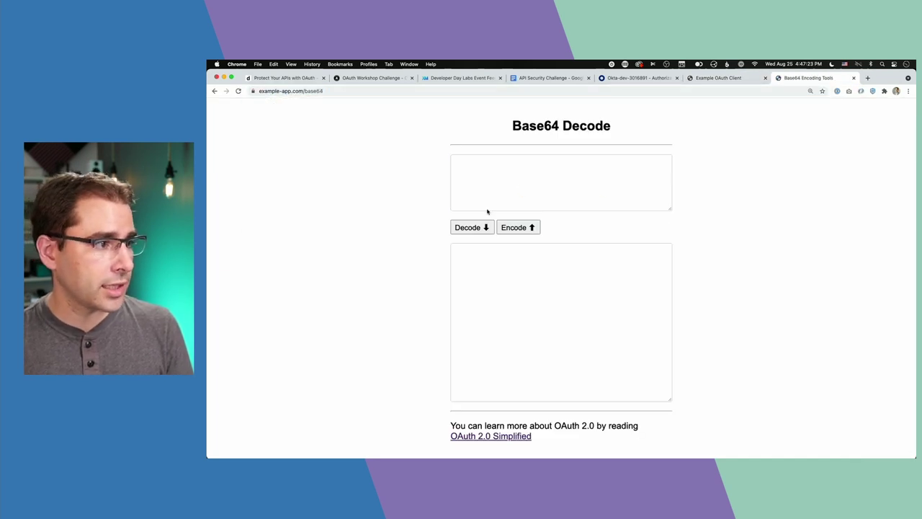
left_click(487, 208)
key("super+v")
left_click(487, 227)
Examine the decoded access token's claims, comparing the issued and expiry times and checking the granted scope.
scroll(556, 339, "down", 3)
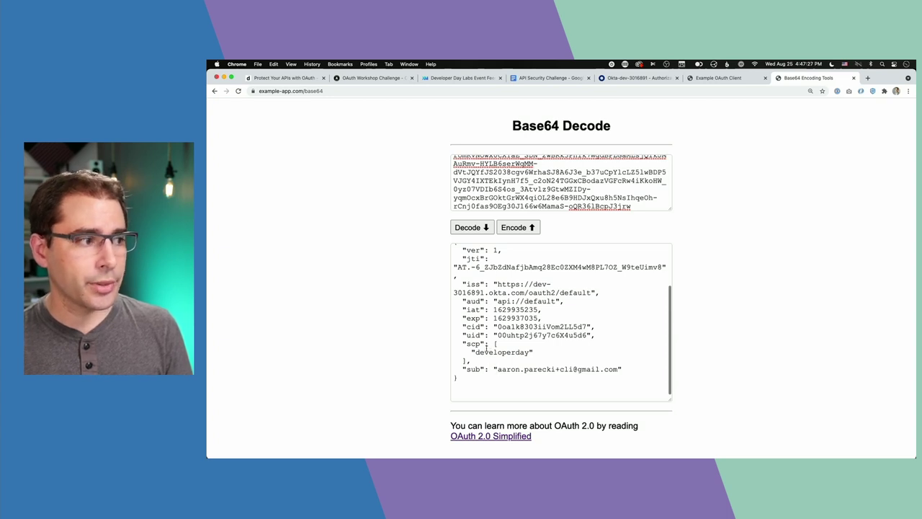
scroll(487, 348, "up", 1)
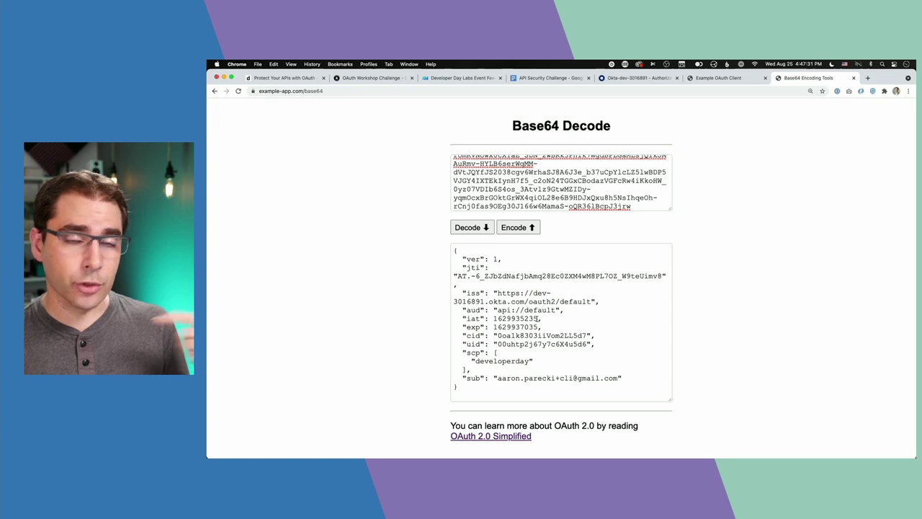
scroll(536, 318, "down", 1)
scroll(536, 317, "up", 1)
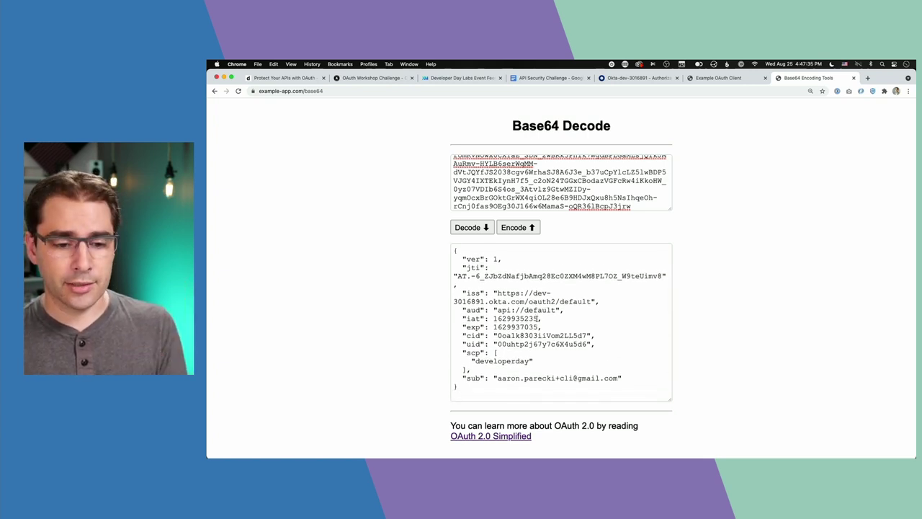
scroll(537, 318, "down", 1)
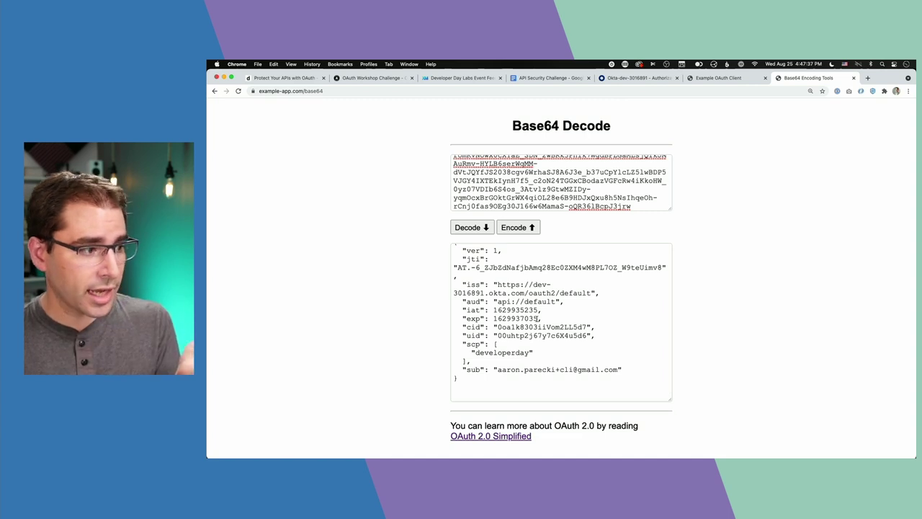
scroll(536, 318, "up", 2)
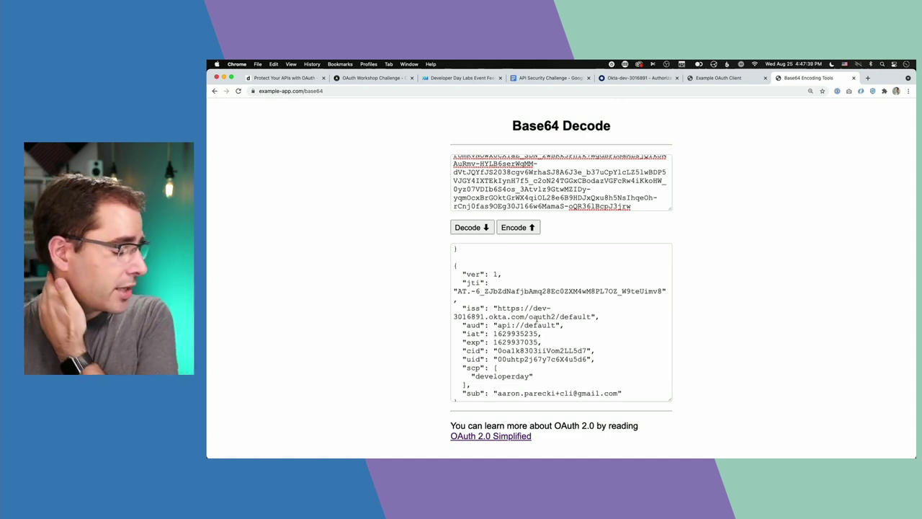
left_click_drag(490, 383, 534, 376)
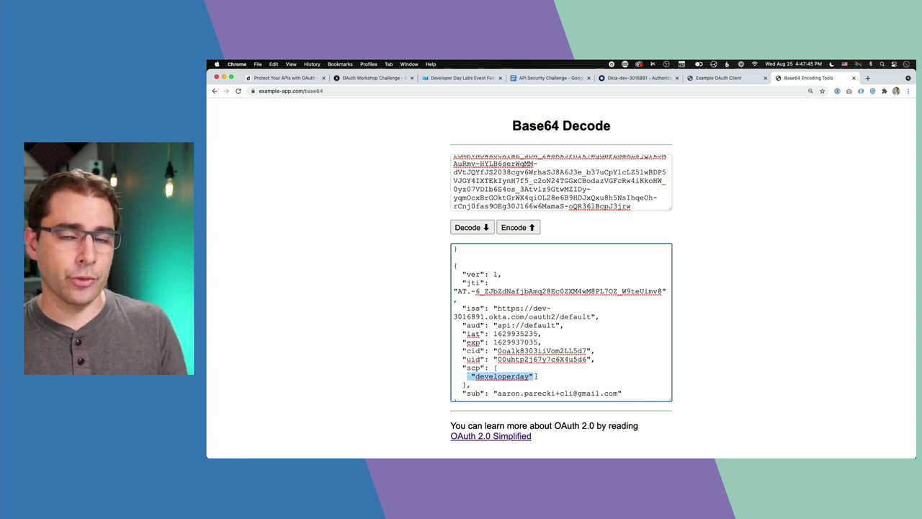
left_click(715, 370)
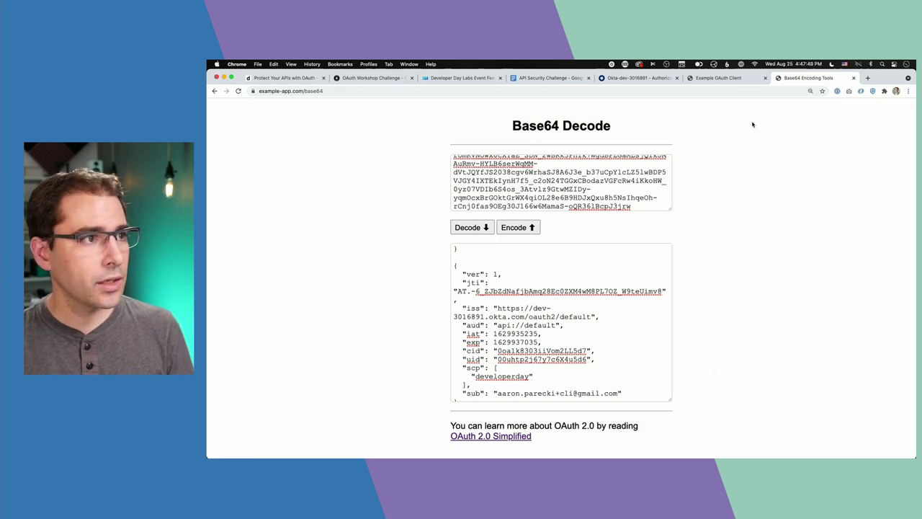
Read through the Add a Custom Scope section of the API Security Challenge document to its extra credit exercise.
key("super+5")
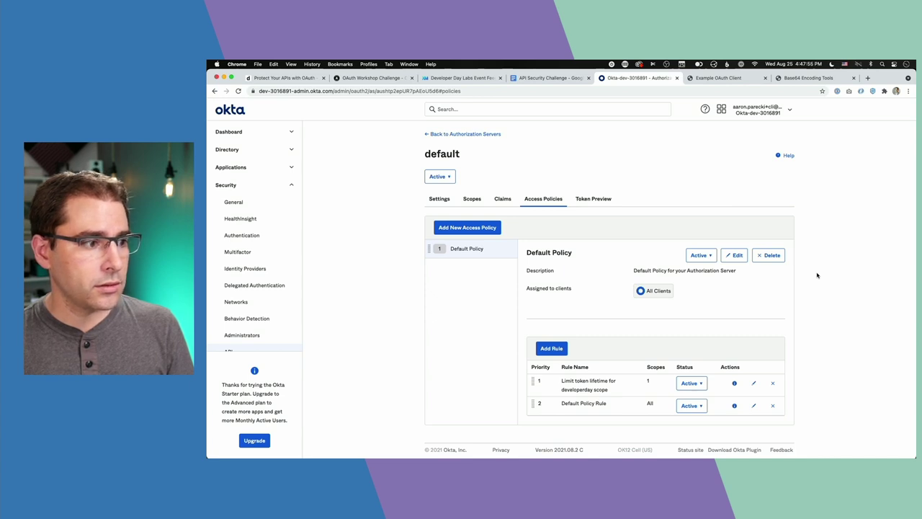
left_click(542, 79)
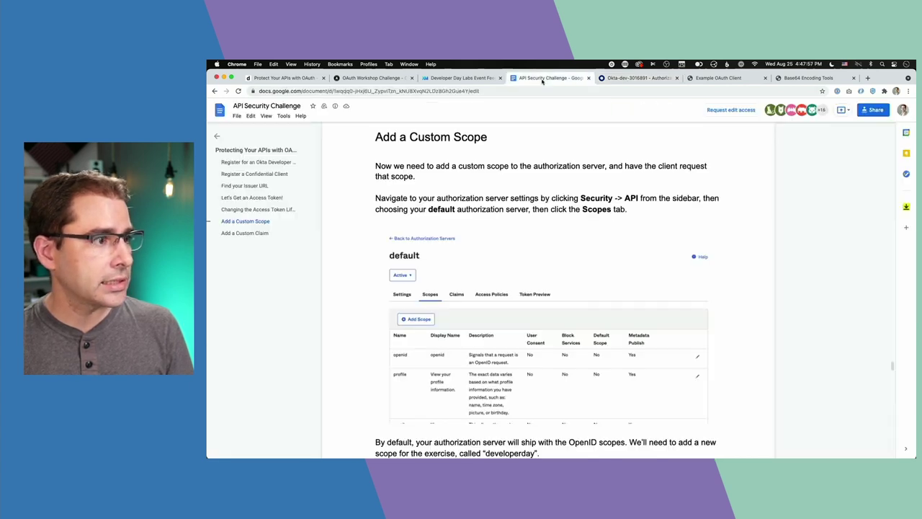
scroll(675, 304, "down", 10)
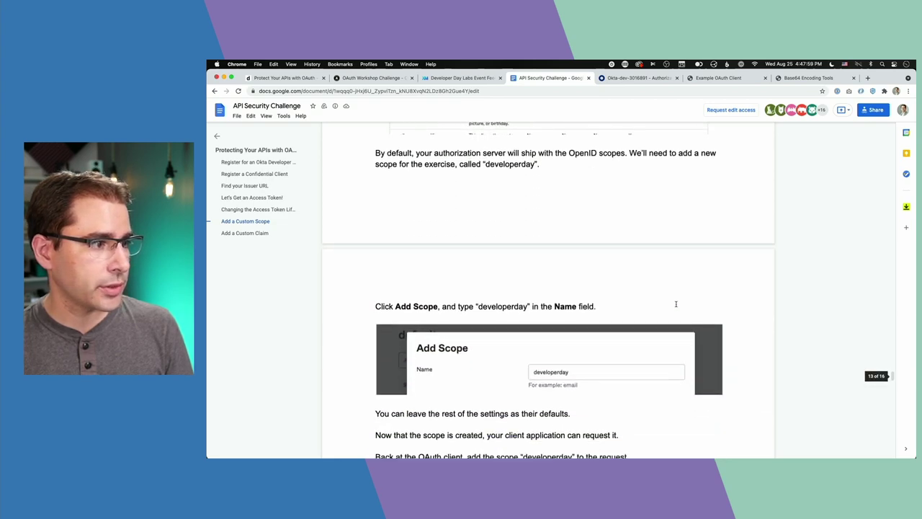
scroll(676, 304, "down", 8)
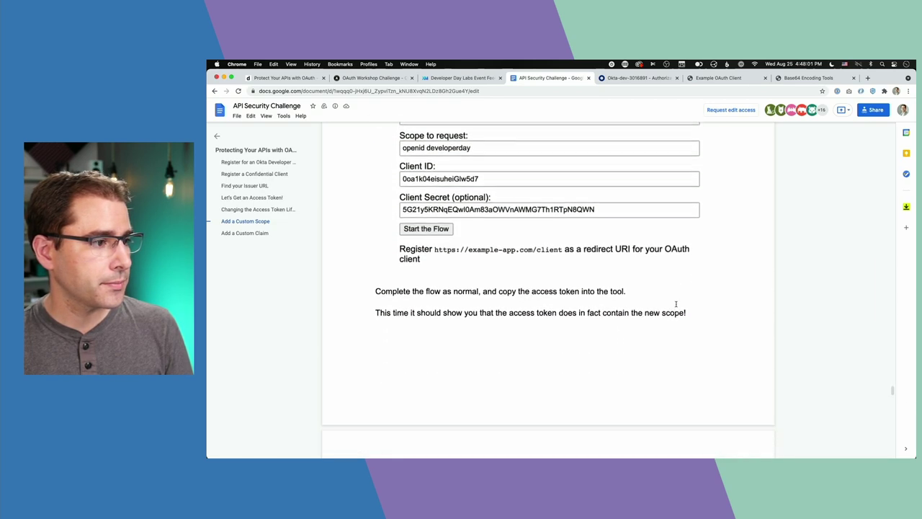
scroll(675, 304, "down", 8)
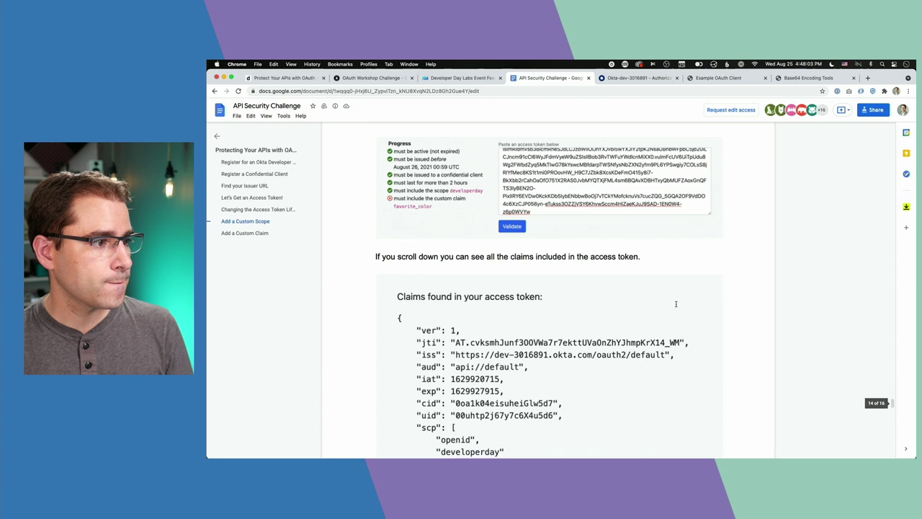
scroll(479, 352, "down", 3)
scroll(479, 352, "up", 3)
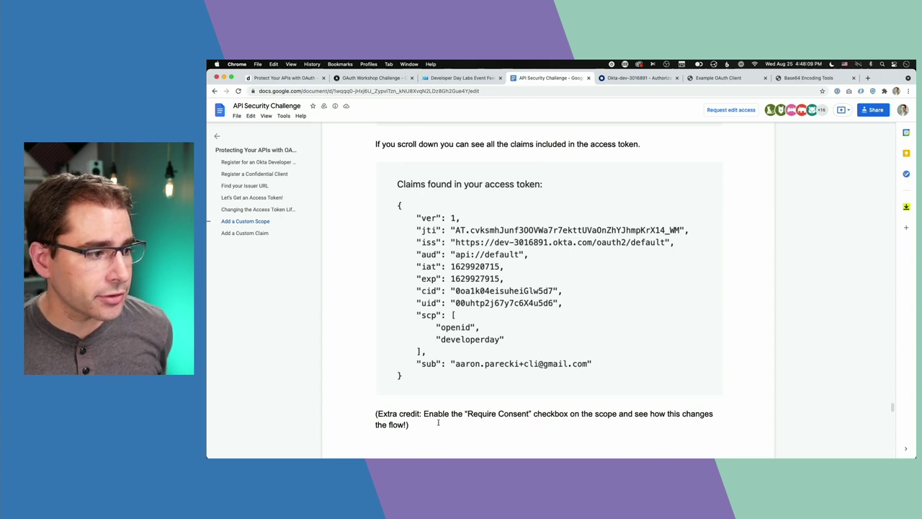
Require user consent for the developerday scope on the default authorization server in Okta and save the scope.
left_click(637, 78)
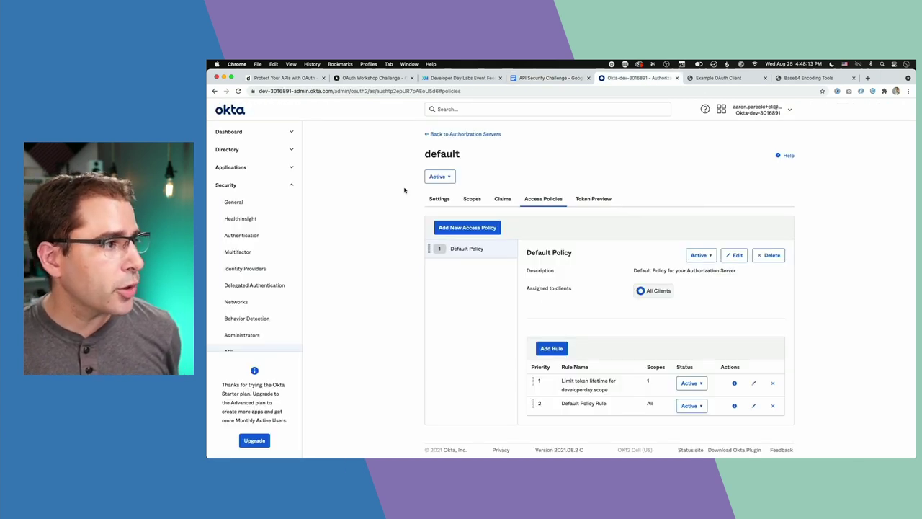
left_click(472, 200)
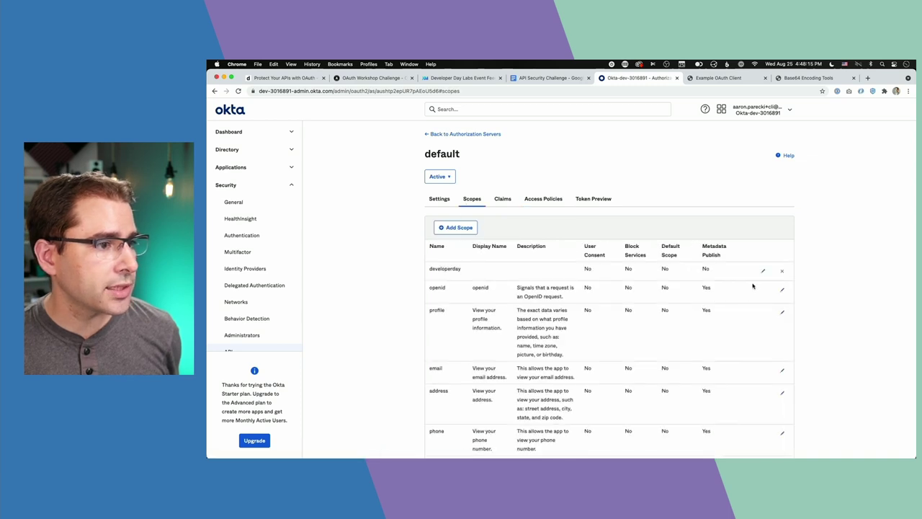
left_click(763, 271)
left_click(605, 309)
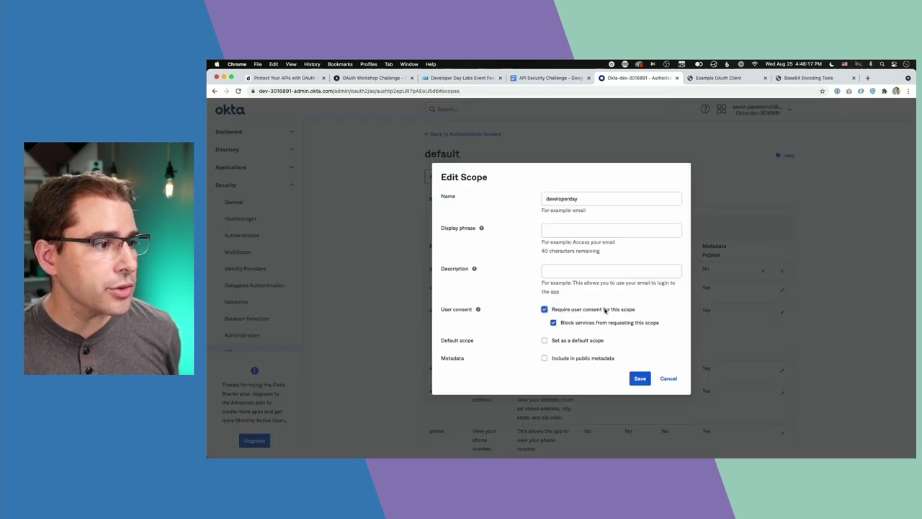
left_click(640, 378)
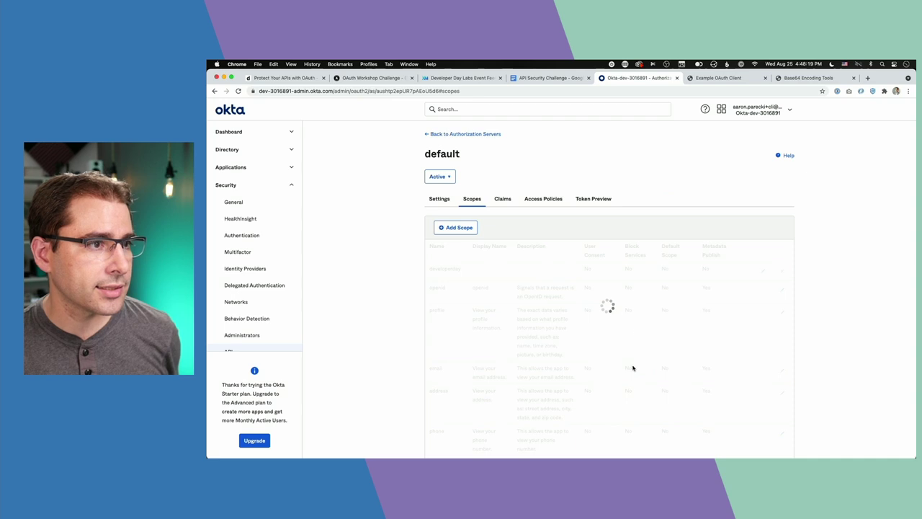
Restart the authorization flow for developerday in the example OAuth client and dismiss the security warning on the consent page.
key("ctrl+Tab")
left_click(428, 386)
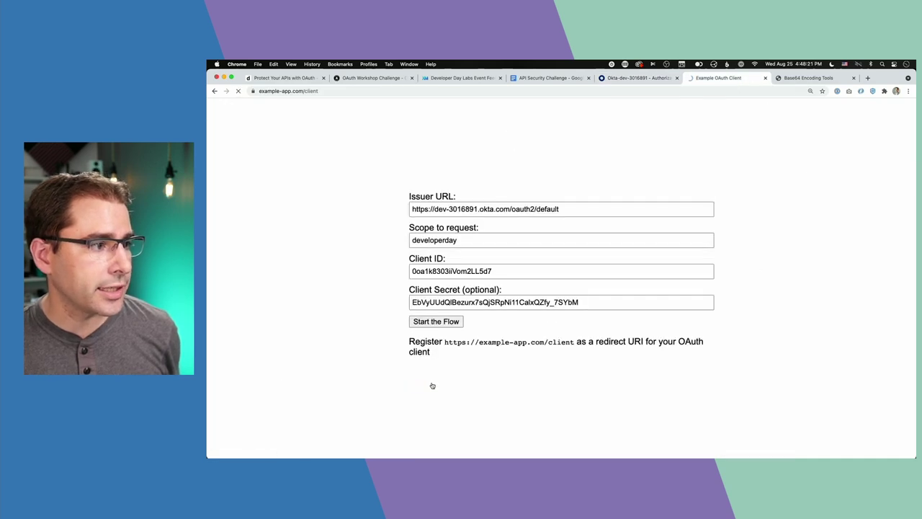
left_click(454, 321)
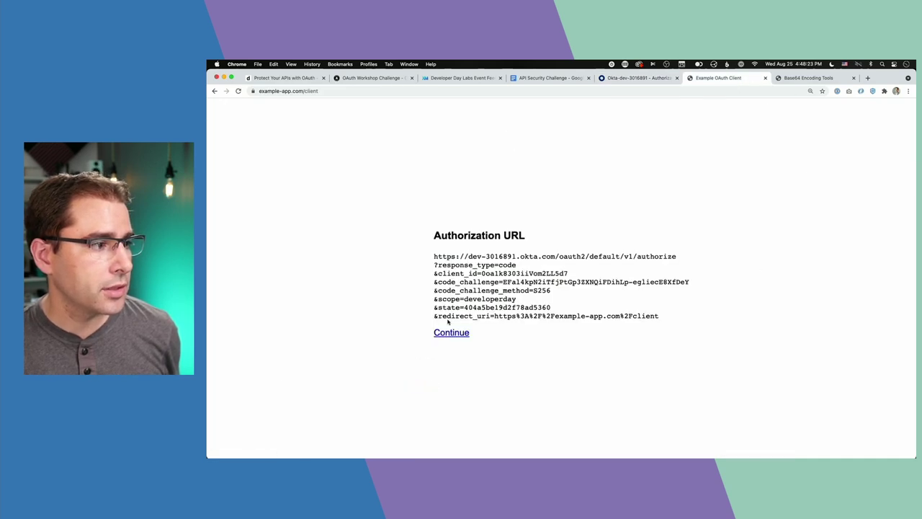
left_click(464, 334)
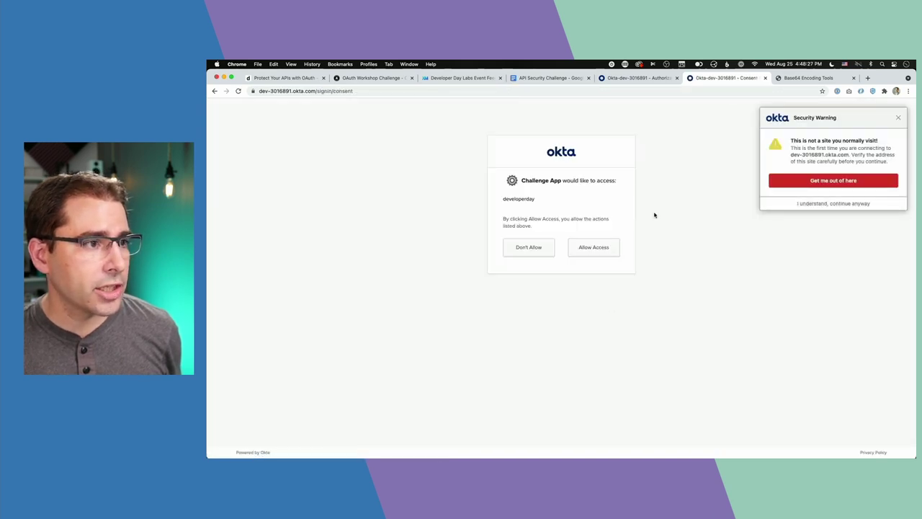
left_click(829, 205)
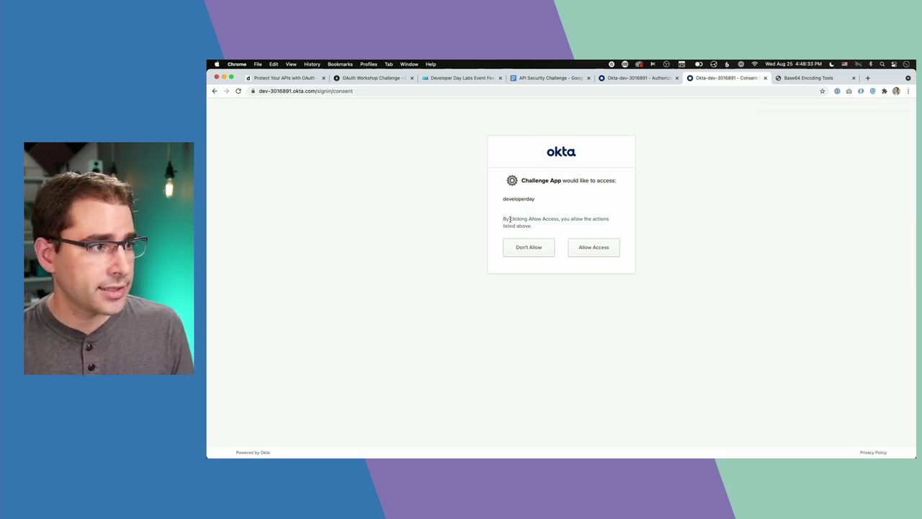
Allow Challenge App access to the developerday scope, exchange the authorization code, and inspect the issued access token.
left_click_drag(502, 200, 541, 200)
left_click(543, 201)
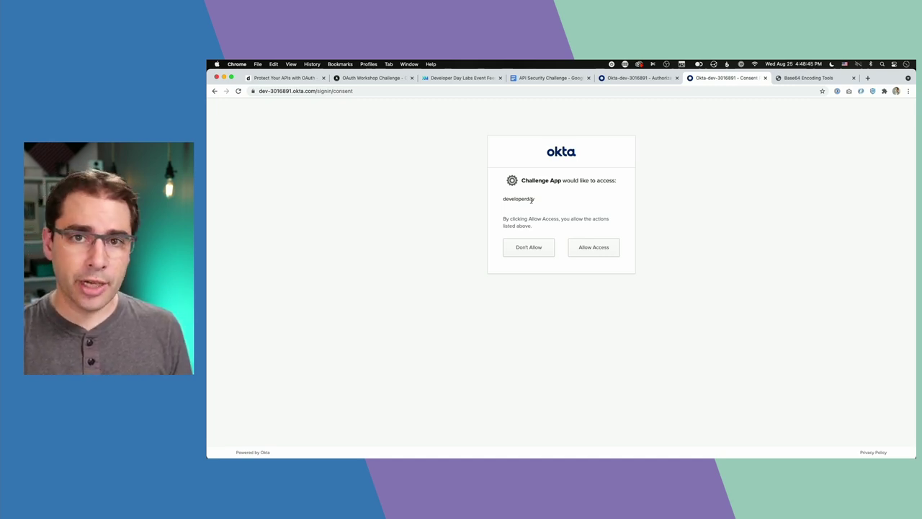
left_click(604, 248)
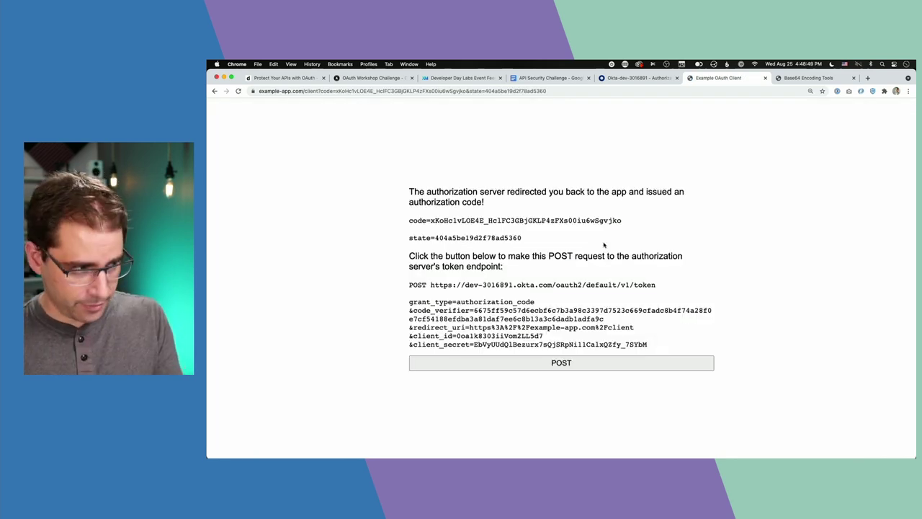
left_click(581, 362)
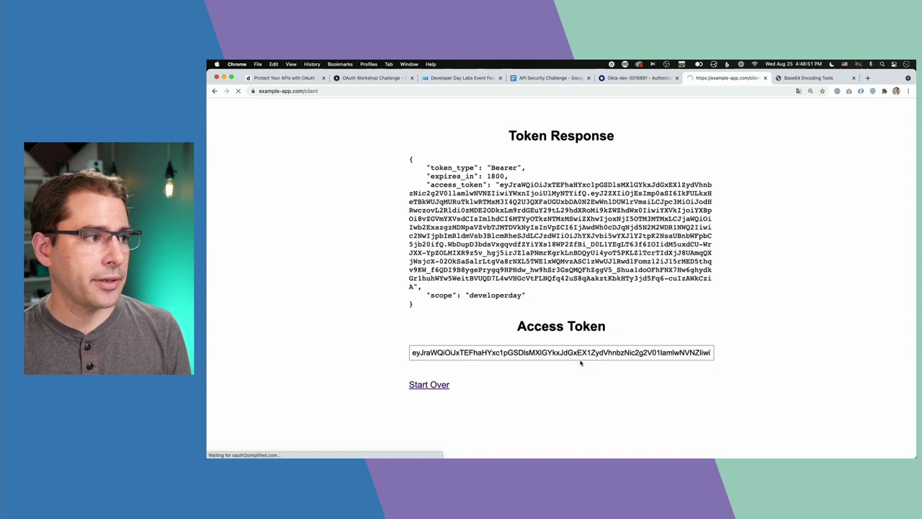
left_click_drag(499, 185, 411, 287)
left_click(412, 287)
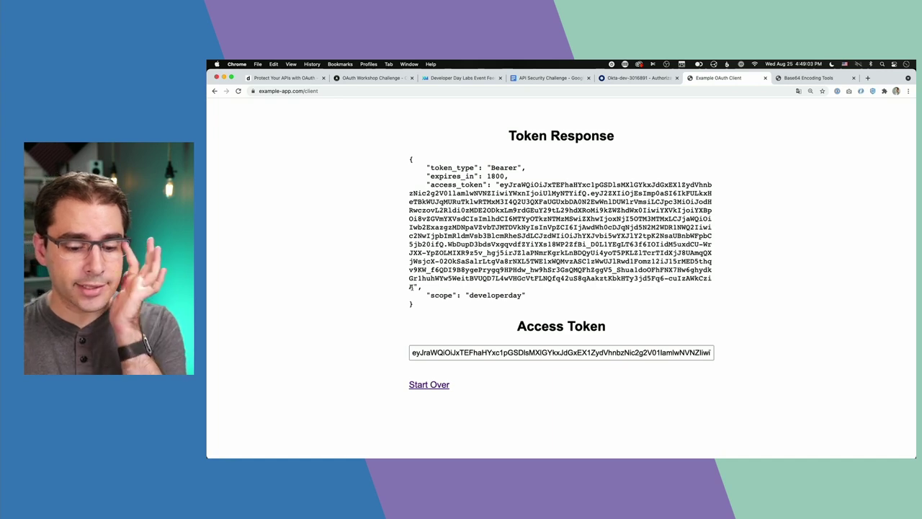
key("ctrl+Right")
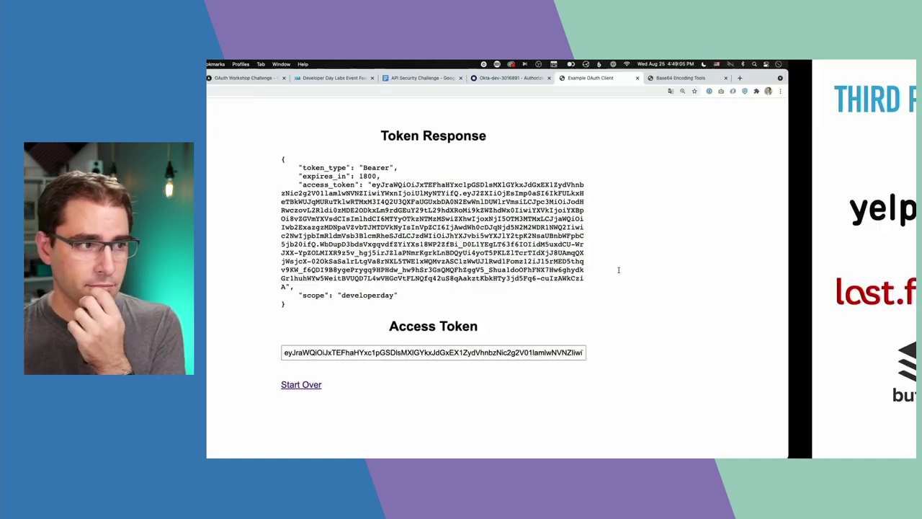
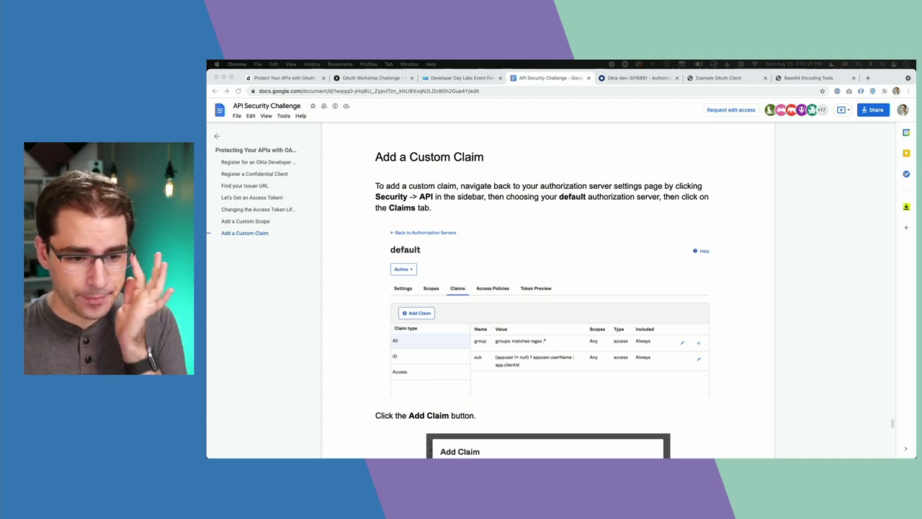
key("ctrl+Right")
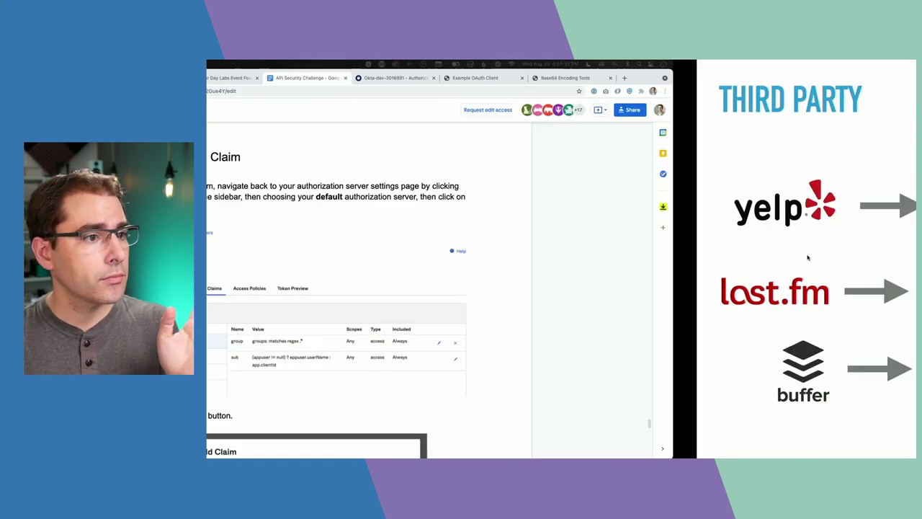
key("ctrl+Left")
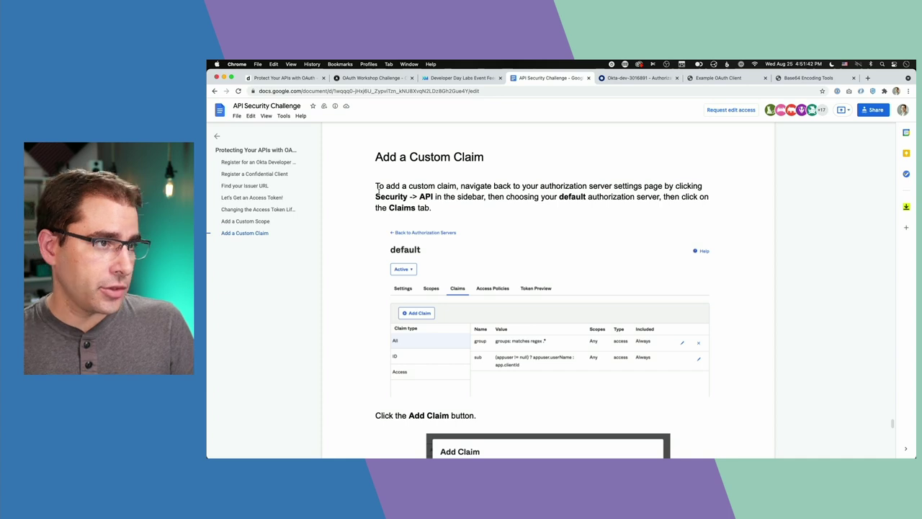
Examine the decoded access token's payload in the Base64 decoding tool, including its subject, user ID, client ID, issuer, timestamp and scope claims.
left_click(807, 77)
scroll(608, 344, "down", 2)
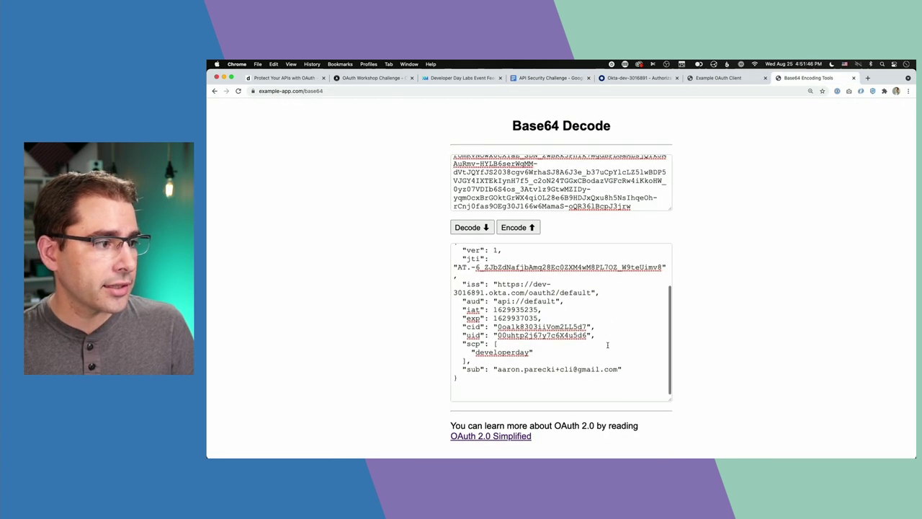
left_click_drag(666, 393, 753, 434)
scroll(657, 374, "down", 1)
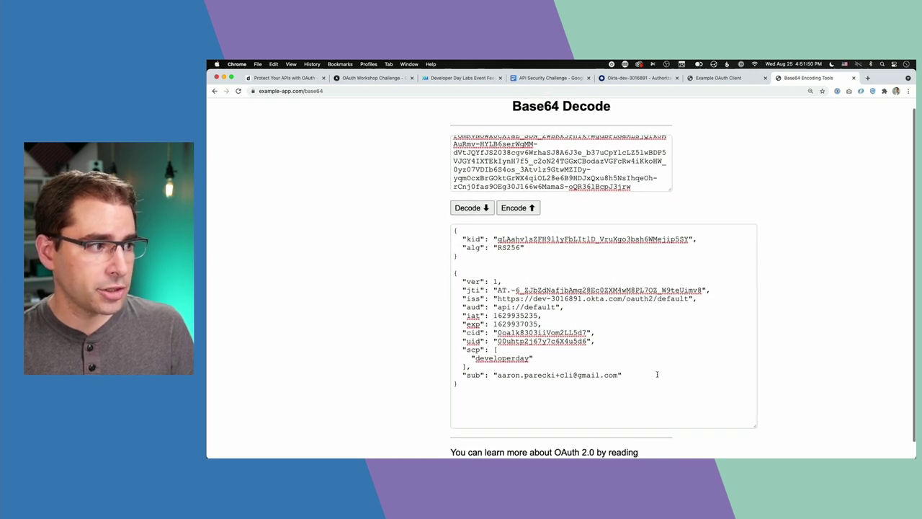
left_click_drag(455, 273, 592, 376)
left_click(493, 385)
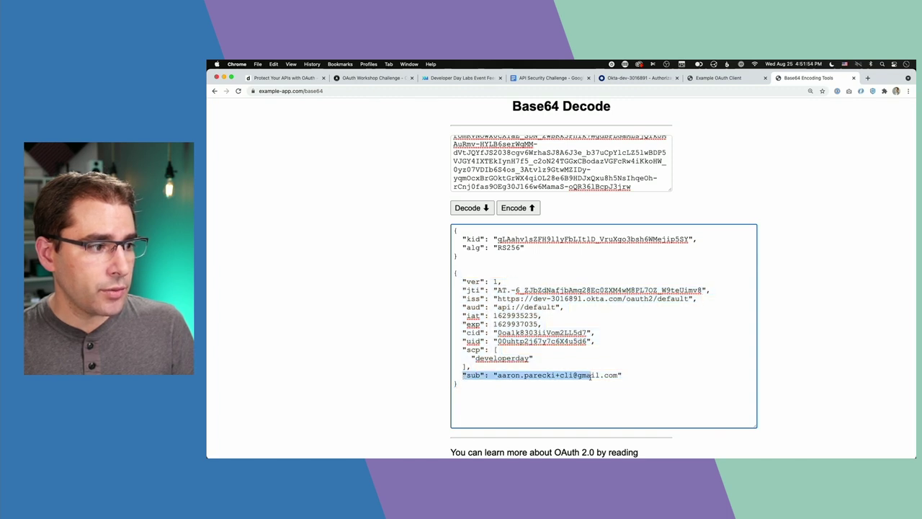
triple_click(505, 341)
double_click(542, 332)
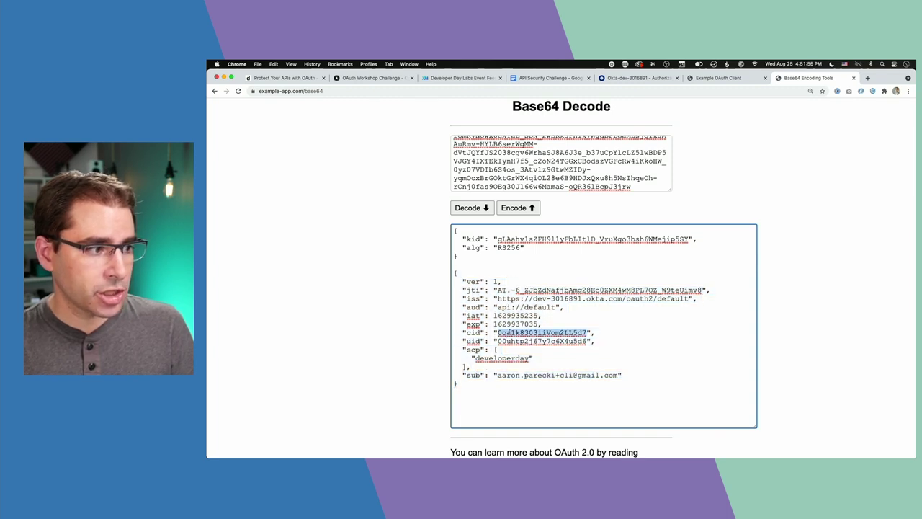
left_click_drag(546, 314, 611, 298)
left_click(479, 311)
left_click_drag(471, 367, 454, 351)
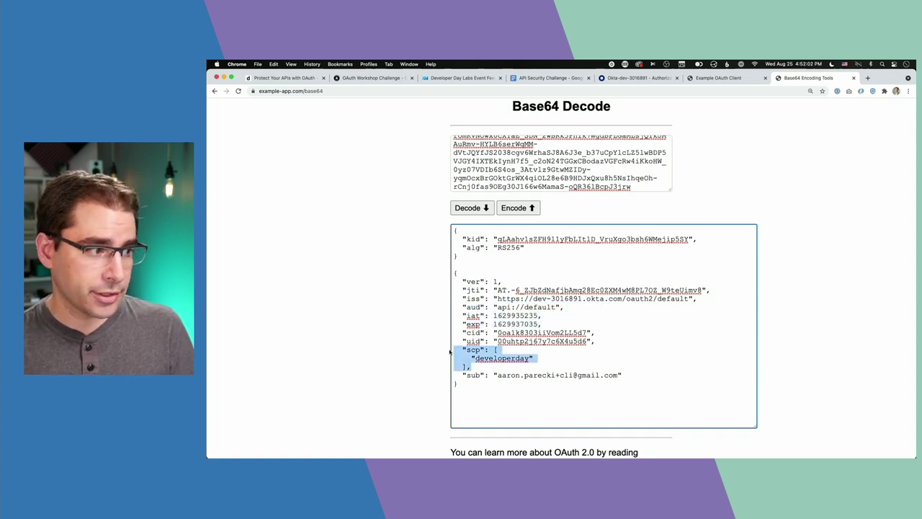
left_click(402, 371)
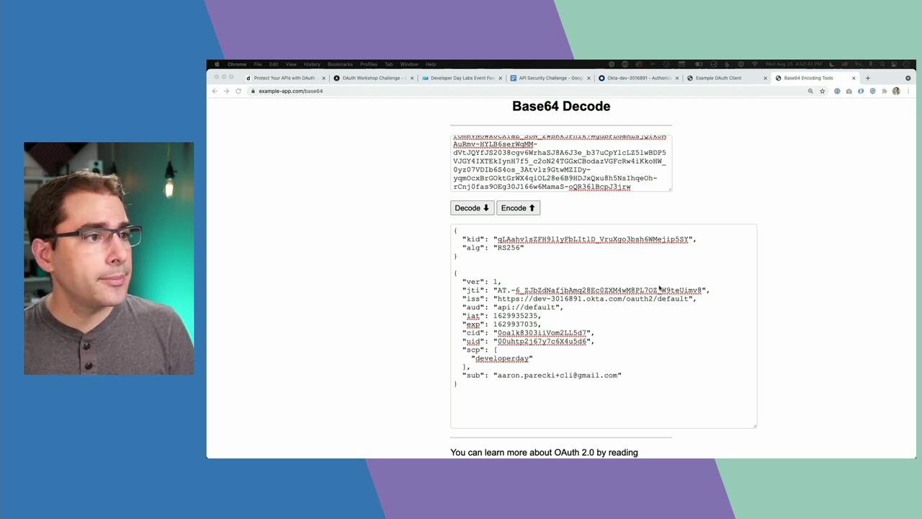
left_click(708, 137)
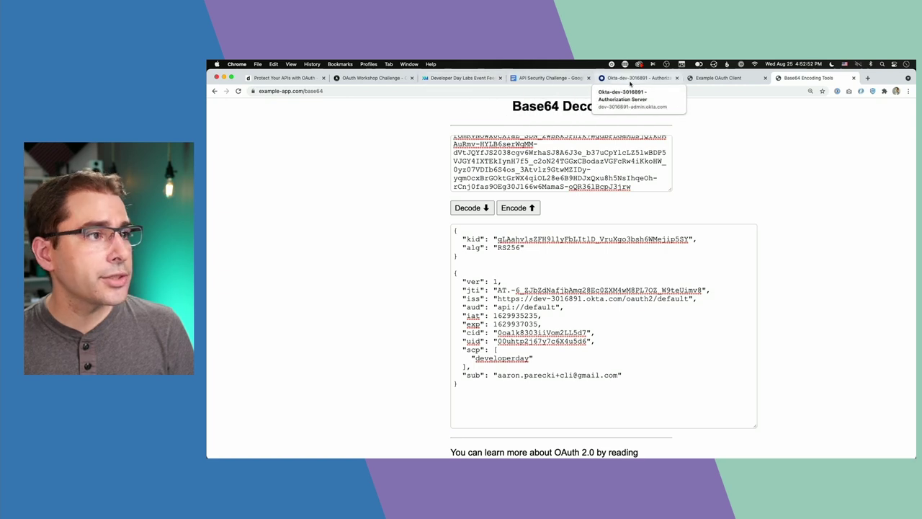
Start a new claim named group on Okta's default authorization server, included in the access token.
left_click(551, 78)
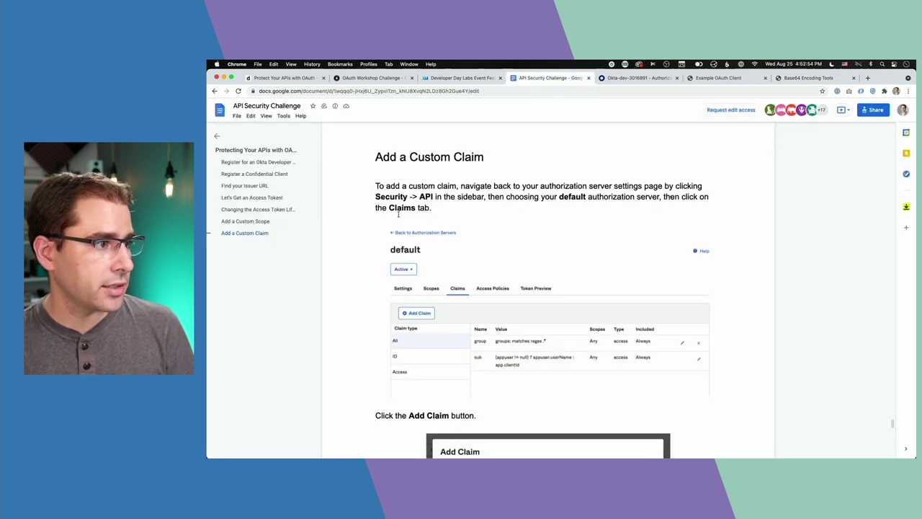
left_click(634, 77)
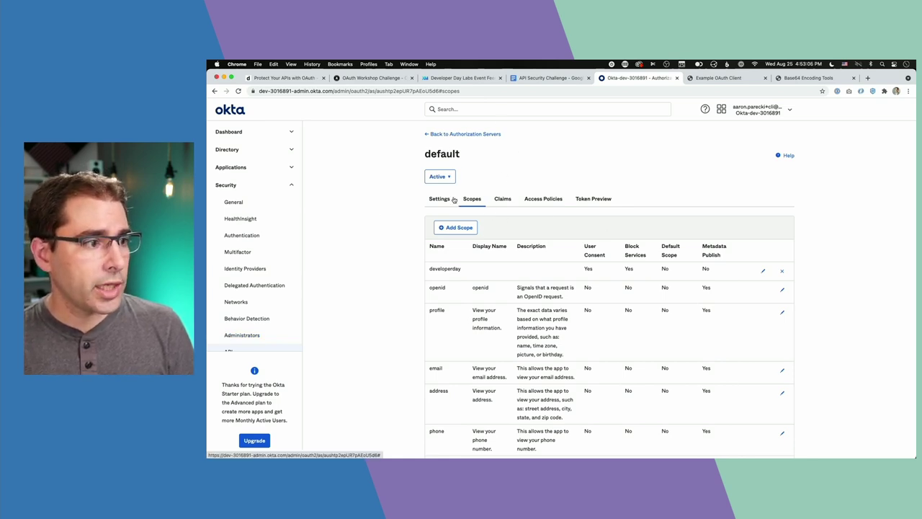
left_click(502, 199)
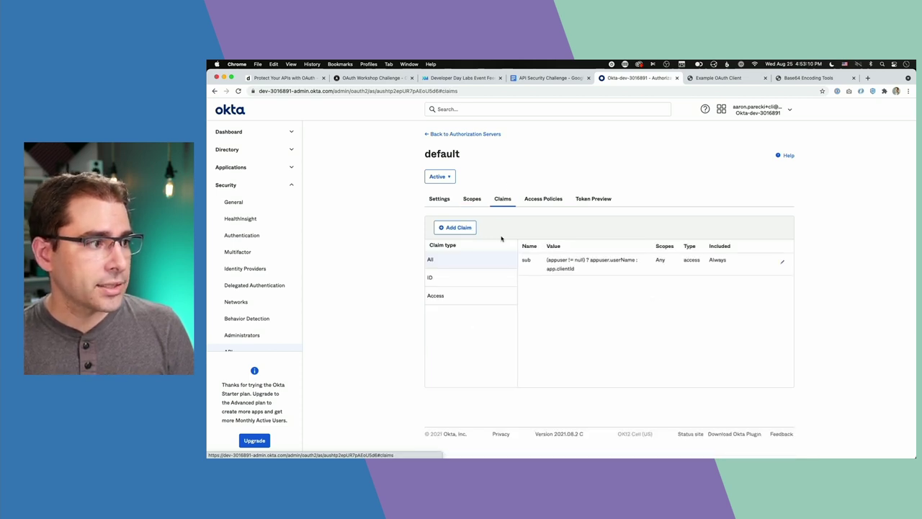
left_click(456, 227)
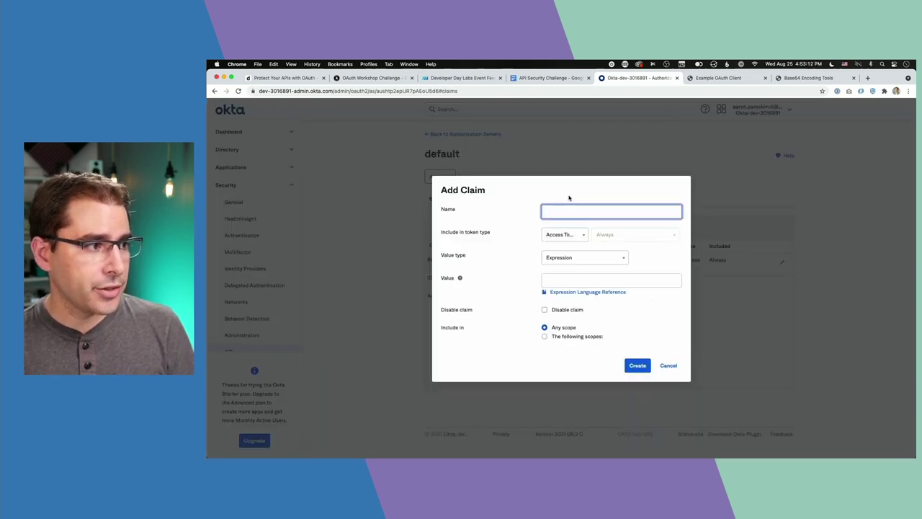
type("group")
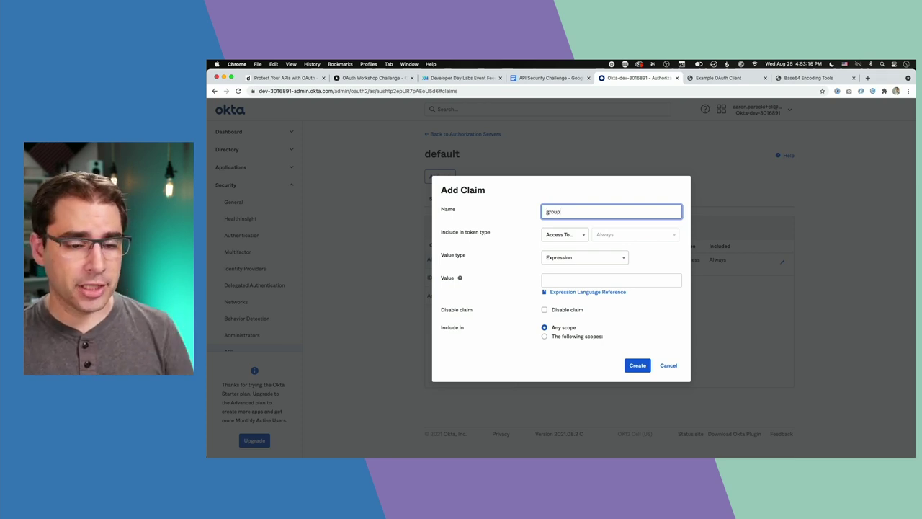
left_click(562, 235)
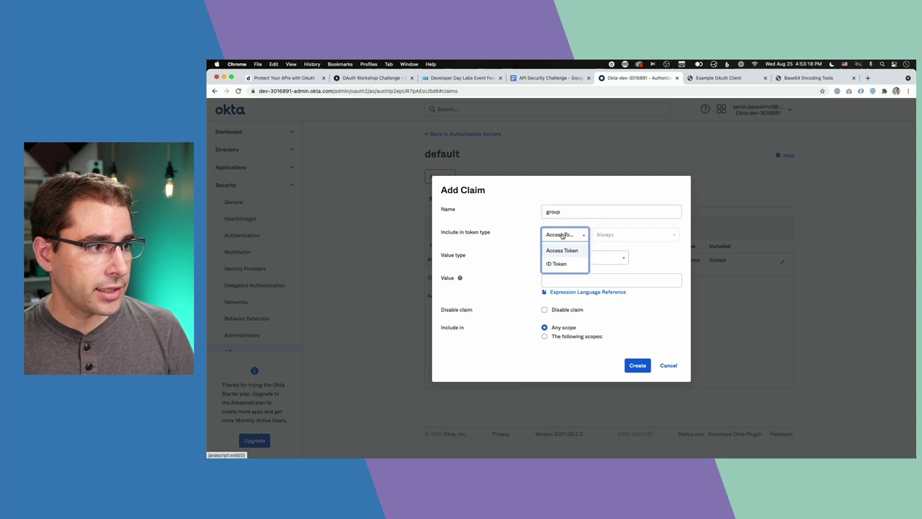
left_click(562, 235)
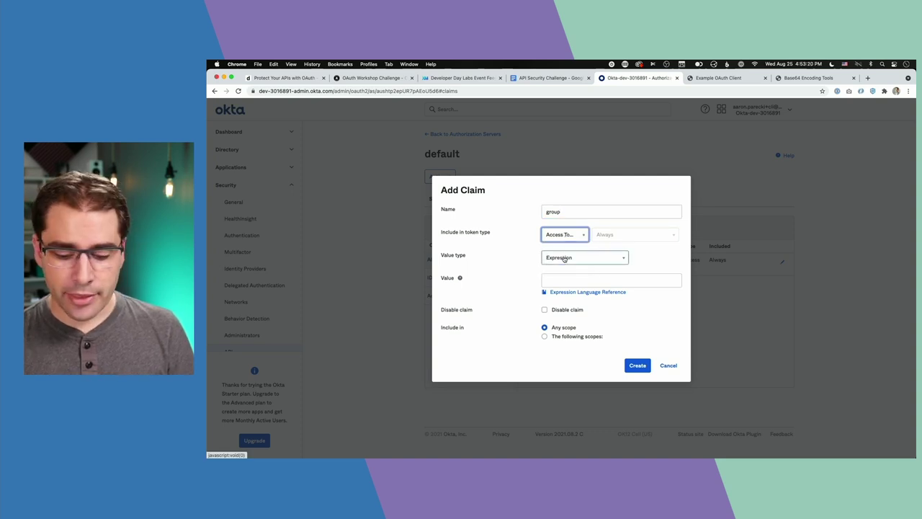
key("super+equal")
key("super+equal")
key("super+equal")
key("space")
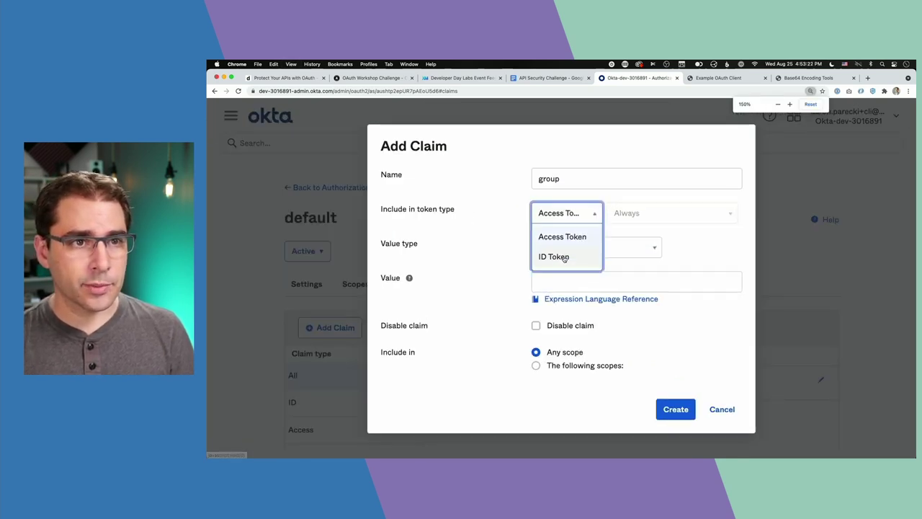
left_click(567, 235)
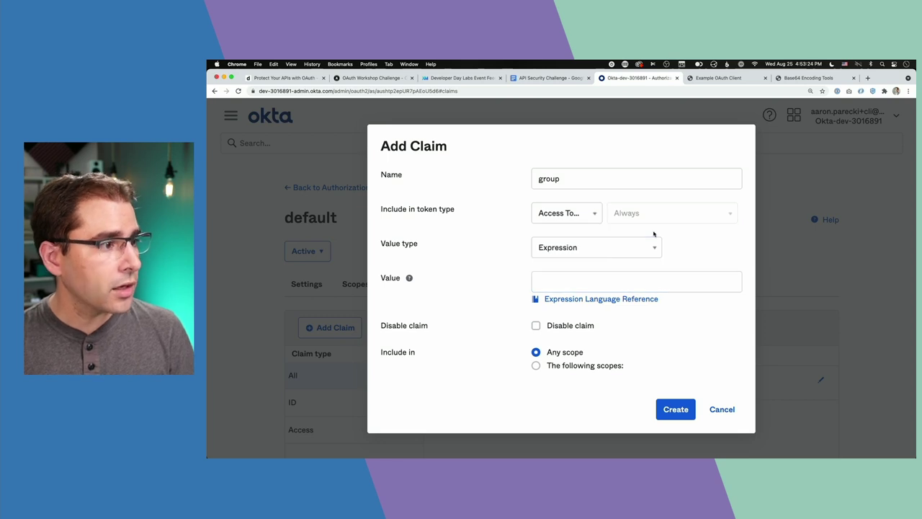
Set the group claim's value type to Groups with a filter that matches the regex .*.
left_click(587, 252)
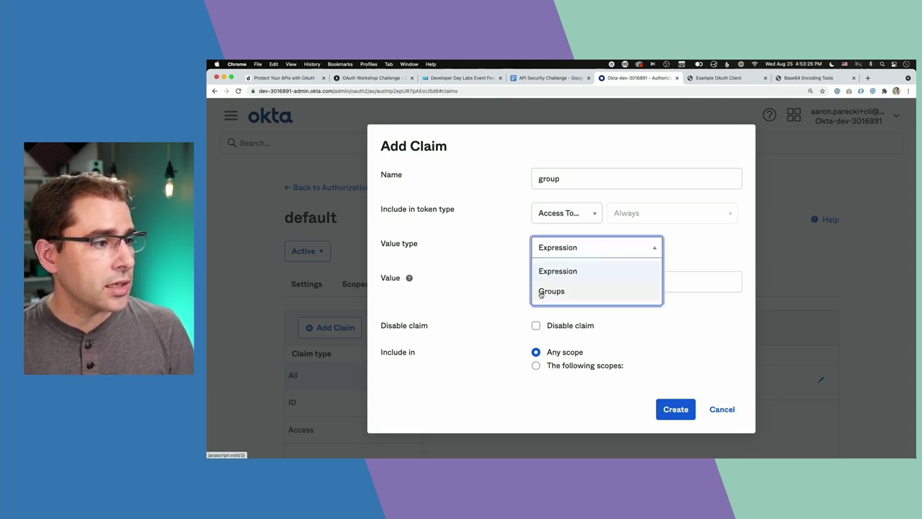
left_click(572, 296)
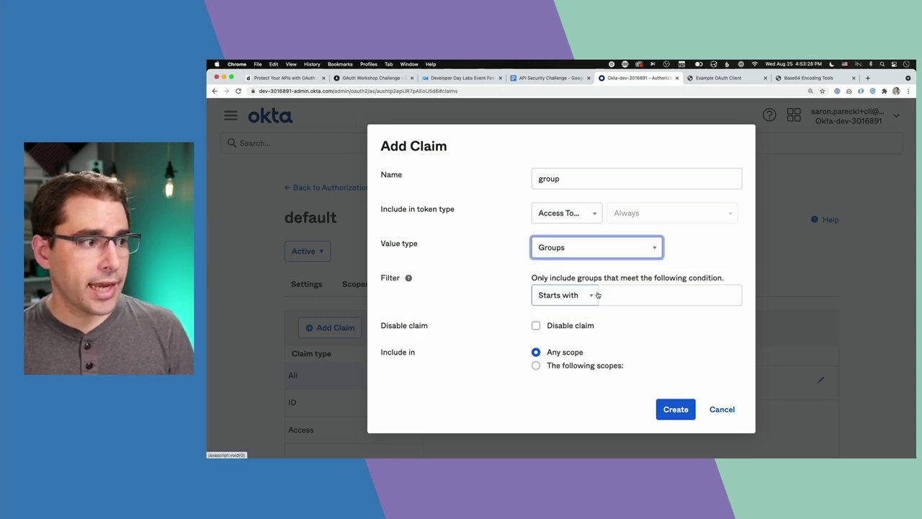
mouse_move(411, 279)
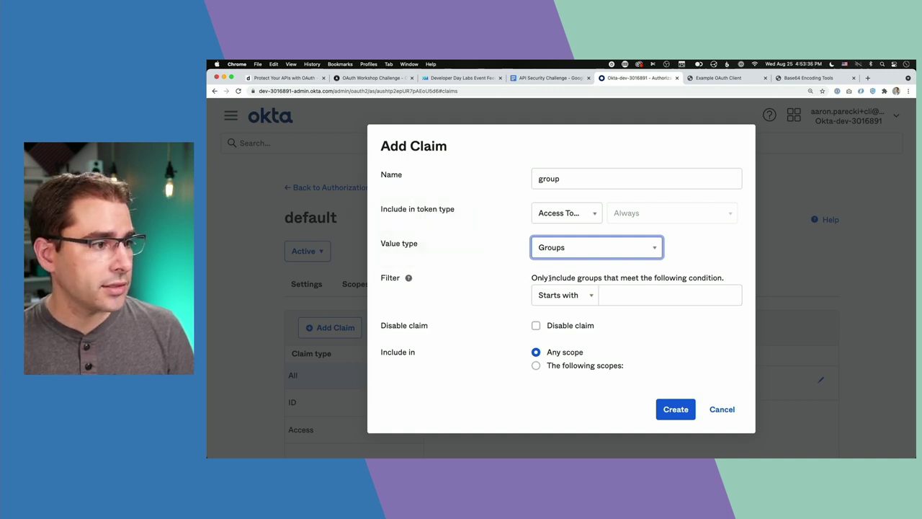
left_click_drag(531, 278, 728, 276)
left_click(729, 277)
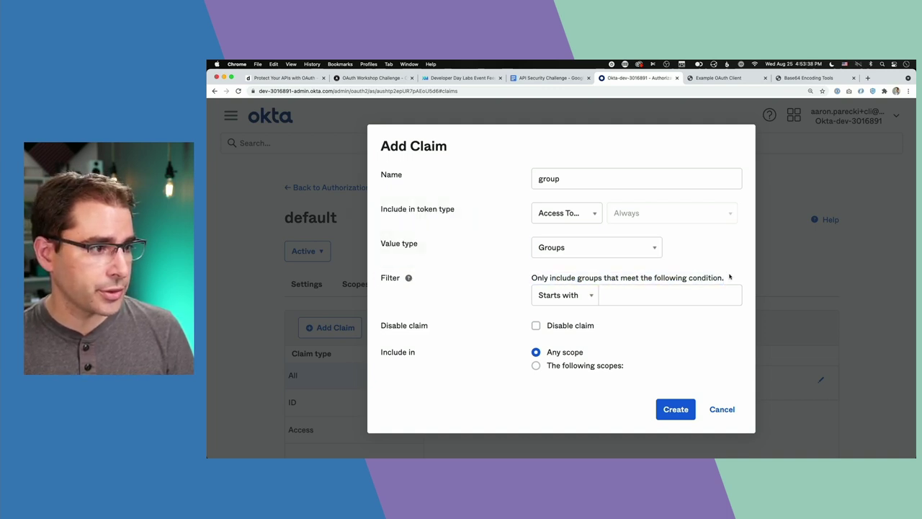
left_click(592, 295)
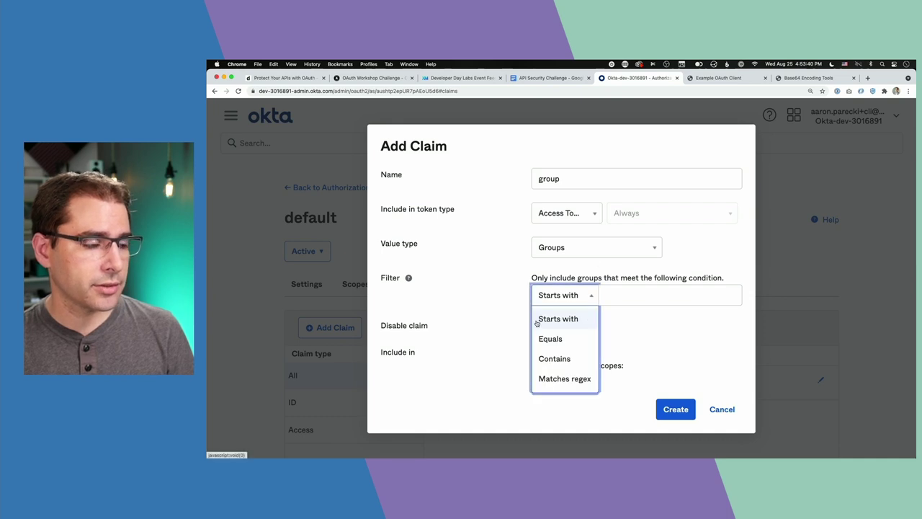
left_click(562, 383)
left_click(663, 302)
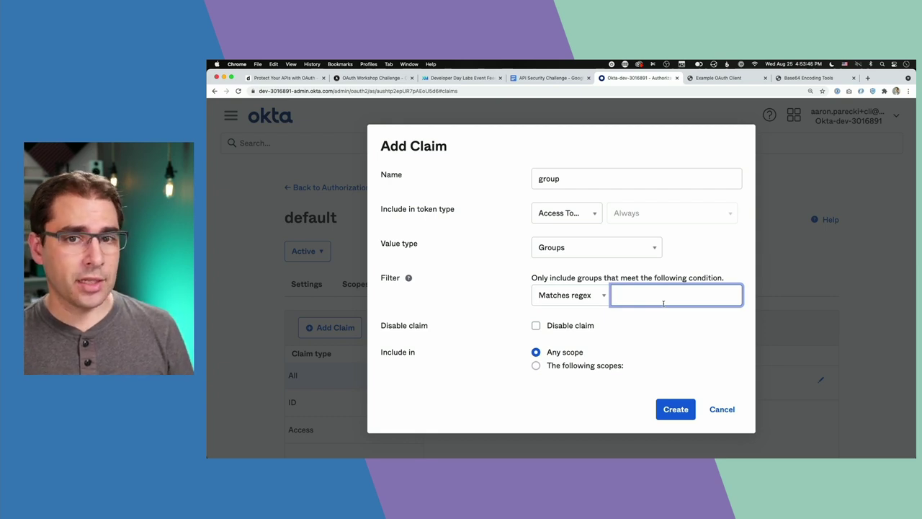
type(".*")
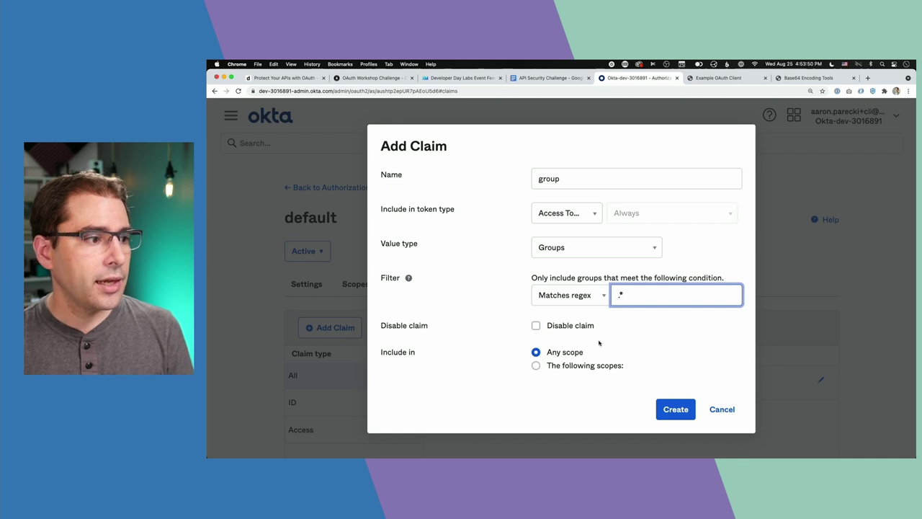
Include the group claim in any scope and create it.
left_click(536, 353)
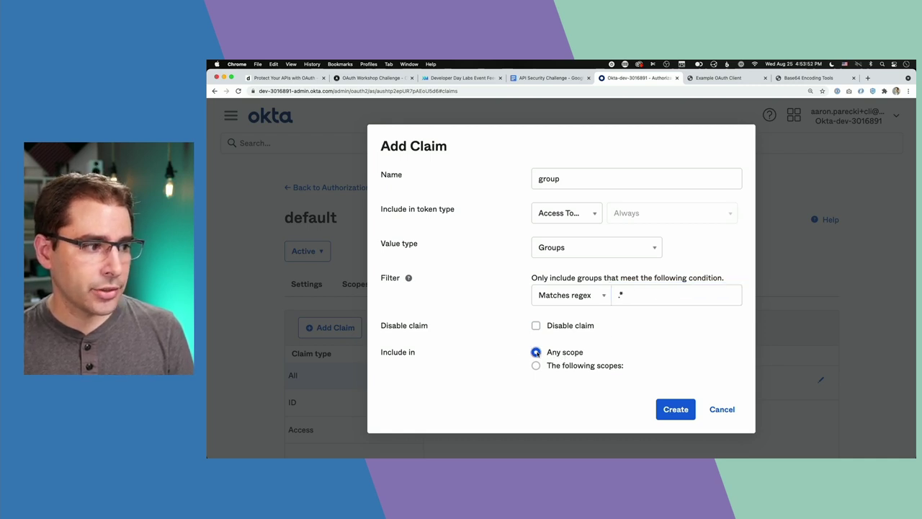
left_click(535, 366)
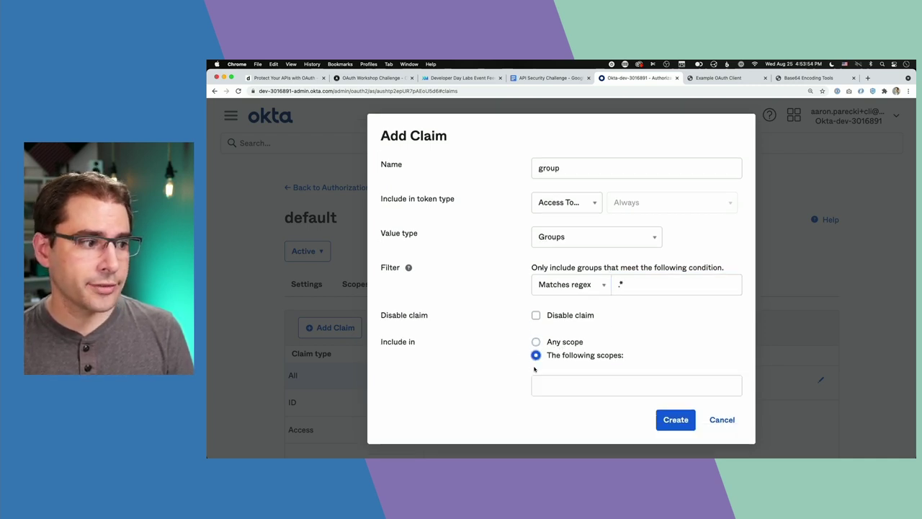
left_click(535, 341)
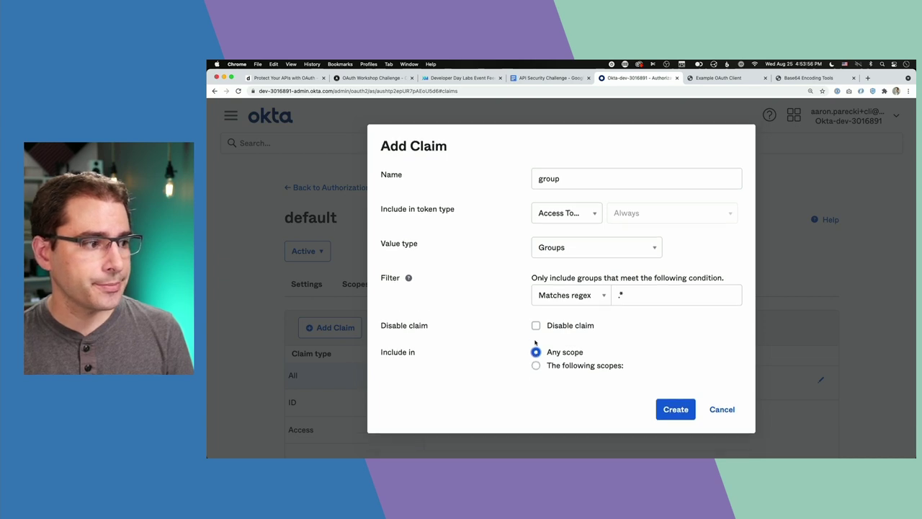
left_click(670, 412)
scroll(669, 414, "down", 3)
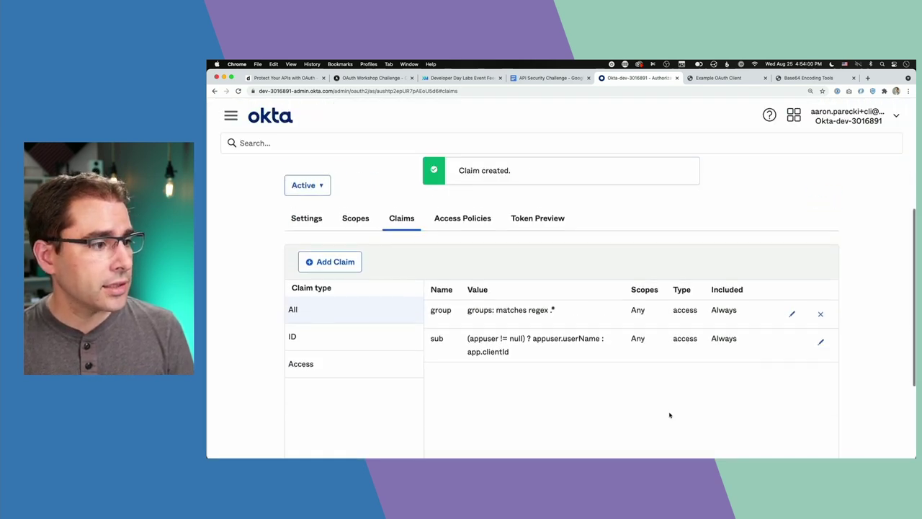
scroll(669, 414, "up", 2)
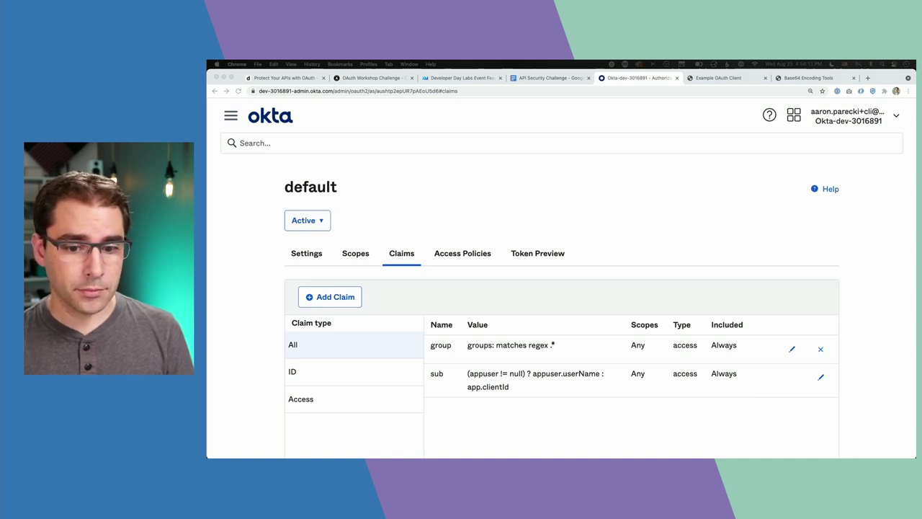
Rerun the authorization flow for developerday in the example OAuth client and exchange the code for a new access token.
left_click(799, 81)
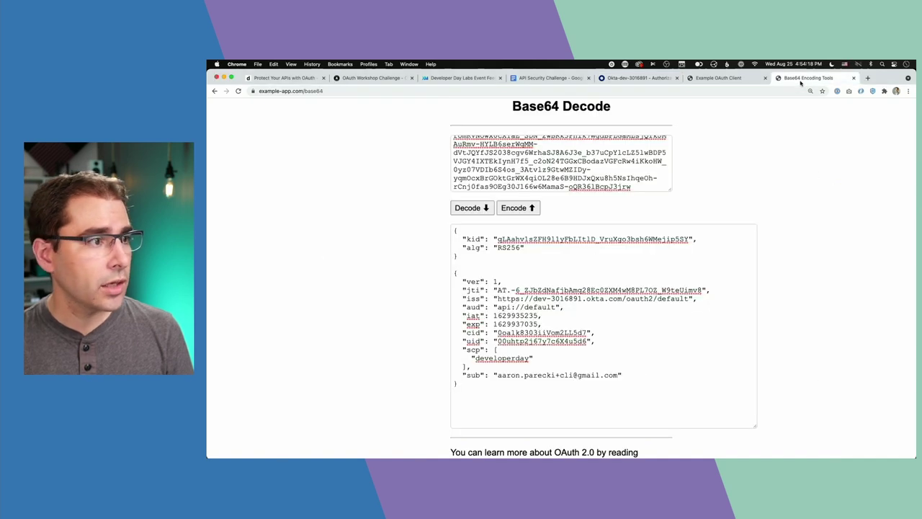
left_click(726, 77)
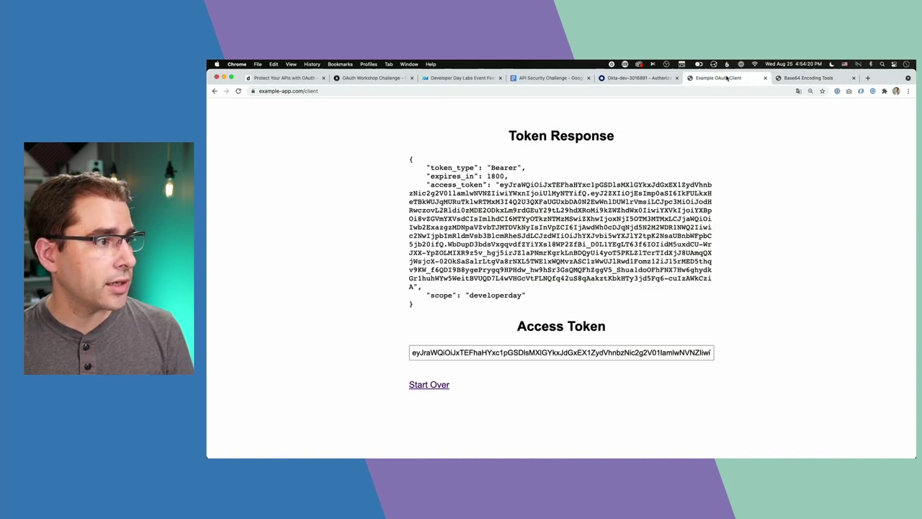
left_click(442, 385)
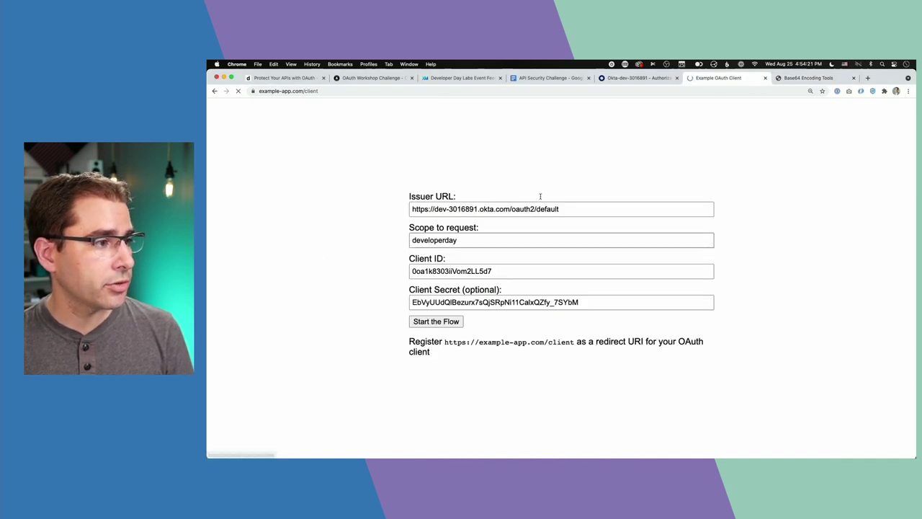
left_click(425, 323)
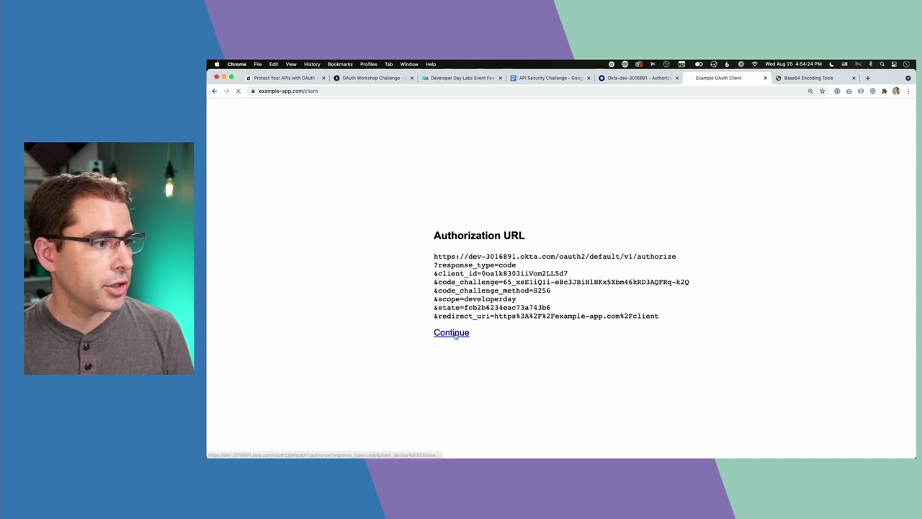
left_click(454, 334)
left_click(469, 366)
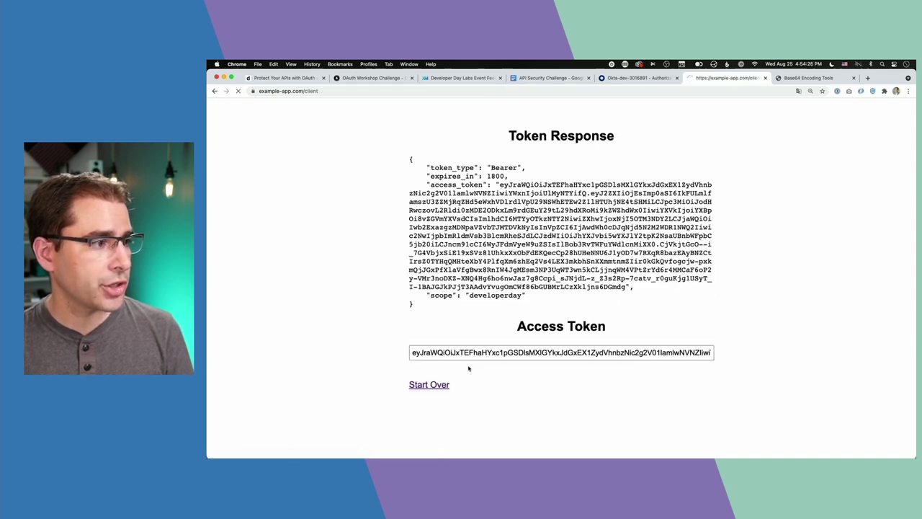
Copy the new access token into the Base64 decoding tool, replacing the previous token, and decode it.
triple_click(479, 358)
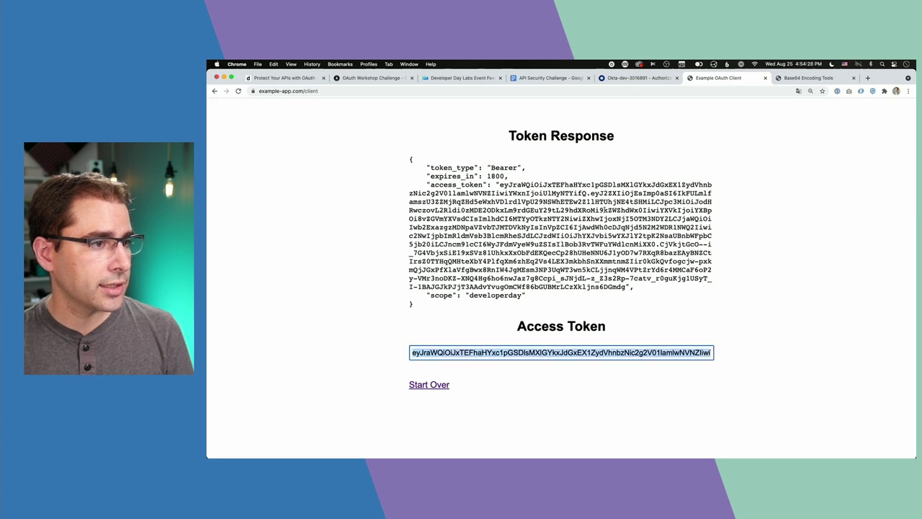
left_click(803, 78)
key("ctrl+a")
key("ctrl+v")
left_click(470, 207)
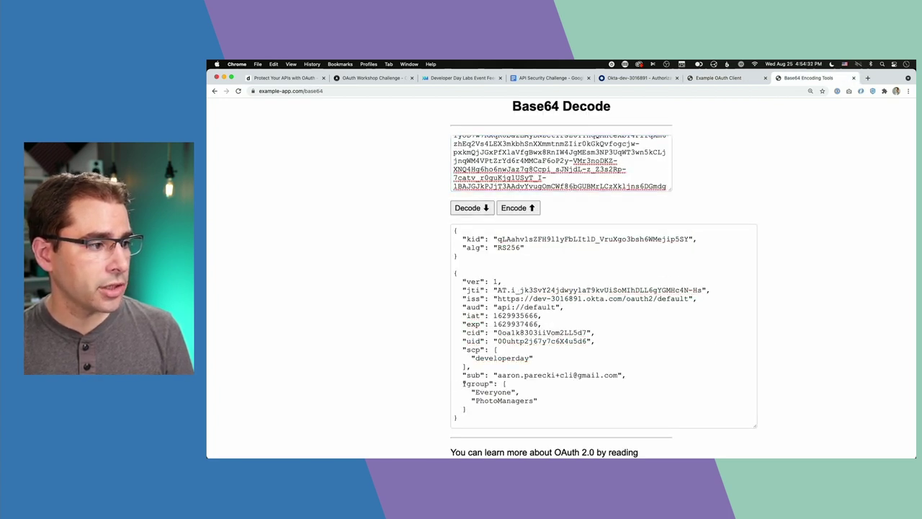
Examine the PhotoManagers entry of the group claim and the iat and exp timestamps in the decoded access token.
left_click_drag(463, 384, 536, 400)
left_click(471, 408)
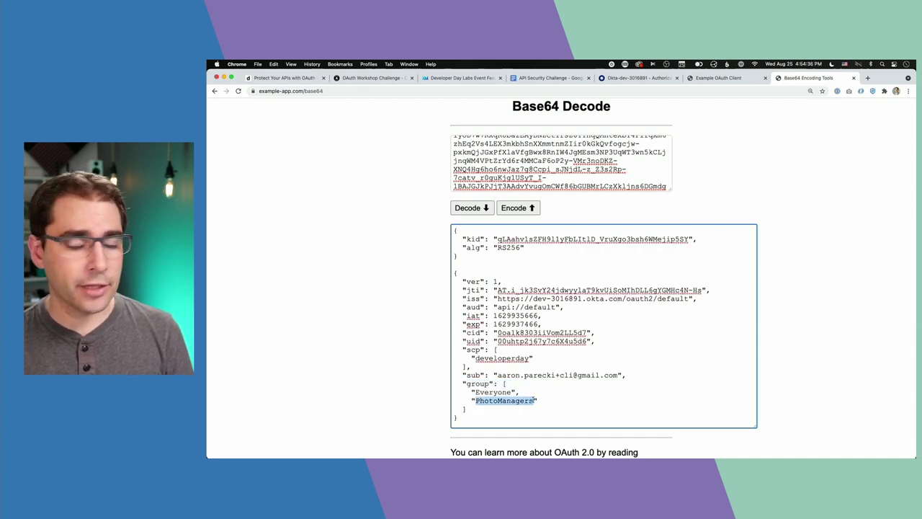
left_click_drag(470, 409, 448, 383)
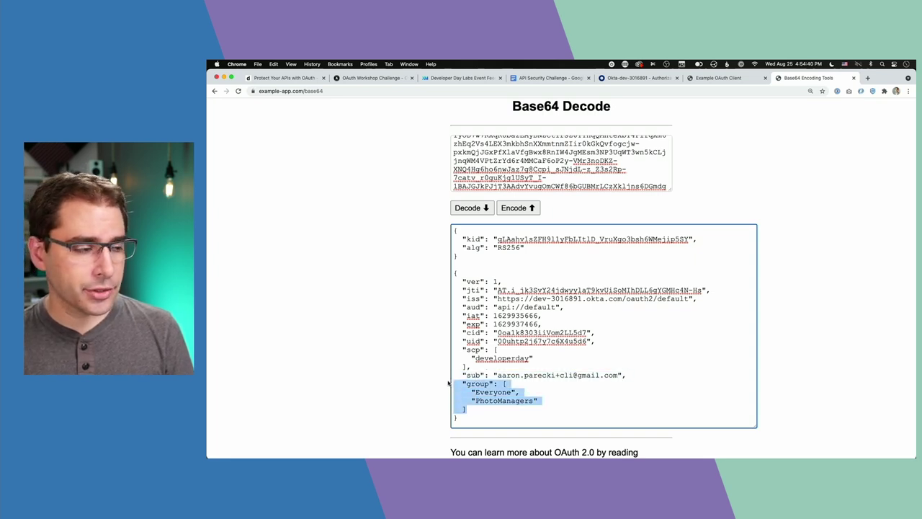
left_click(446, 383)
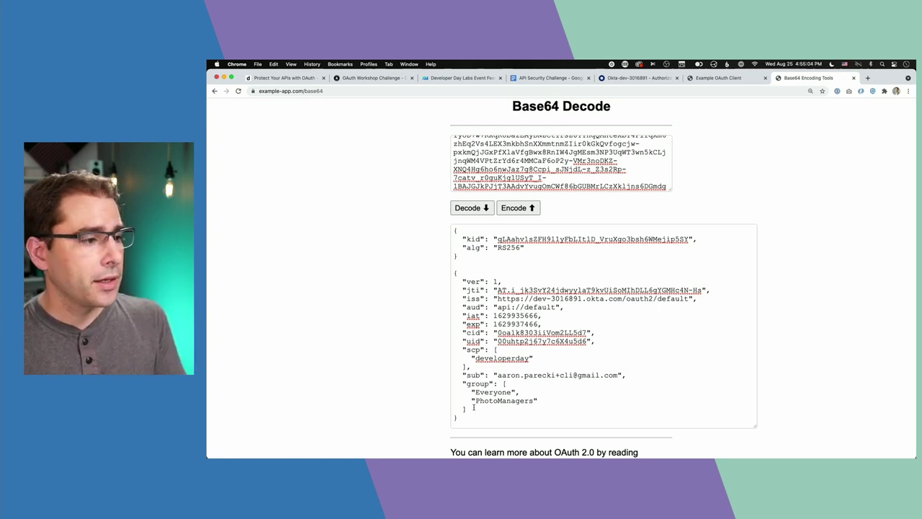
left_click_drag(476, 401, 536, 401)
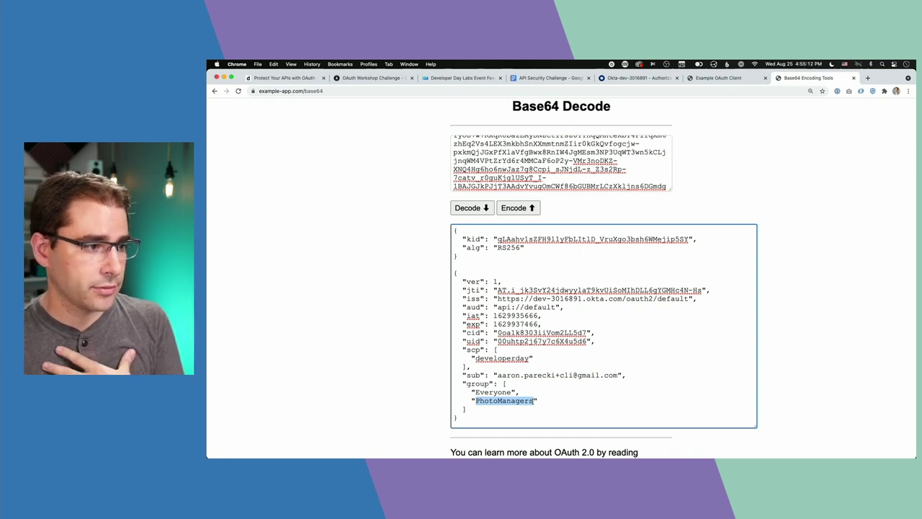
left_click(473, 376)
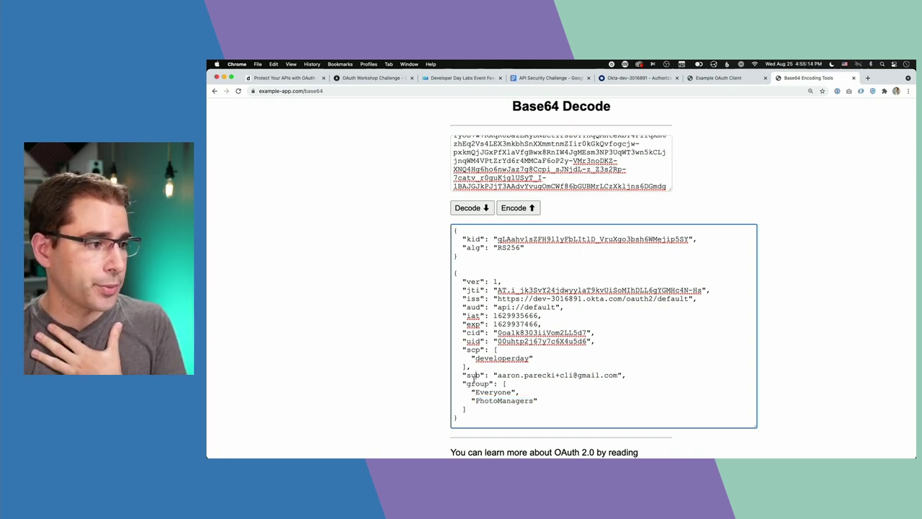
left_click_drag(474, 400, 534, 400)
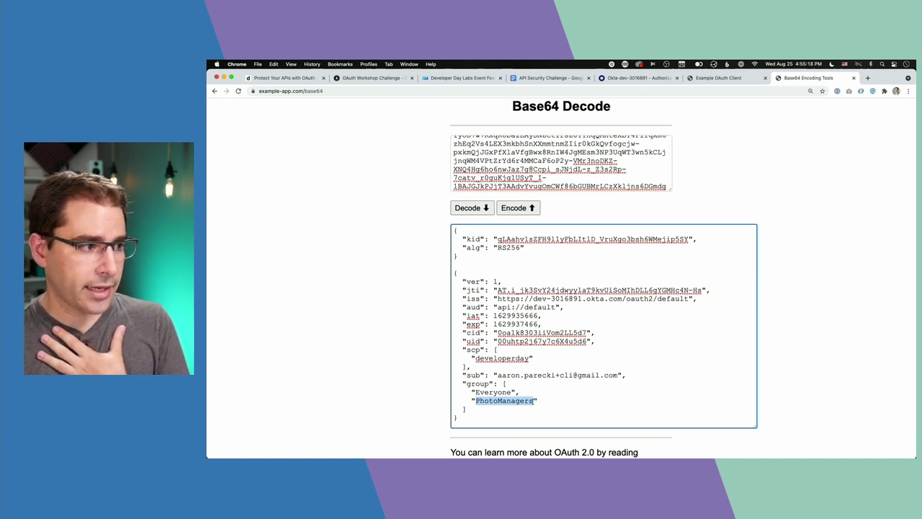
left_click_drag(494, 315, 546, 324)
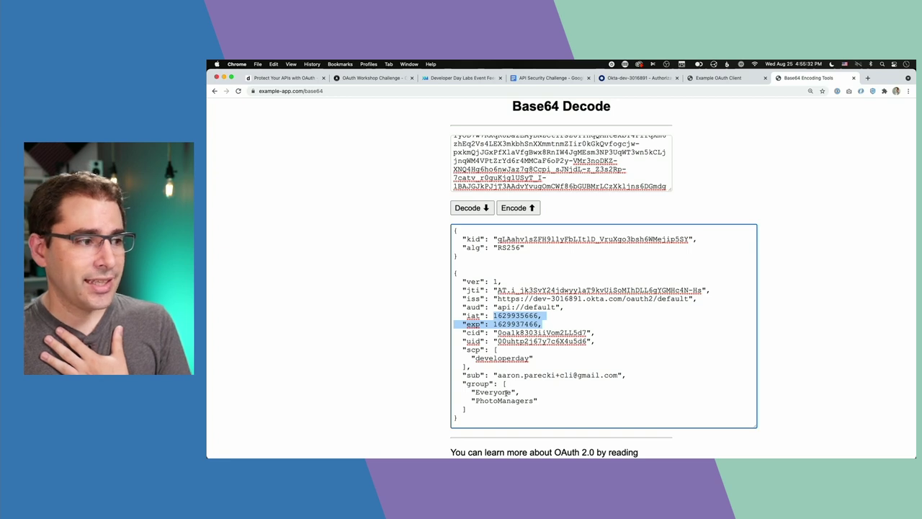
left_click(509, 393)
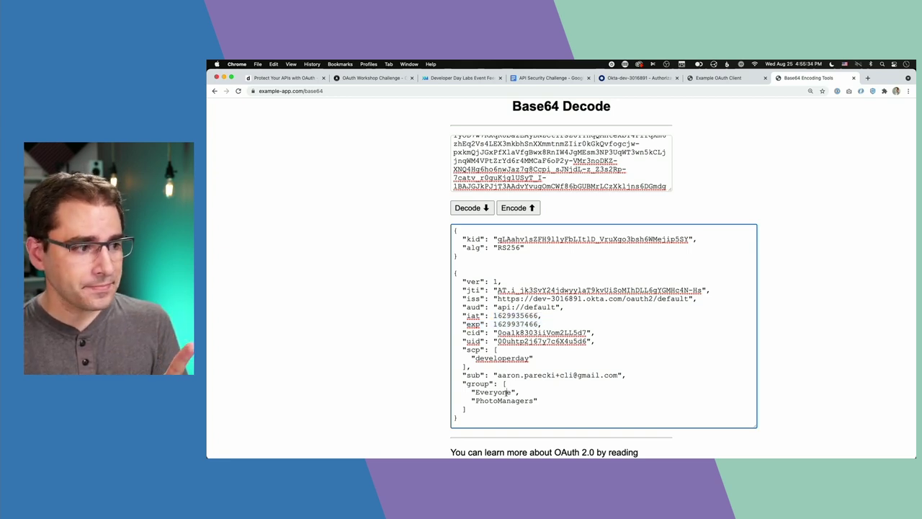
Highlight the complete group claim, its PhotoManagers value and the iat timestamp in the decoded token to inspect them.
key("super+Tab")
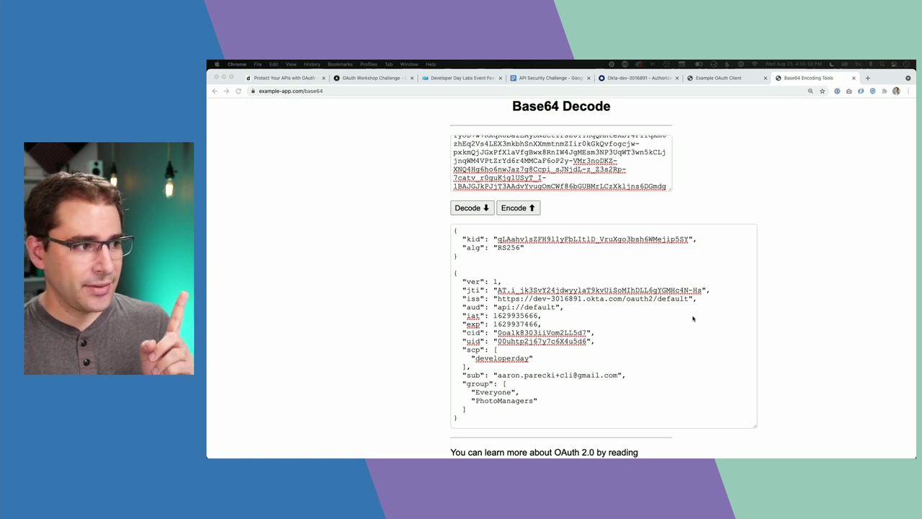
scroll(693, 318, "down", 1)
key("super+Tab")
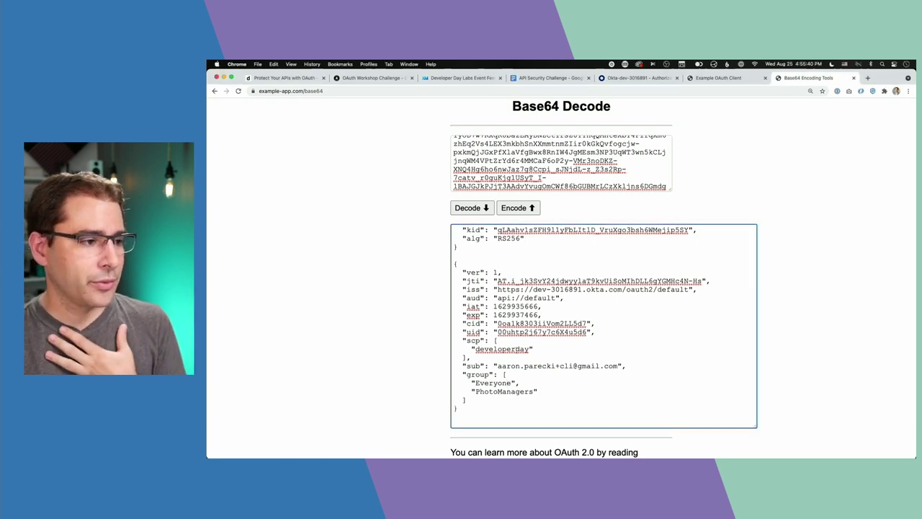
left_click_drag(468, 400, 449, 377)
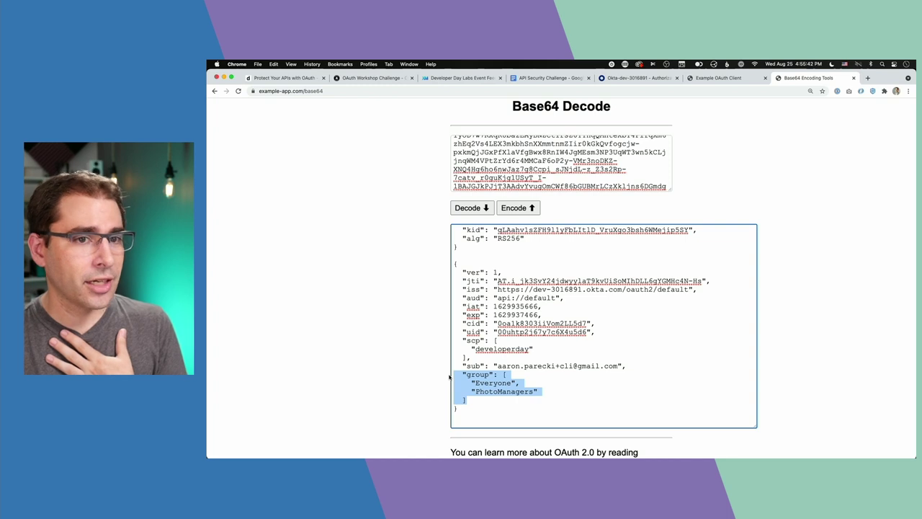
key("super+plus")
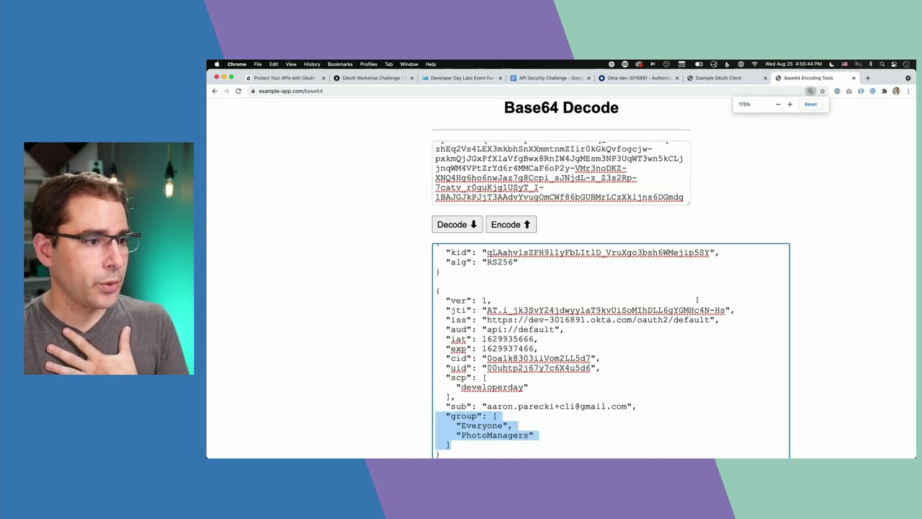
scroll(810, 301, "down", 2)
left_click(465, 369)
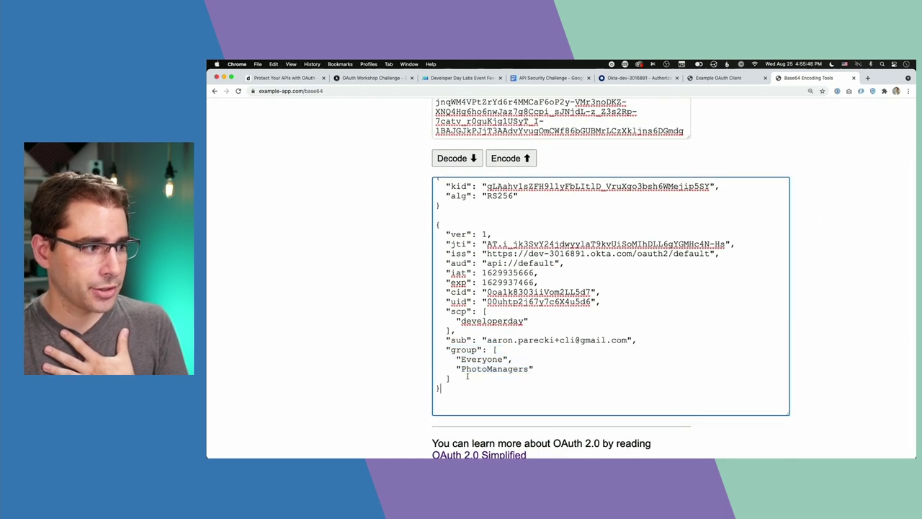
double_click(463, 369)
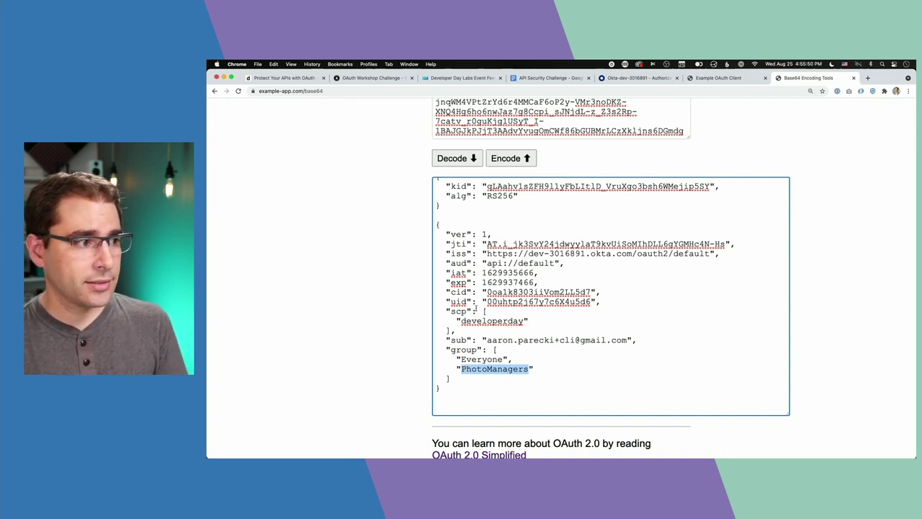
double_click(488, 273)
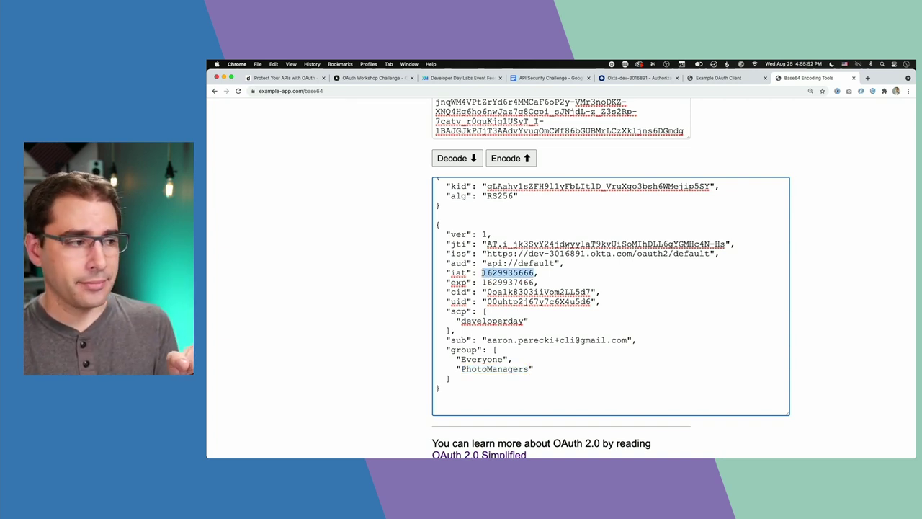
left_click_drag(444, 273, 538, 273)
double_click(523, 274)
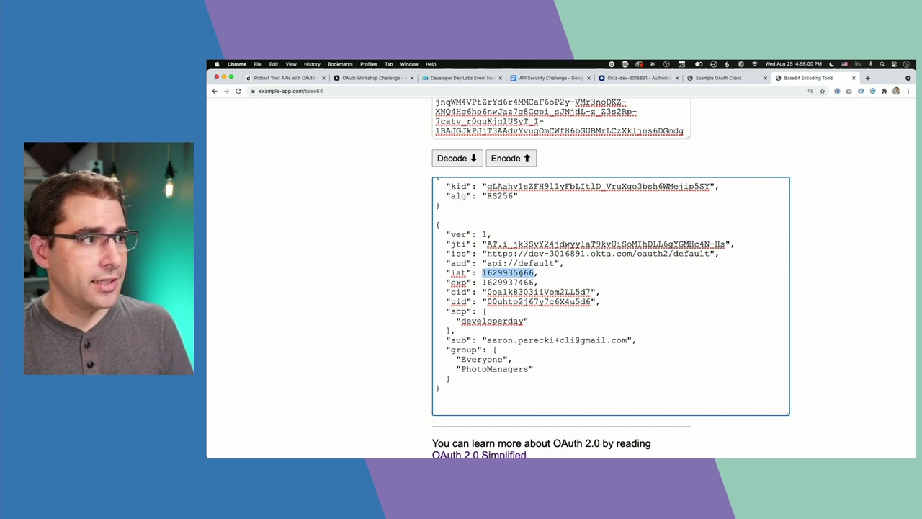
Switch to the Okta admin console and open the PhotoManagers group from the directory.
left_click(631, 78)
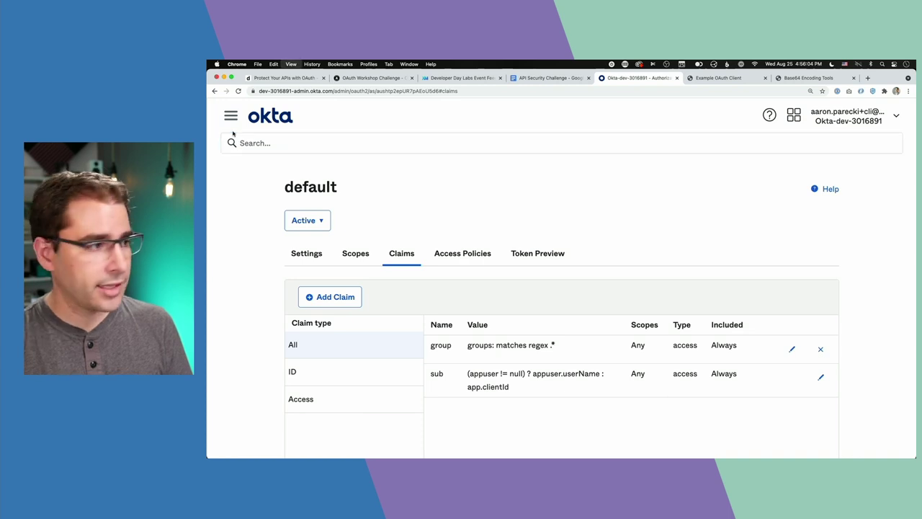
key("ctrl+minus")
left_click(234, 154)
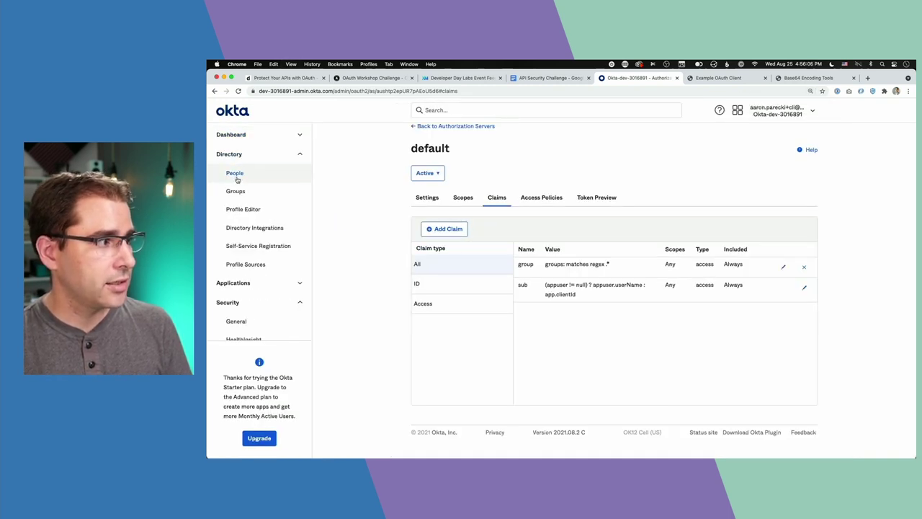
left_click(235, 191)
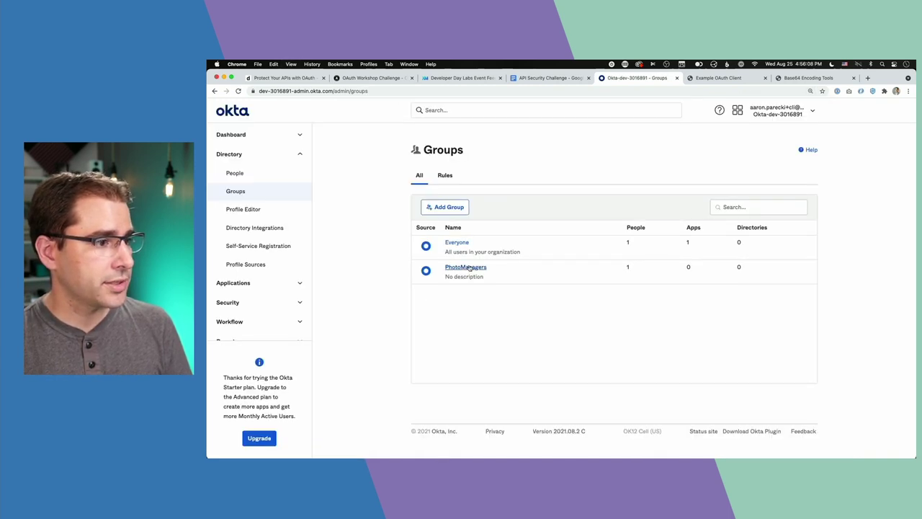
left_click(467, 267)
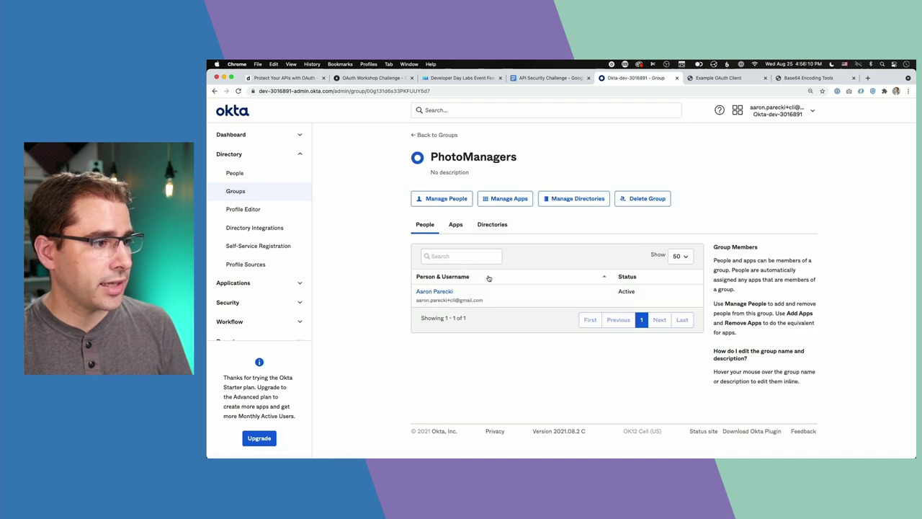
Remove the listed member from the PhotoManagers group and save the membership change.
left_click(456, 196)
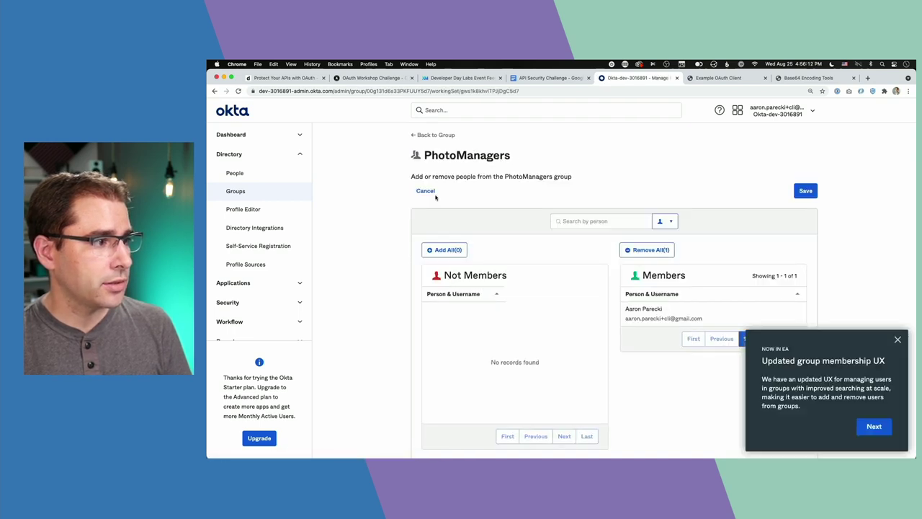
left_click(897, 340)
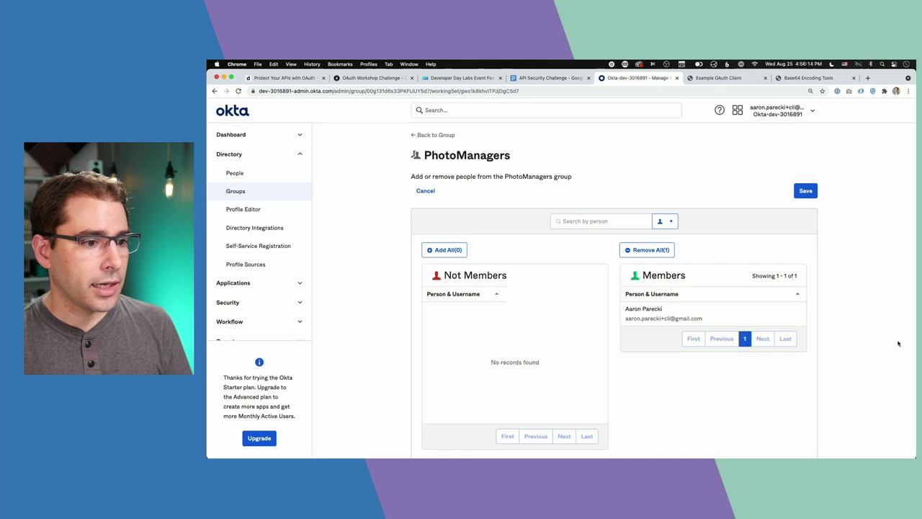
left_click(791, 316)
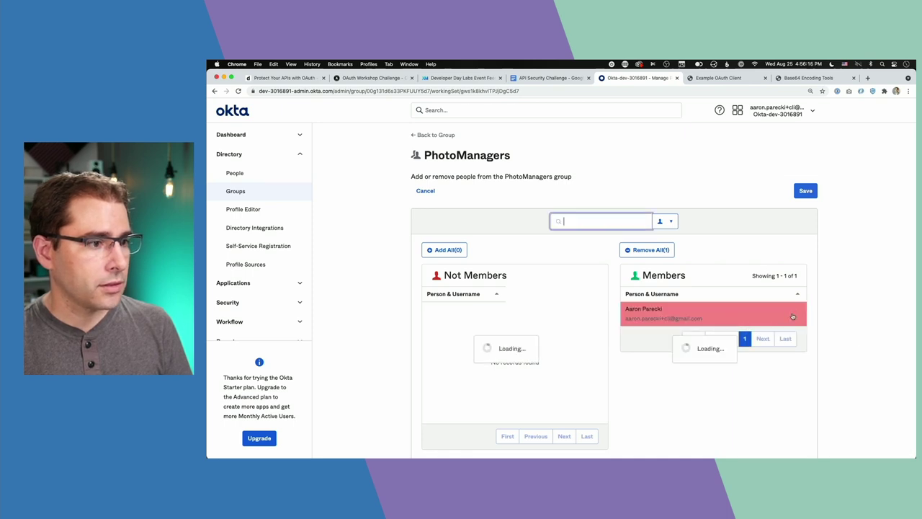
left_click(806, 191)
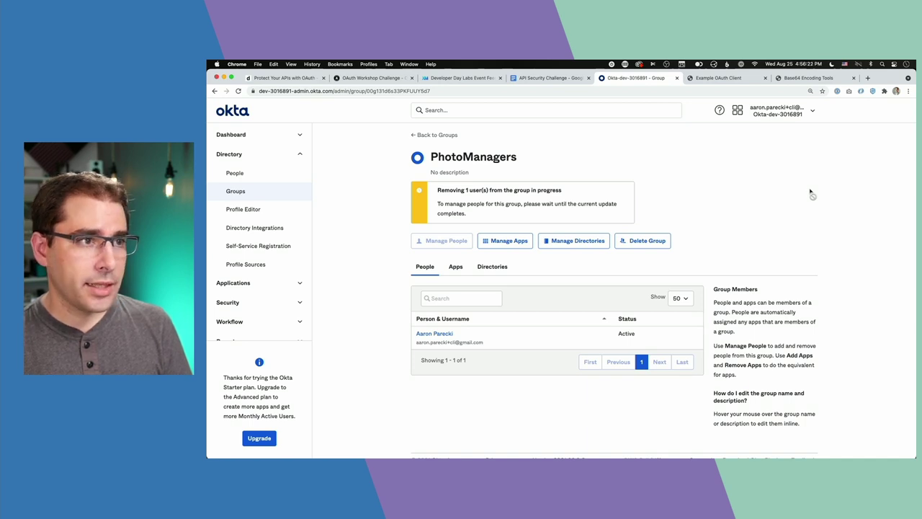
Return to the Base64 decoding tool and examine the exp timestamp and the whole payload of the decoded token.
left_click(807, 77)
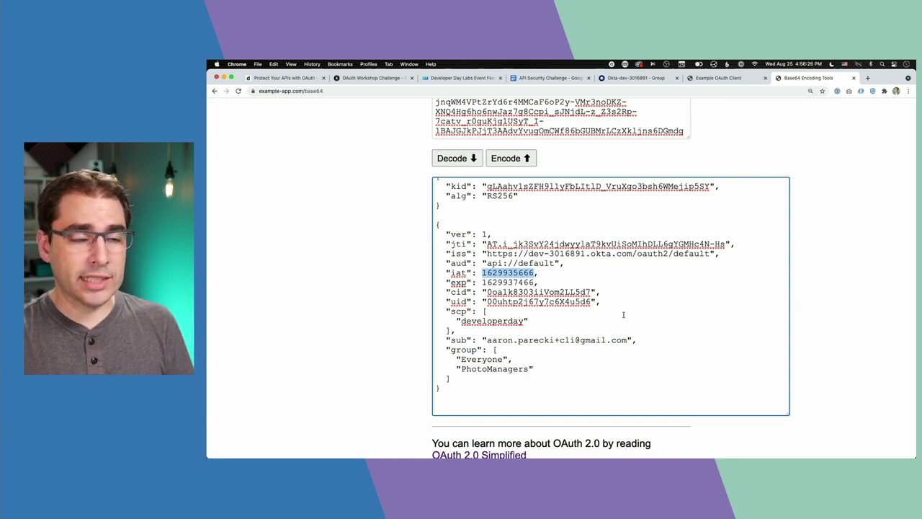
left_click_drag(482, 281, 535, 282)
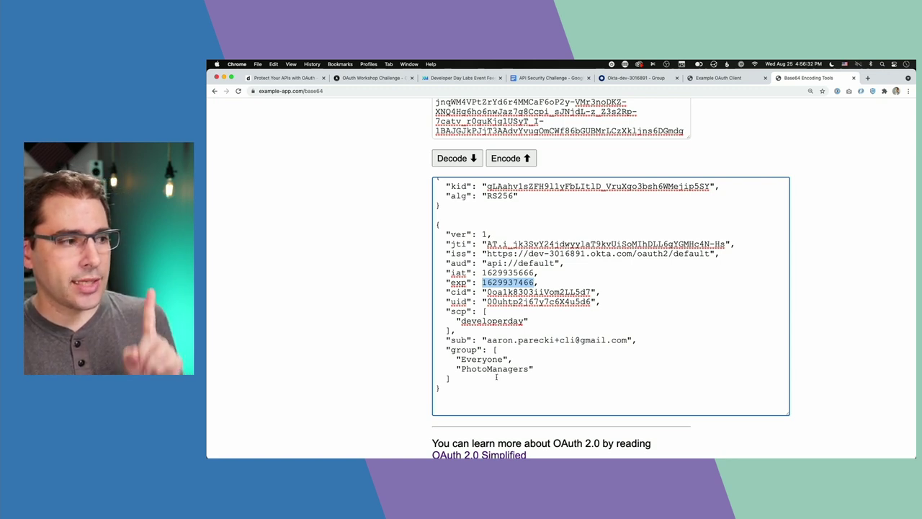
left_click_drag(475, 393, 435, 225)
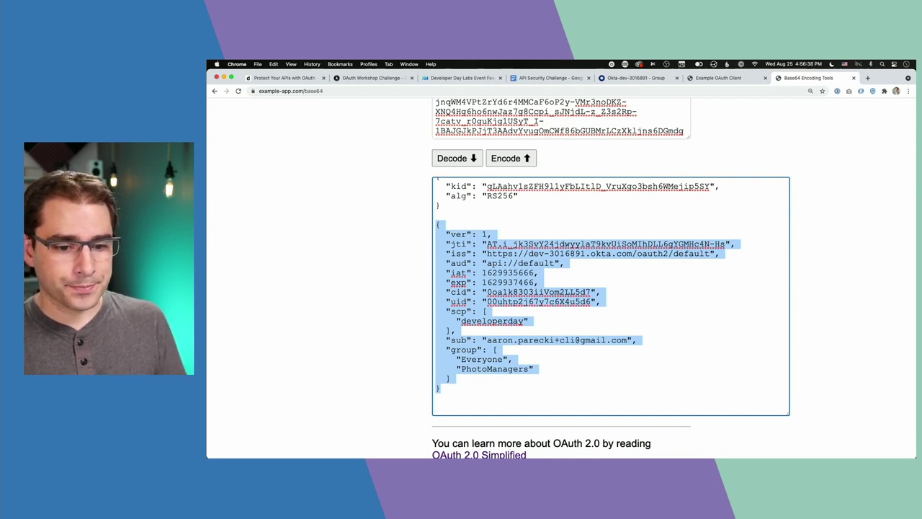
left_click(426, 299)
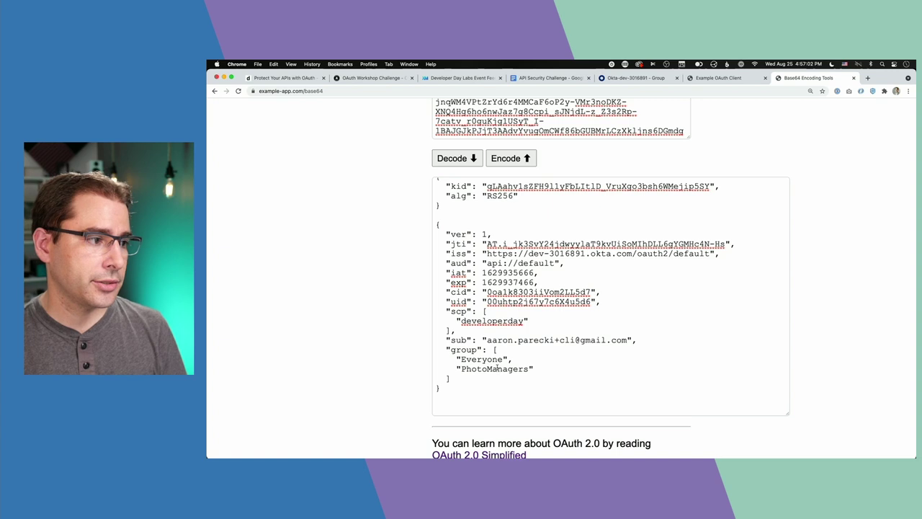
scroll(498, 369, "up", 1)
scroll(400, 277, "up", 2)
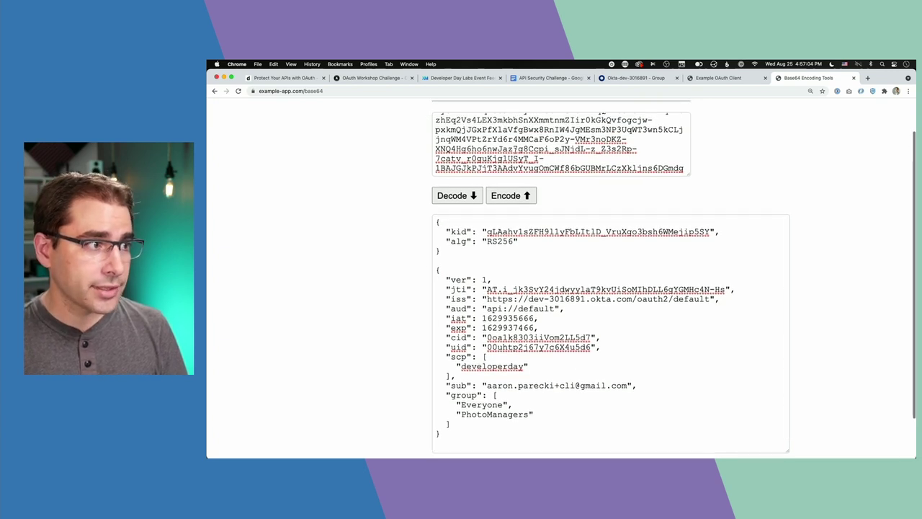
scroll(394, 332, "down", 2)
scroll(394, 332, "up", 1)
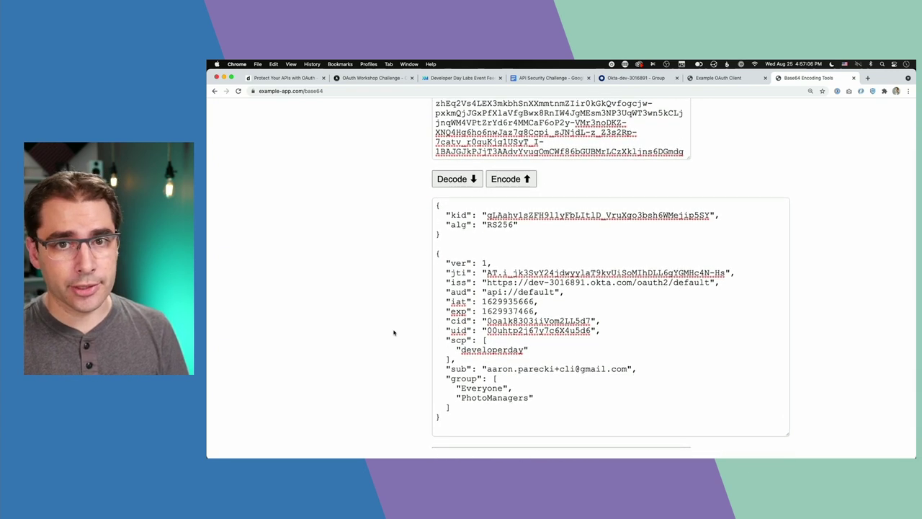
scroll(394, 332, "up", 1)
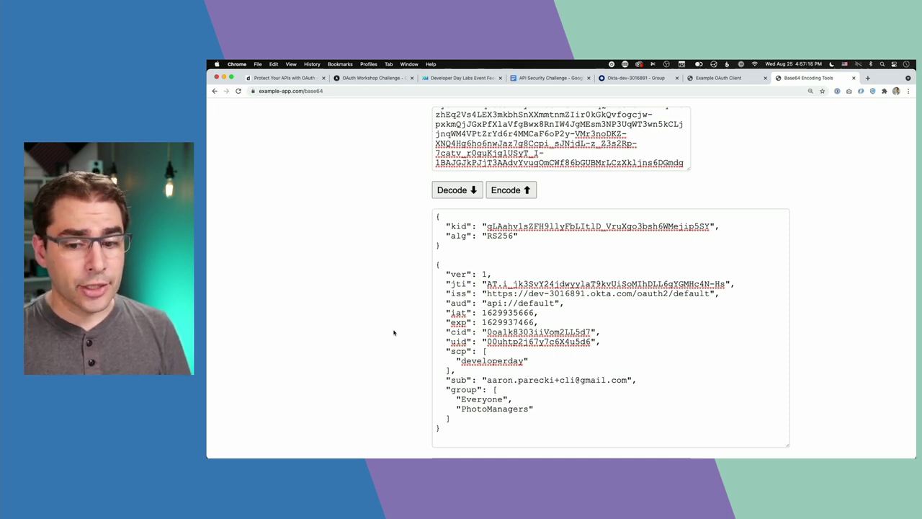
scroll(394, 332, "down", 2)
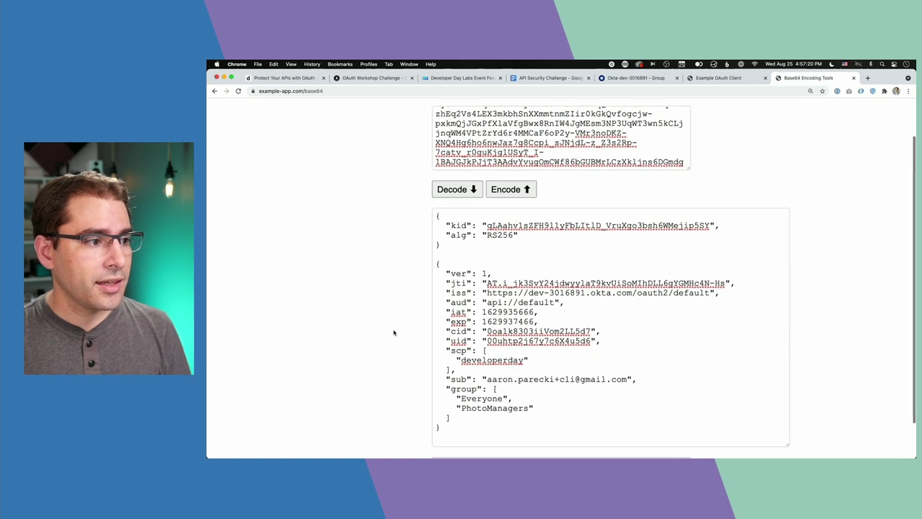
scroll(504, 319, "down", 1)
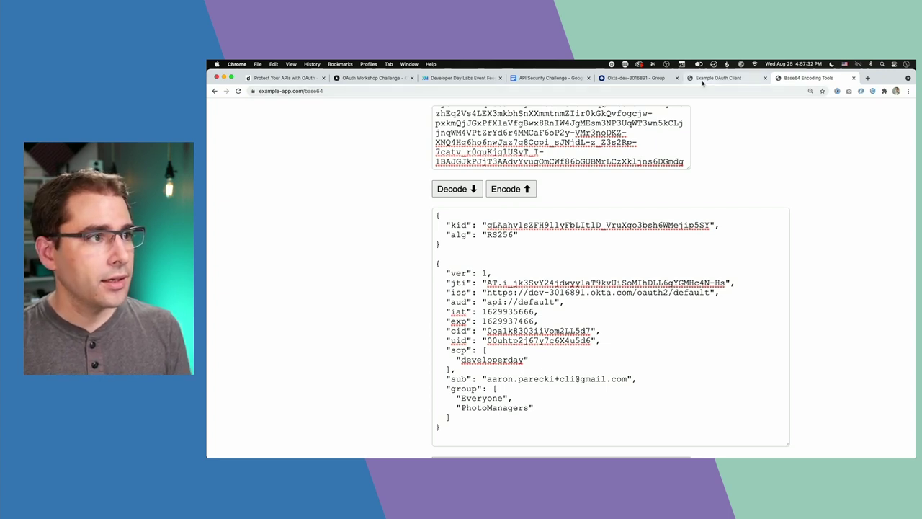
Check the custom claim instructions in the workshop document, then open the claims of the default authorization server in the Okta admin console.
left_click(549, 78)
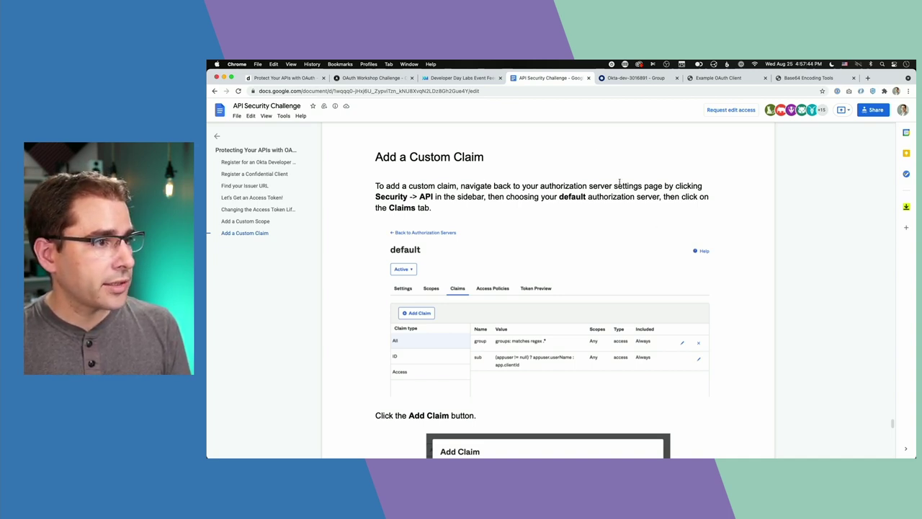
scroll(505, 252, "down", 5)
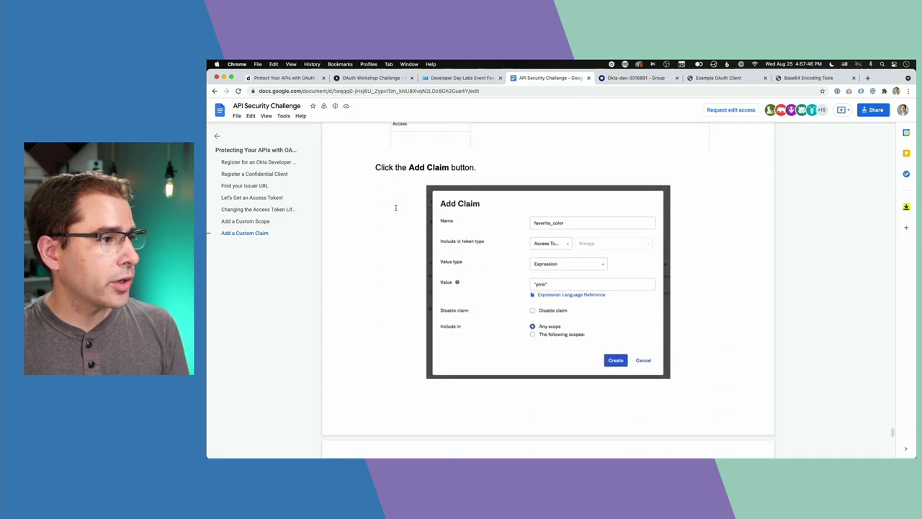
left_click(634, 78)
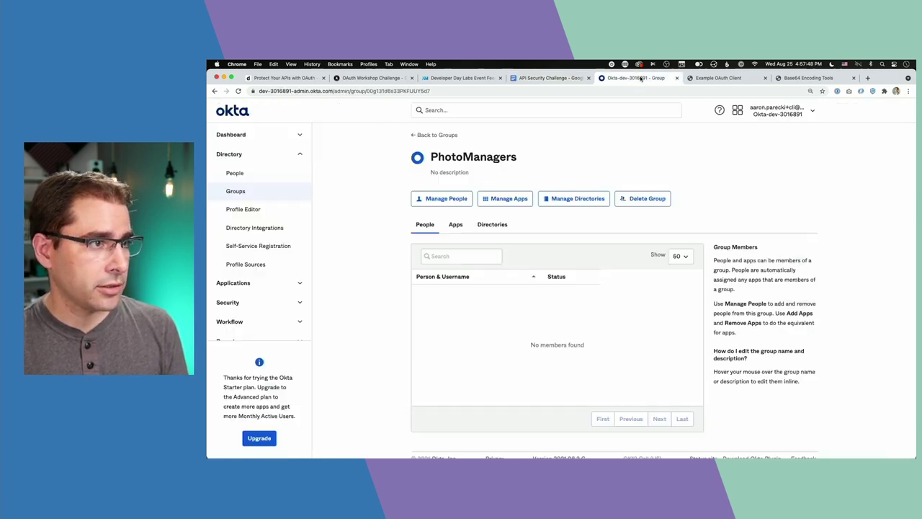
left_click(228, 301)
scroll(237, 274, "down", 3)
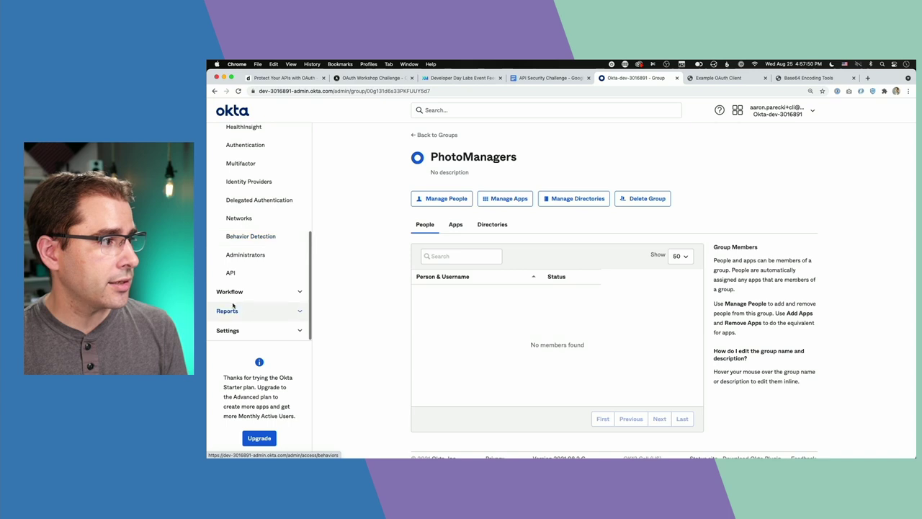
left_click(233, 272)
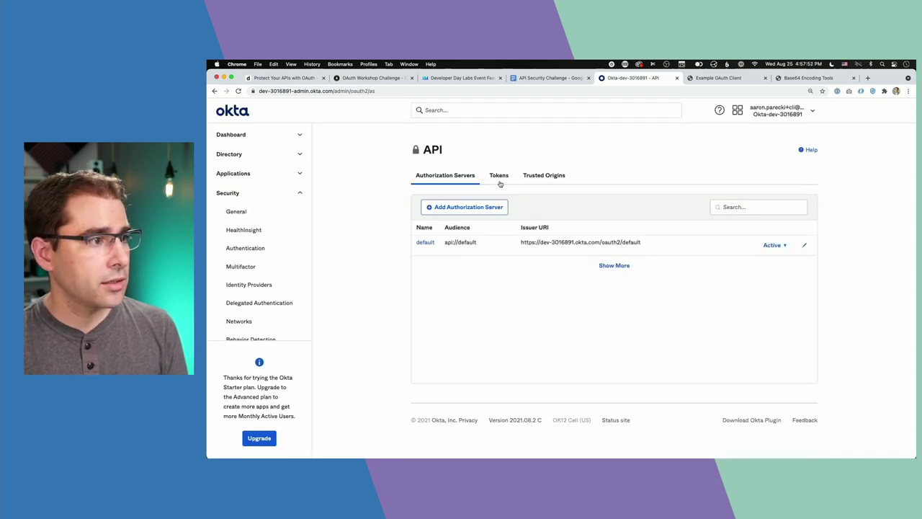
left_click(425, 242)
left_click(501, 209)
Start a new claim named favorite_color, included in the access token with the Expression value type.
left_click(445, 240)
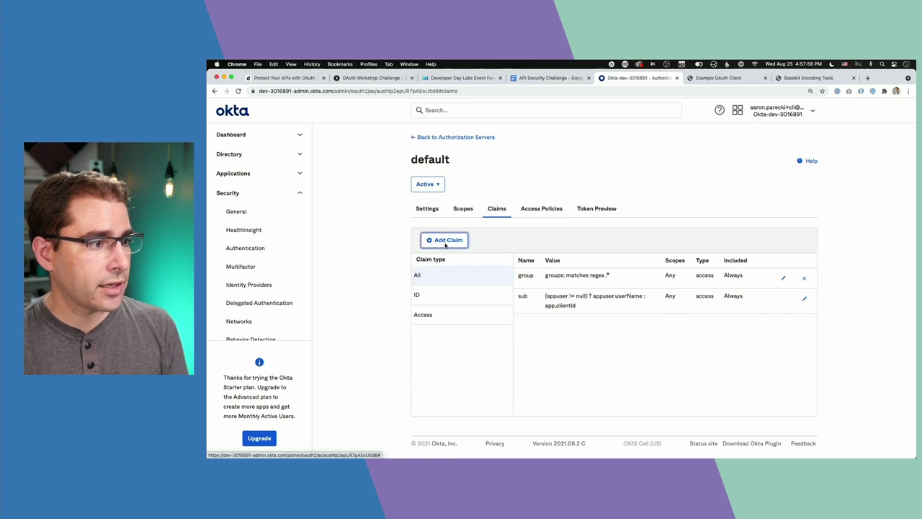
type("favorite_color")
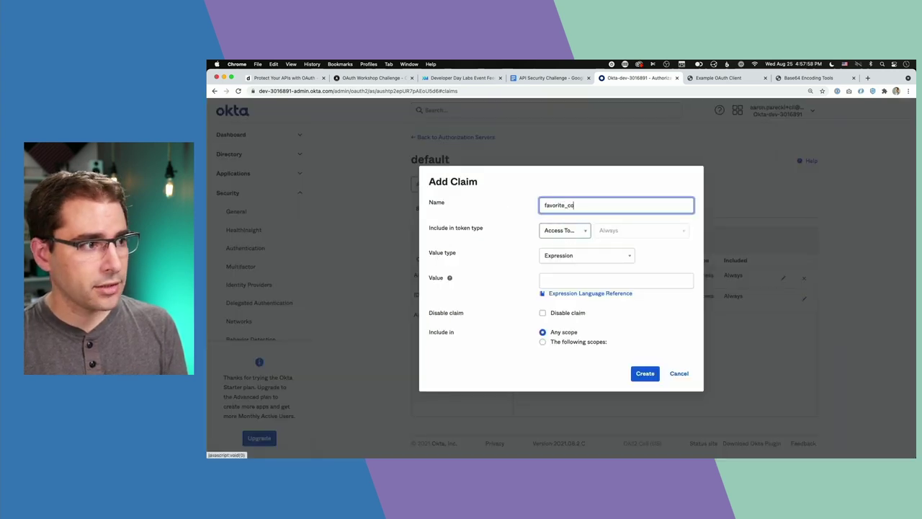
left_click(577, 230)
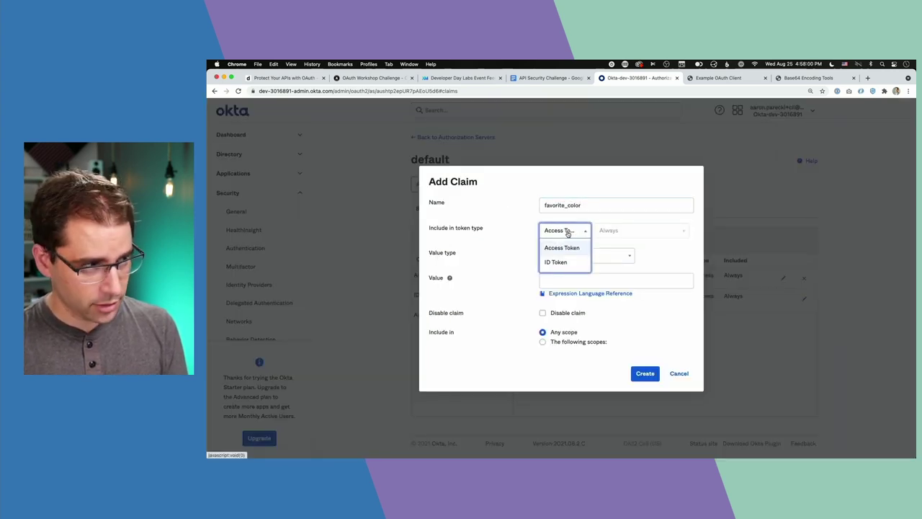
left_click(526, 234)
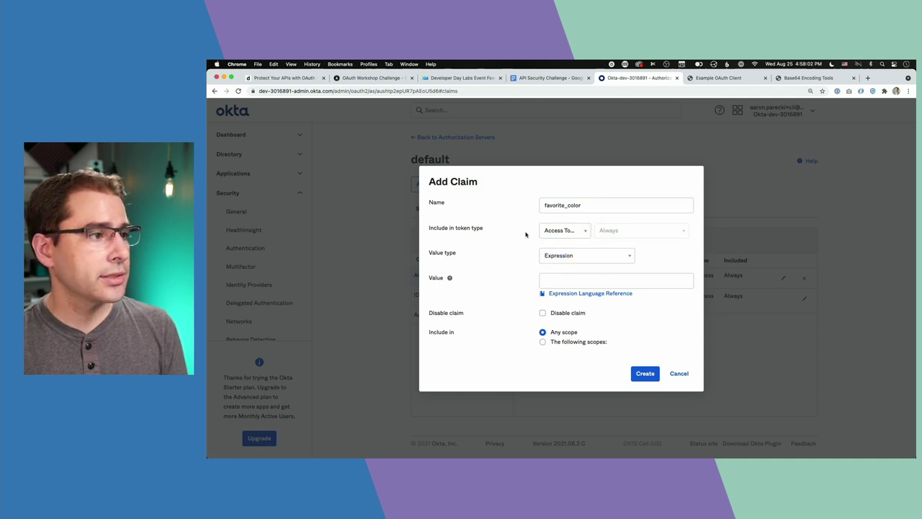
left_click(587, 256)
left_click(568, 260)
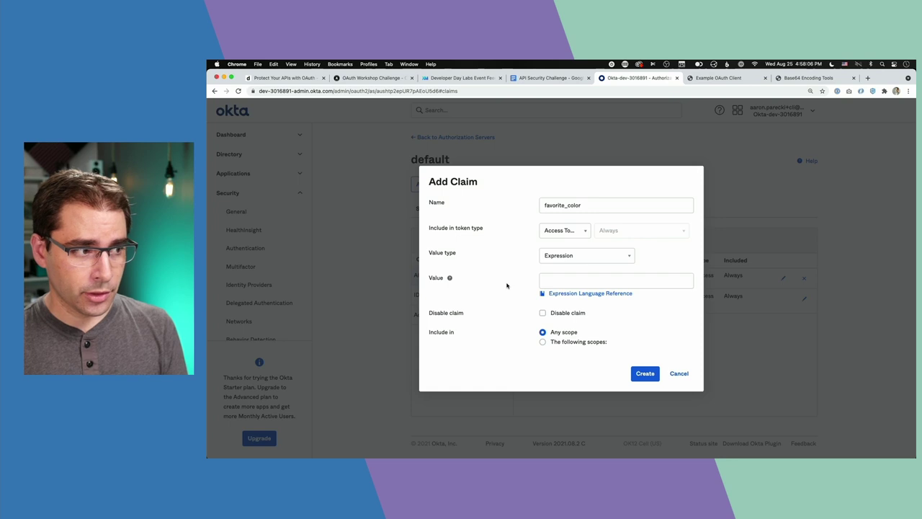
Open the Expression Language Reference and examine the user, application, organization and session properties, highlighting the Session Properties table.
left_click(572, 294)
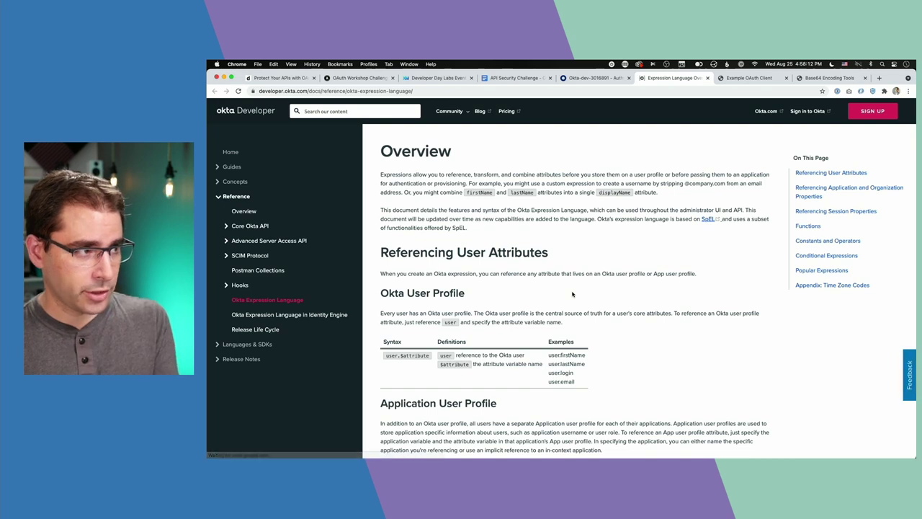
scroll(666, 365, "down", 3)
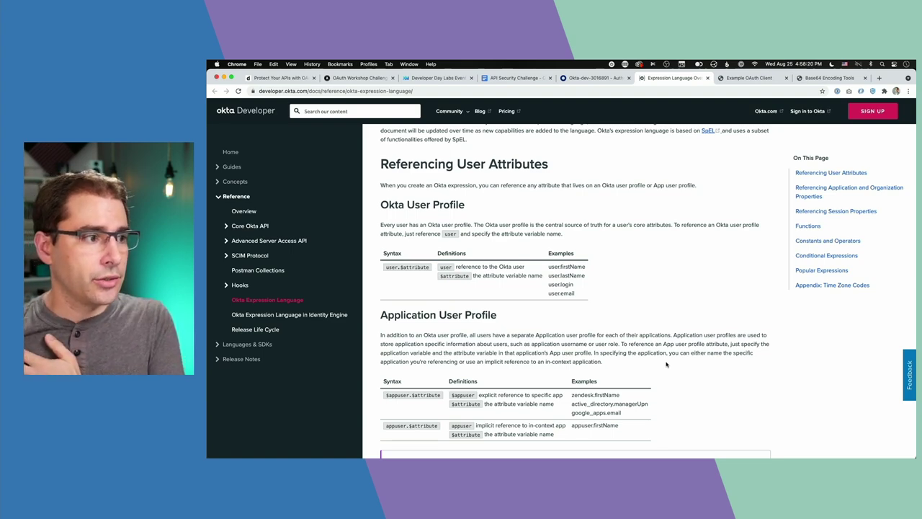
scroll(666, 364, "down", 12)
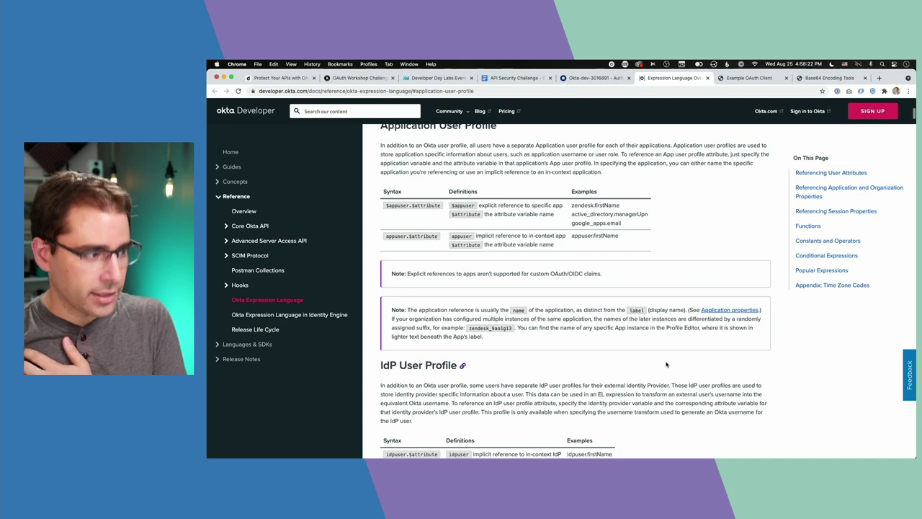
scroll(666, 365, "down", 4)
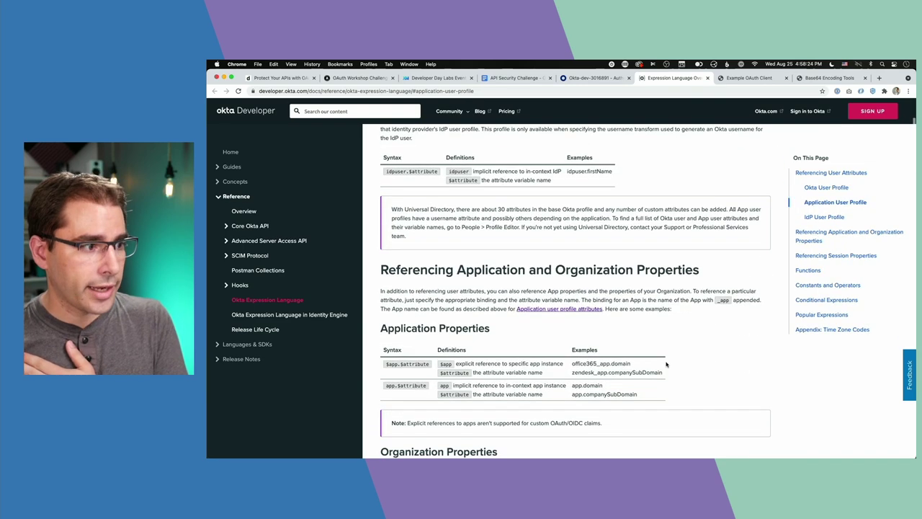
scroll(667, 363, "down", 4)
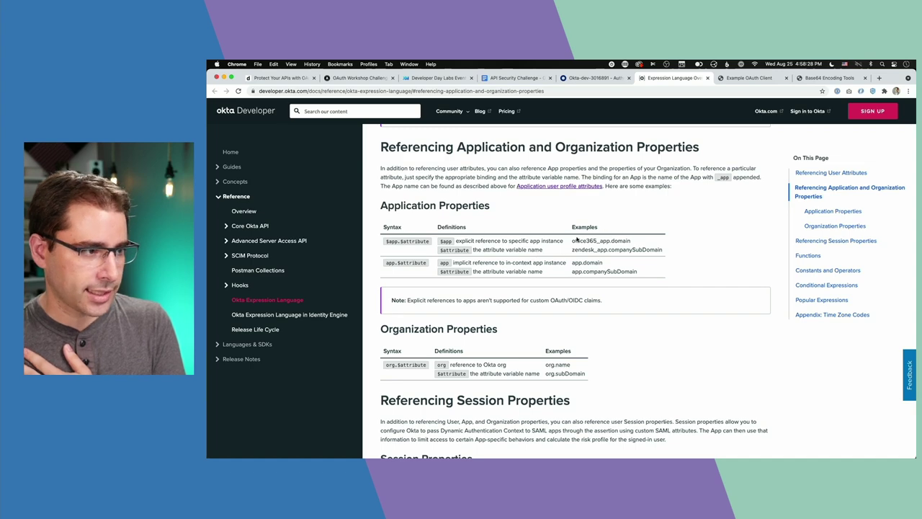
scroll(674, 308, "down", 9)
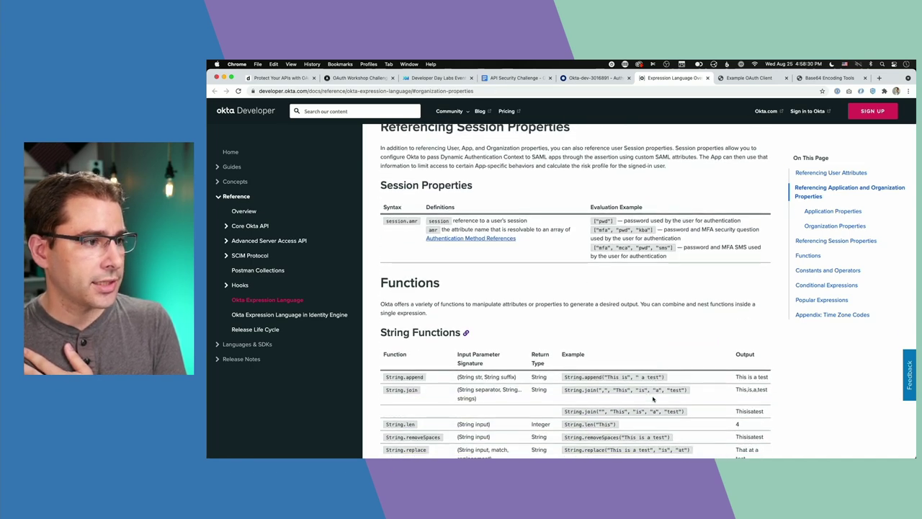
scroll(654, 399, "up", 1)
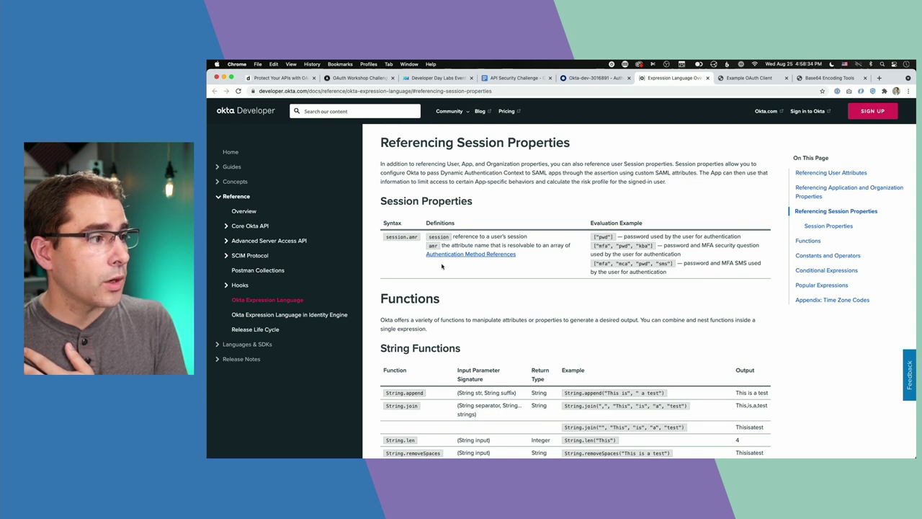
left_click_drag(387, 196, 631, 274)
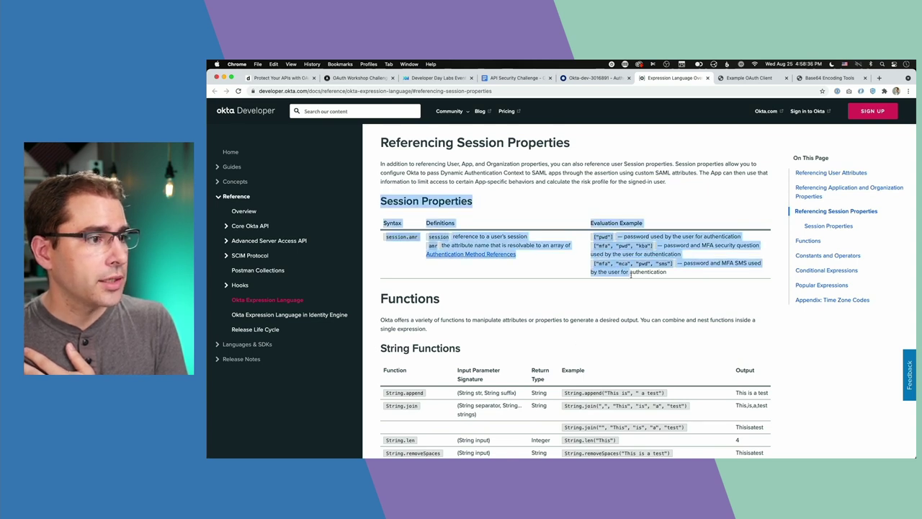
left_click(631, 274)
Return to the unfinished favorite_color claim in the Okta admin console, enter "pink without a closing quote as its value and create it.
left_click(596, 77)
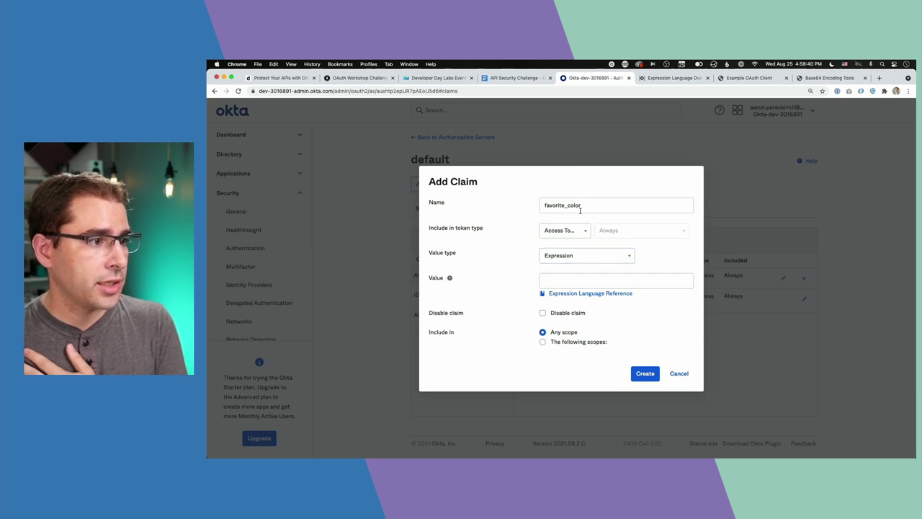
left_click(557, 280)
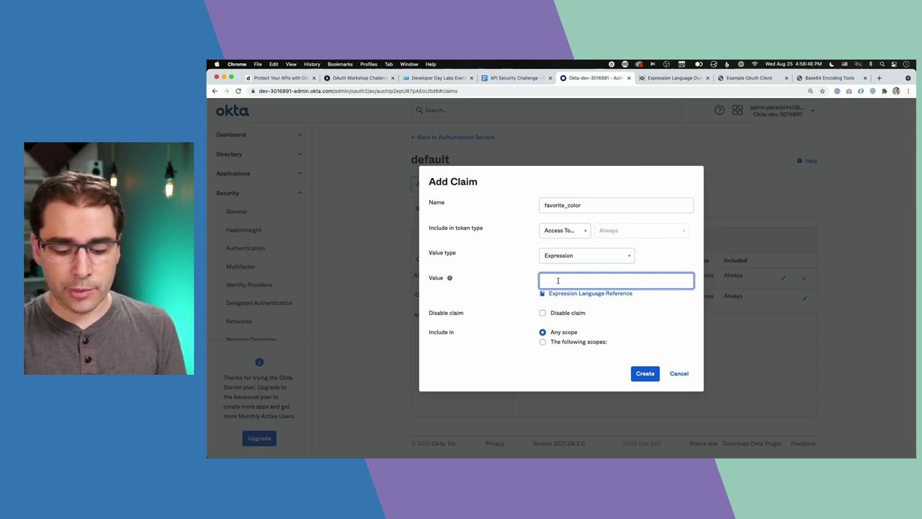
type("\"pink")
key("Return")
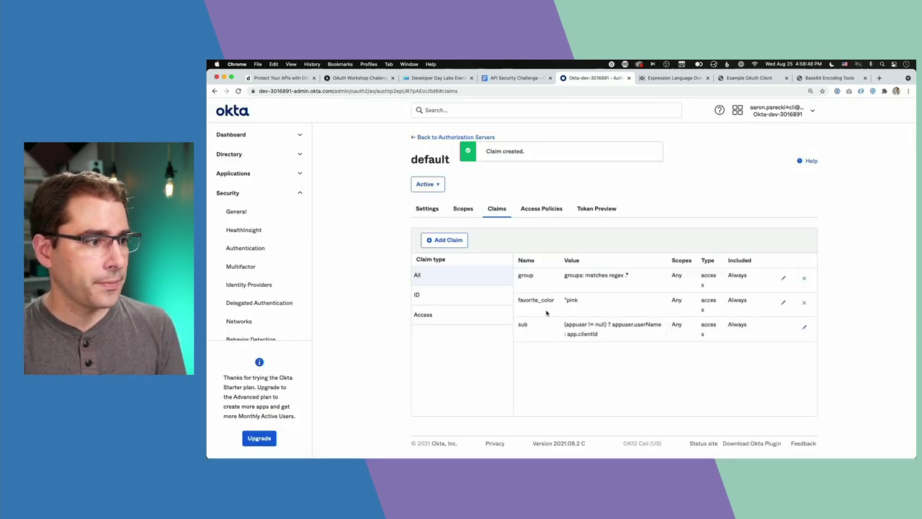
Correct the favorite_color claim's value to "pink" with both quotes, save it and reopen the claim briefly to check it.
left_click(784, 301)
left_click(572, 280)
type("\"pink")
left_click(649, 373)
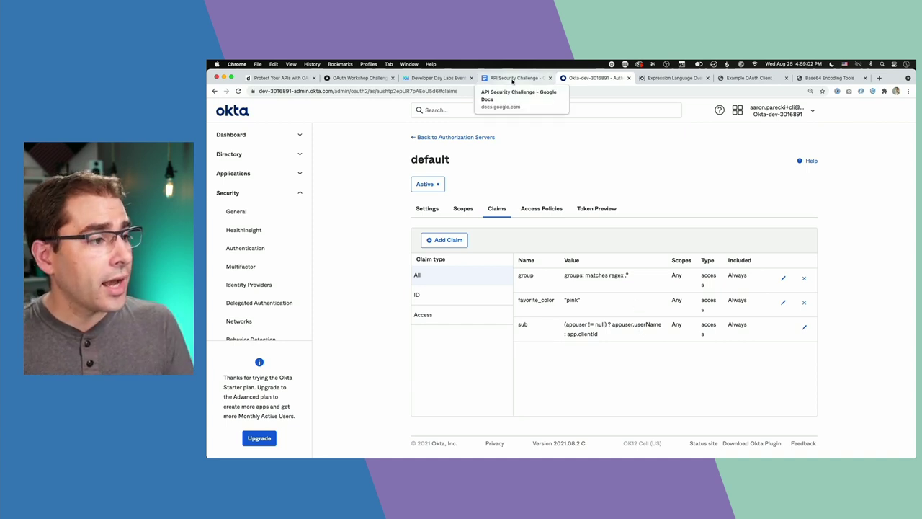
left_click(783, 302)
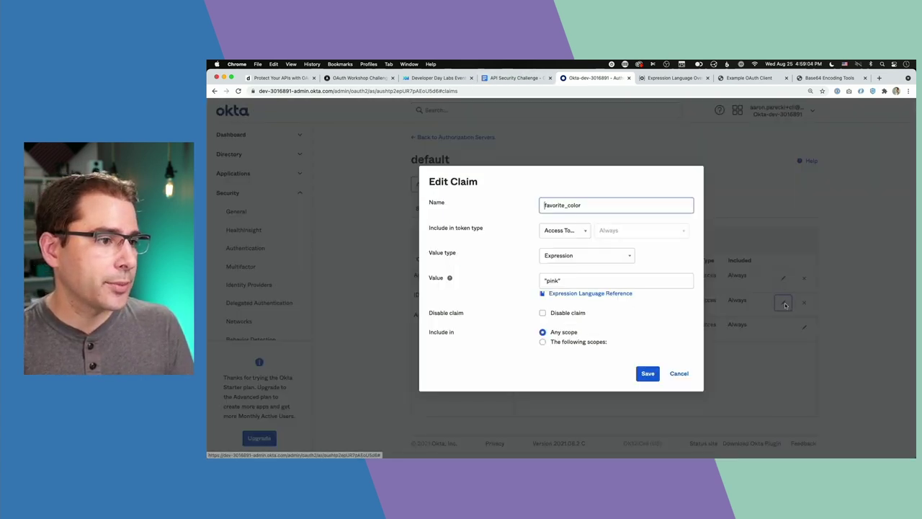
left_click(684, 374)
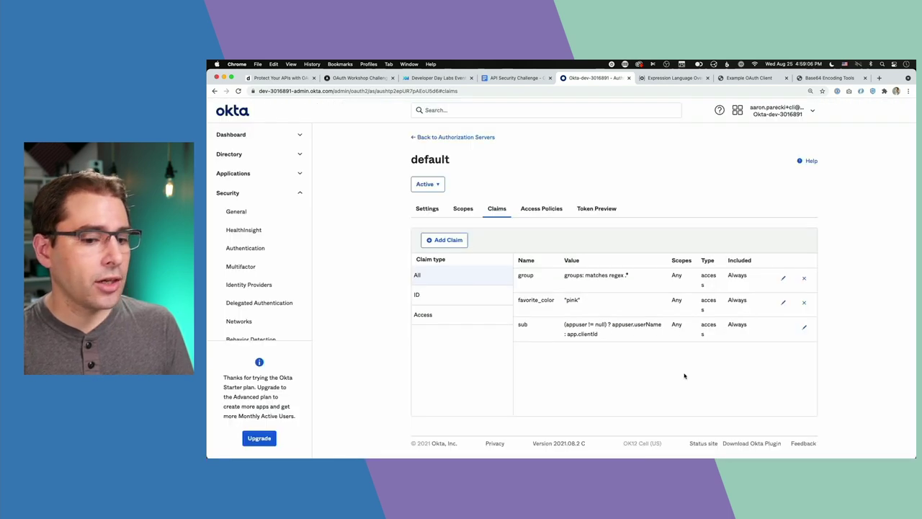
Switch to the example OAuth client and run the authorization flow again with the developerday scope to obtain a new access token.
left_click(738, 81)
left_click(418, 405)
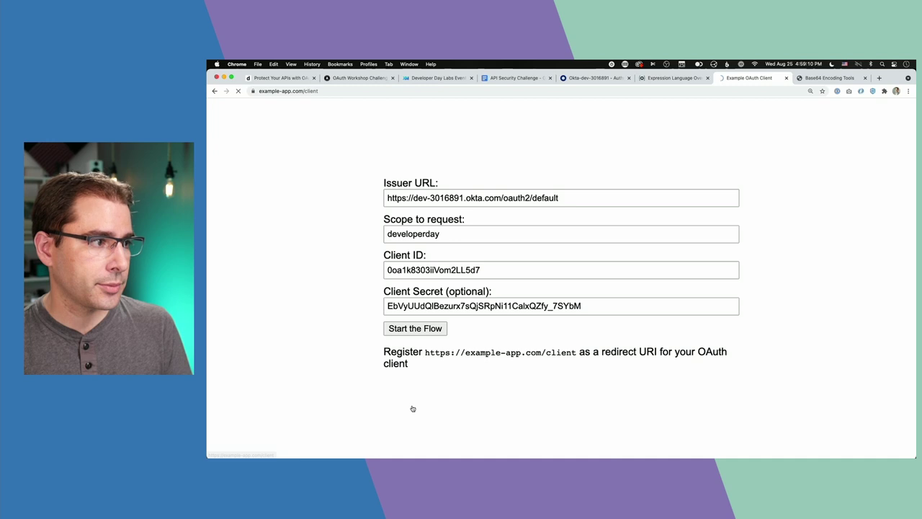
left_click(415, 329)
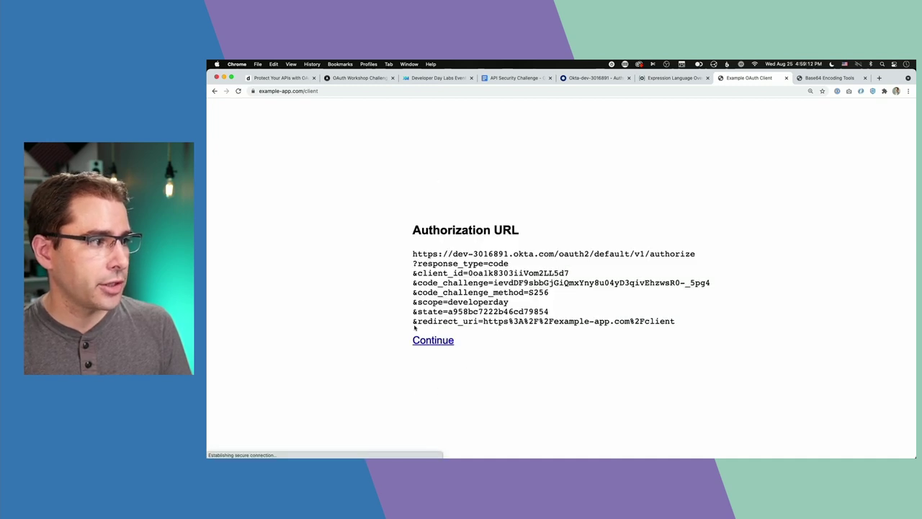
left_click(436, 339)
left_click(531, 375)
Copy the new access token into the Base64 decoding tool, replacing the previous one, and decode it.
left_click(525, 368)
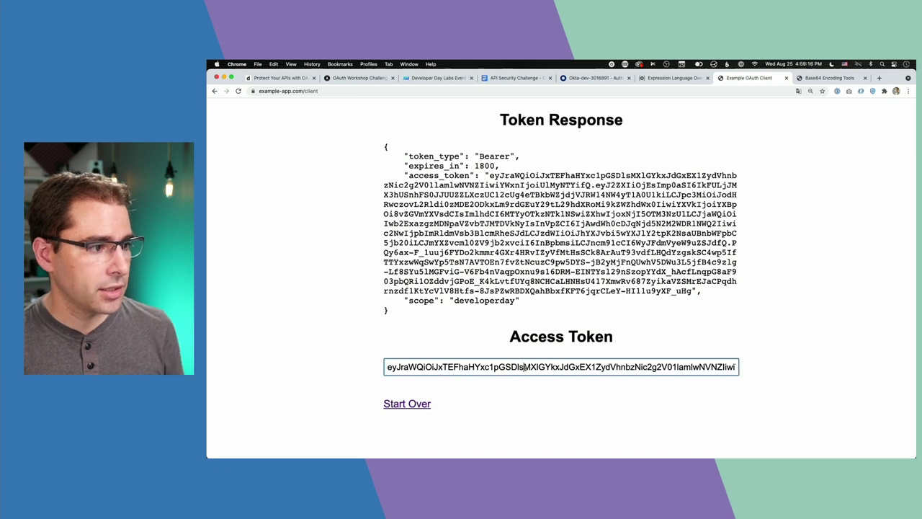
key("super+a")
key("super+c")
key("ctrl+Tab")
key("super+a")
key("super+v")
left_click(474, 189)
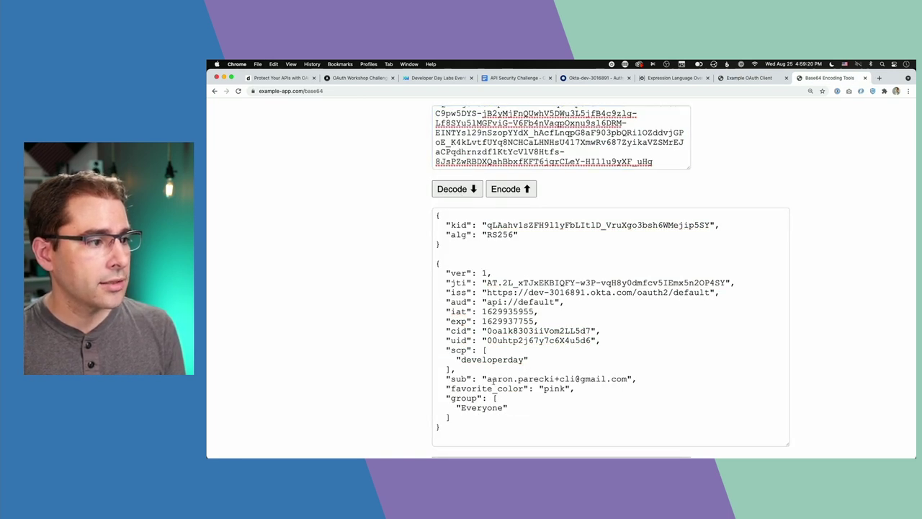
Highlight the group claim and the favorite_color claim in the decoded token to inspect them.
left_click_drag(446, 398, 465, 416)
left_click(466, 416)
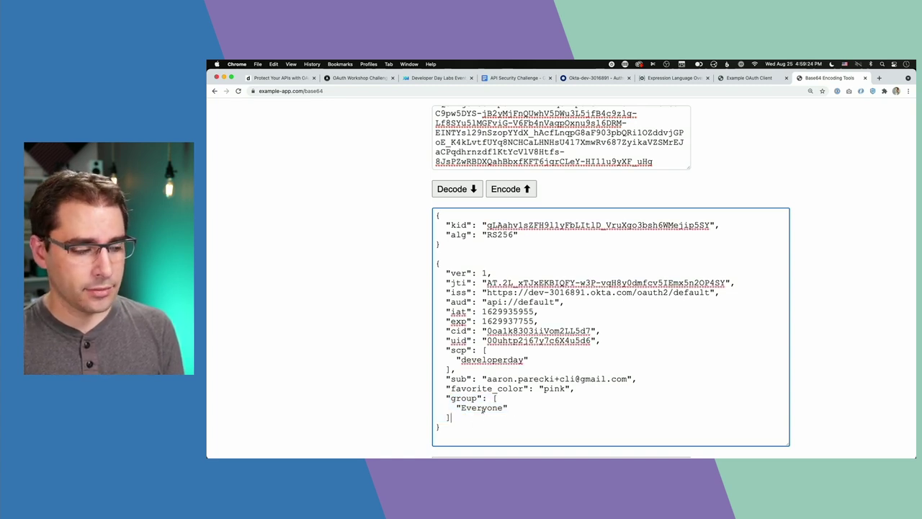
left_click_drag(442, 387, 580, 388)
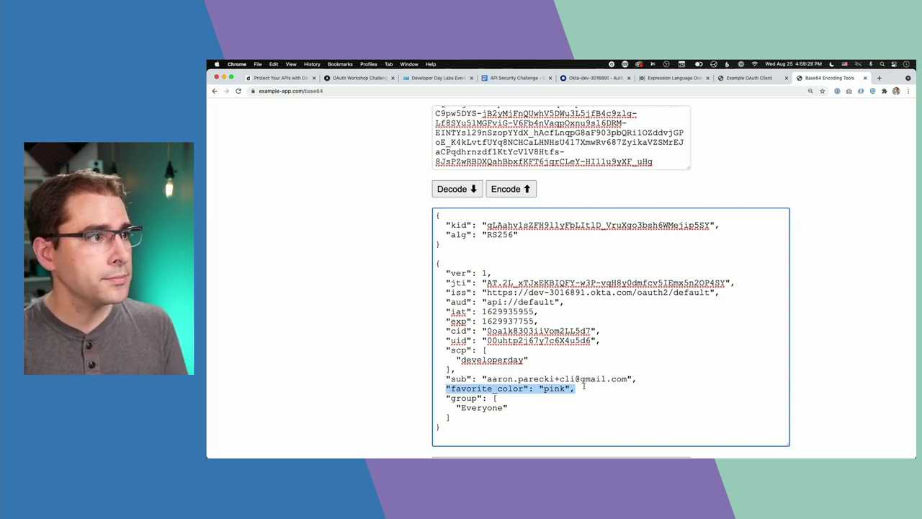
left_click(440, 379)
left_click(390, 375)
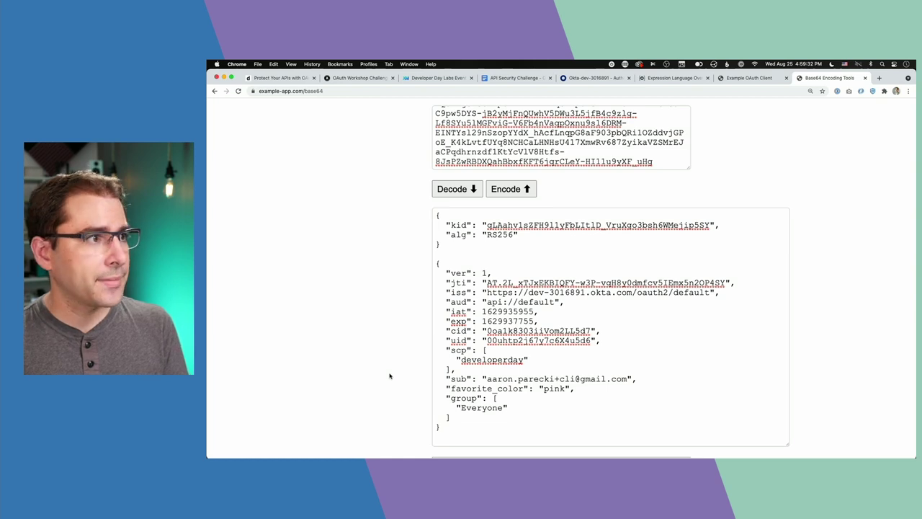
Paste the access token into the OAuth Workshop Challenge, validate it and highlight the requirement to last more than 2 hours.
left_click(357, 78)
left_click(521, 230)
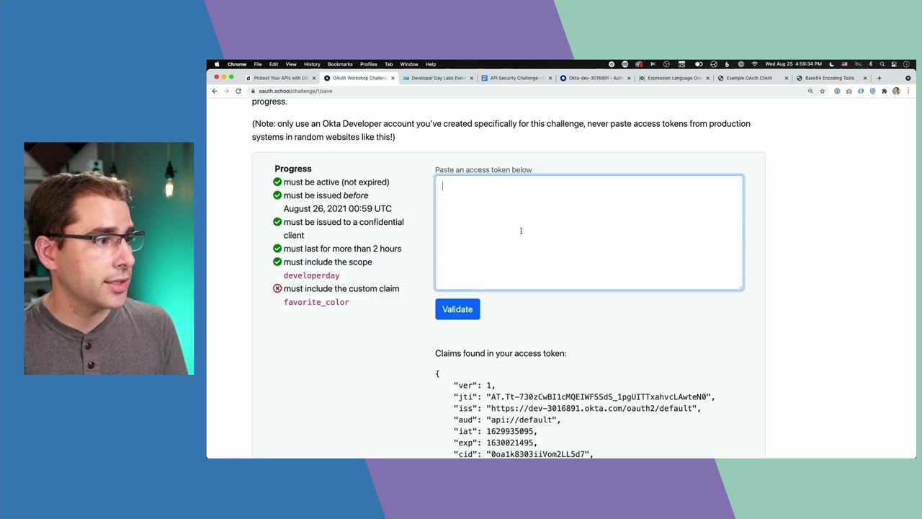
key("super+v")
left_click(442, 308)
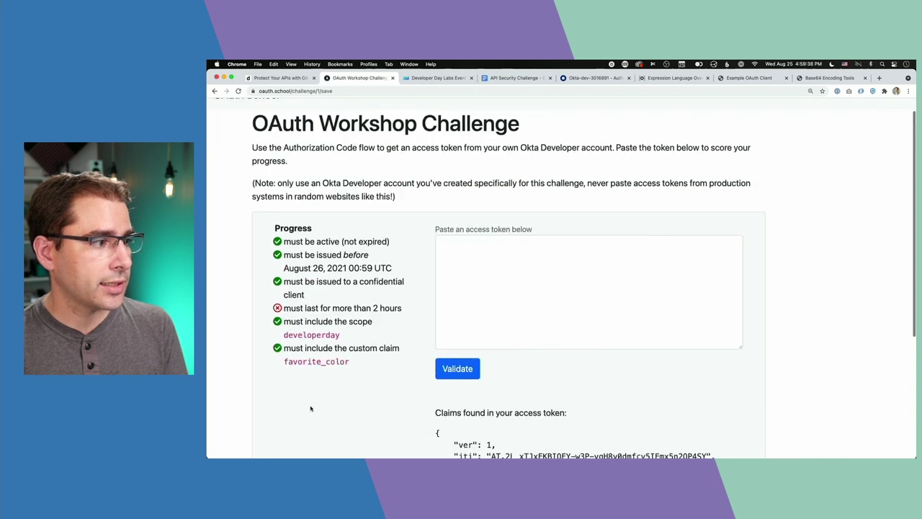
left_click_drag(284, 261, 395, 261)
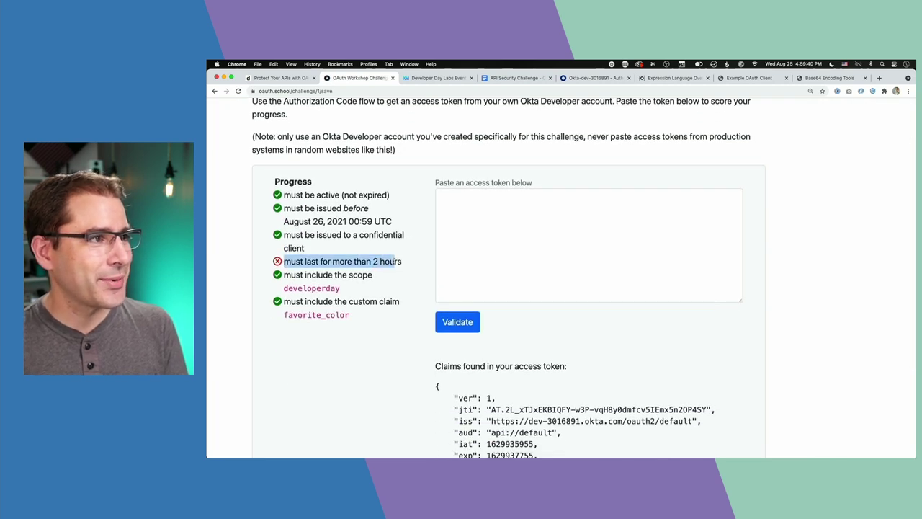
left_click(393, 262)
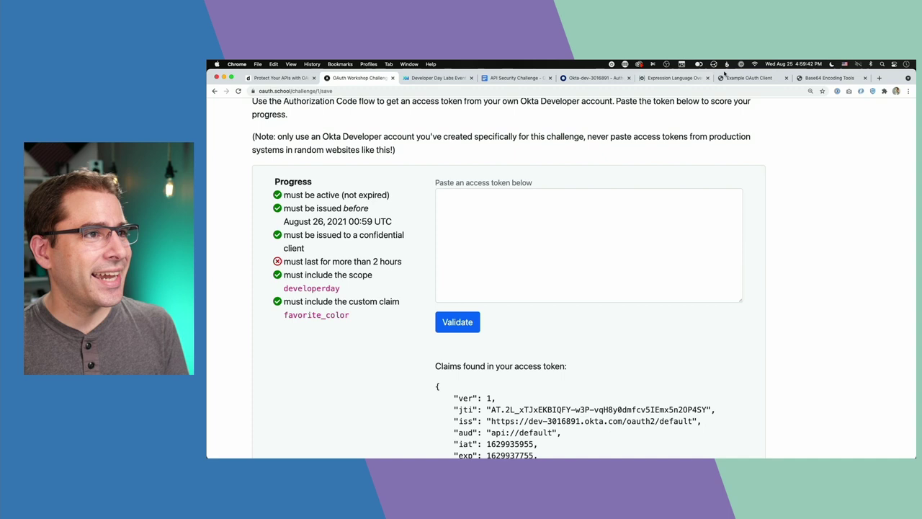
In the example OAuth client, add the openid scope before developerday and run the authorization flow again to obtain a new access token.
left_click(749, 78)
left_click(400, 405)
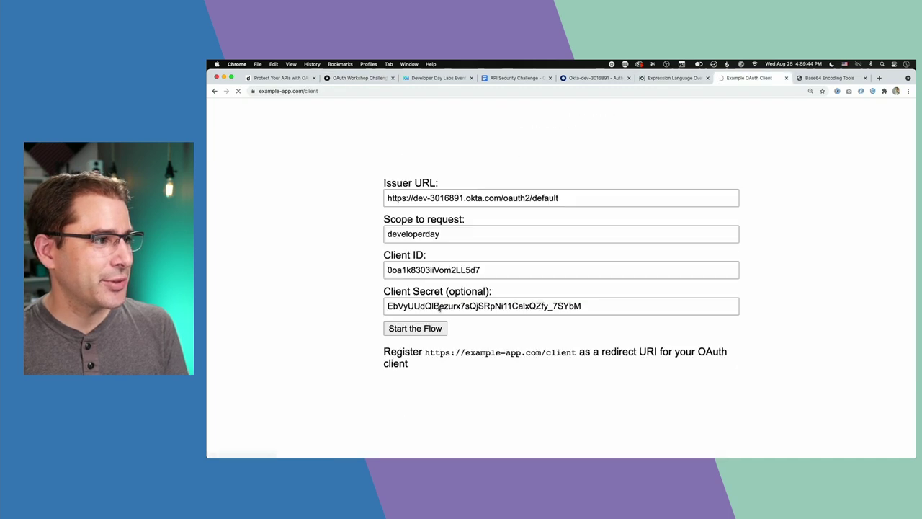
left_click(387, 235)
type("openid")
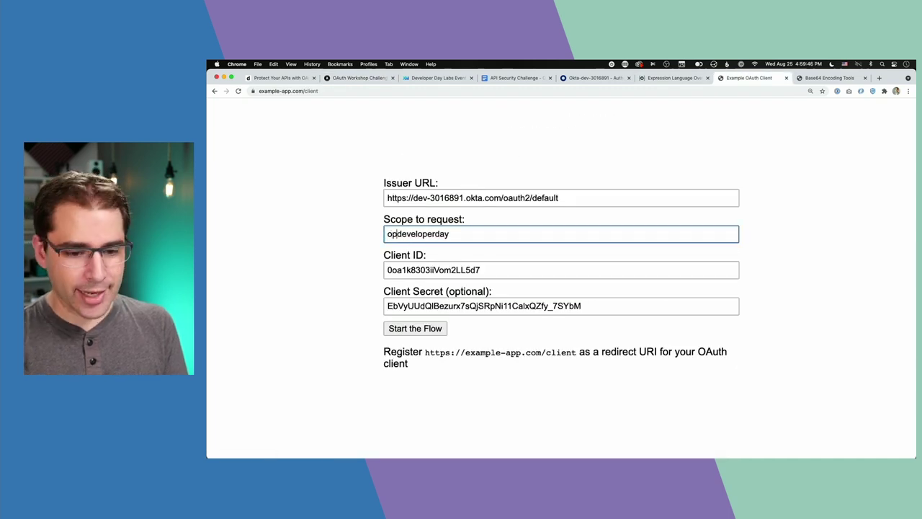
left_click(412, 330)
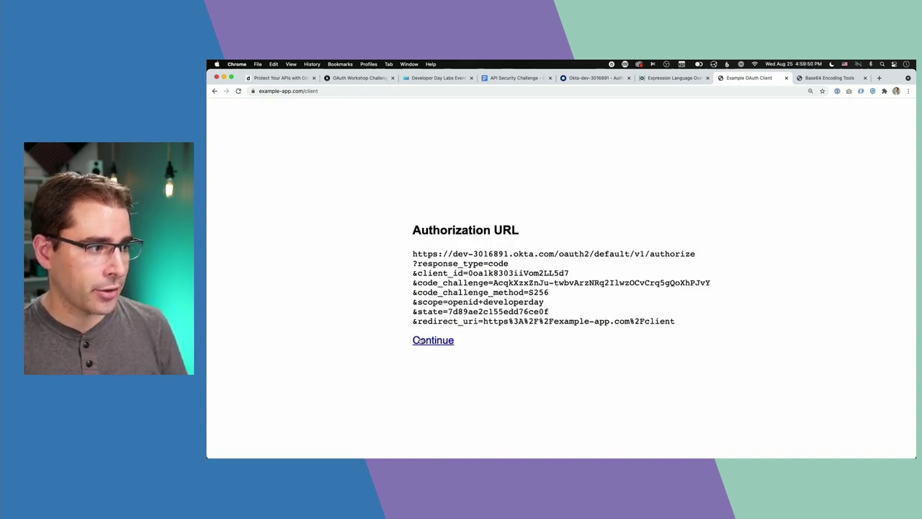
left_click(421, 341)
left_click(490, 374)
Select and copy the complete new access token from the example client's token response.
double_click(484, 166)
scroll(477, 288, "down", 3)
left_click(478, 423)
key("super+a")
scroll(472, 379, "up", 5)
Paste the new access token into the OAuth Workshop Challenge, validate it and review the progress list and the token's claims.
key("super+2")
left_click(472, 219)
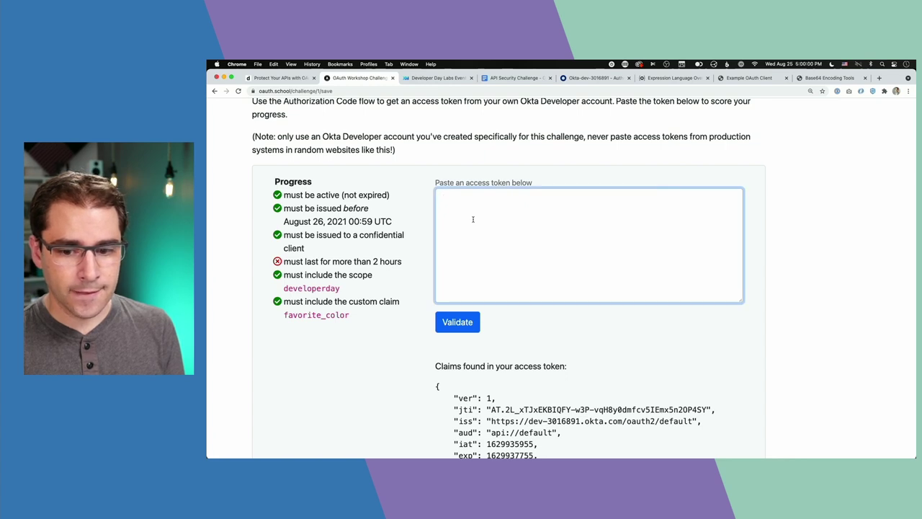
key("super+v")
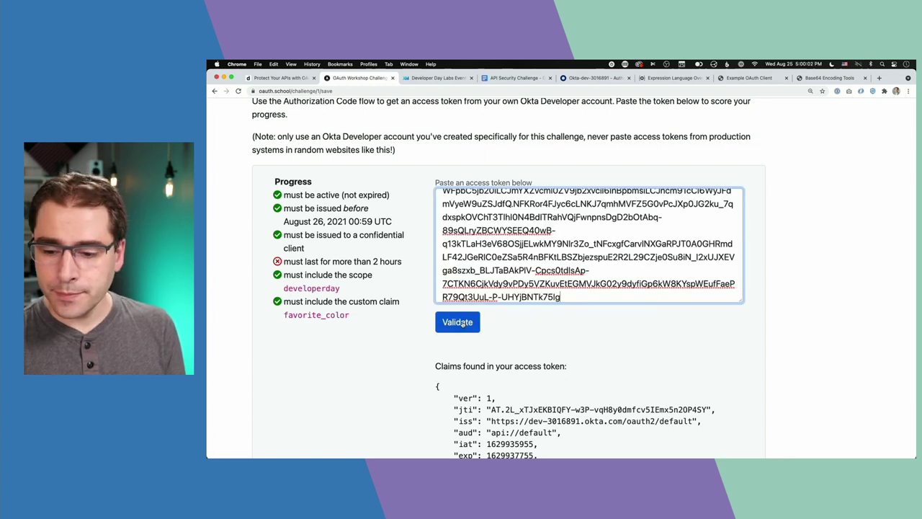
left_click(462, 325)
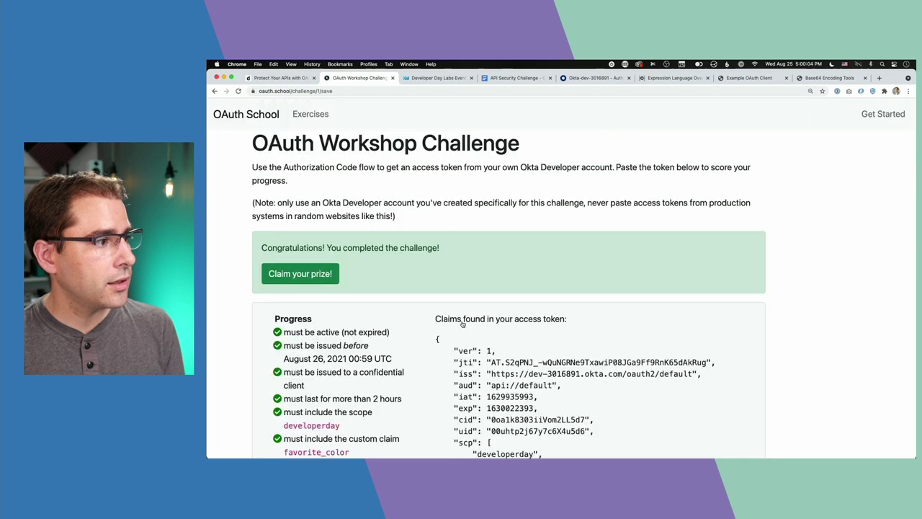
scroll(461, 324, "down", 2)
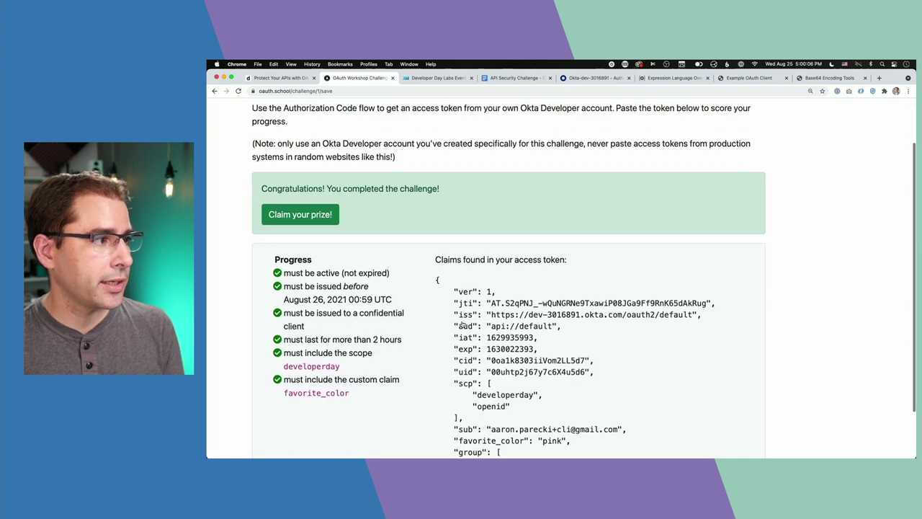
scroll(363, 262, "up", 2)
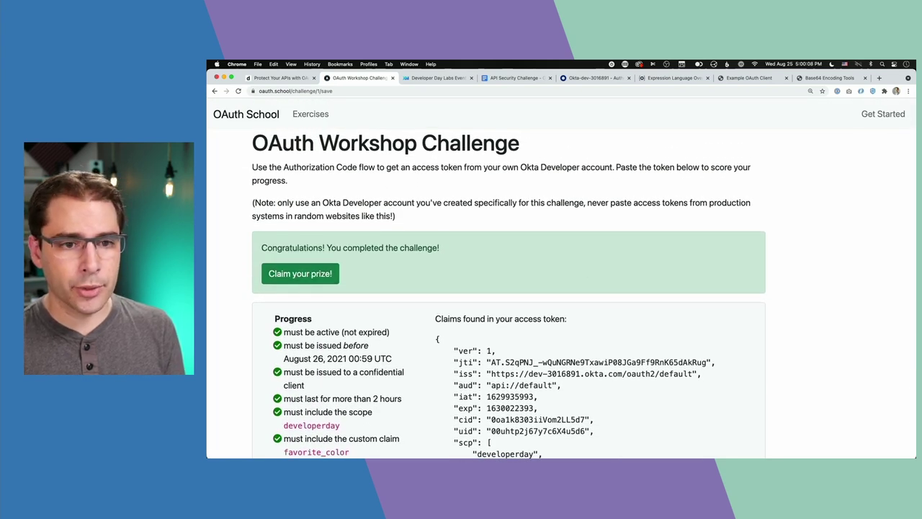